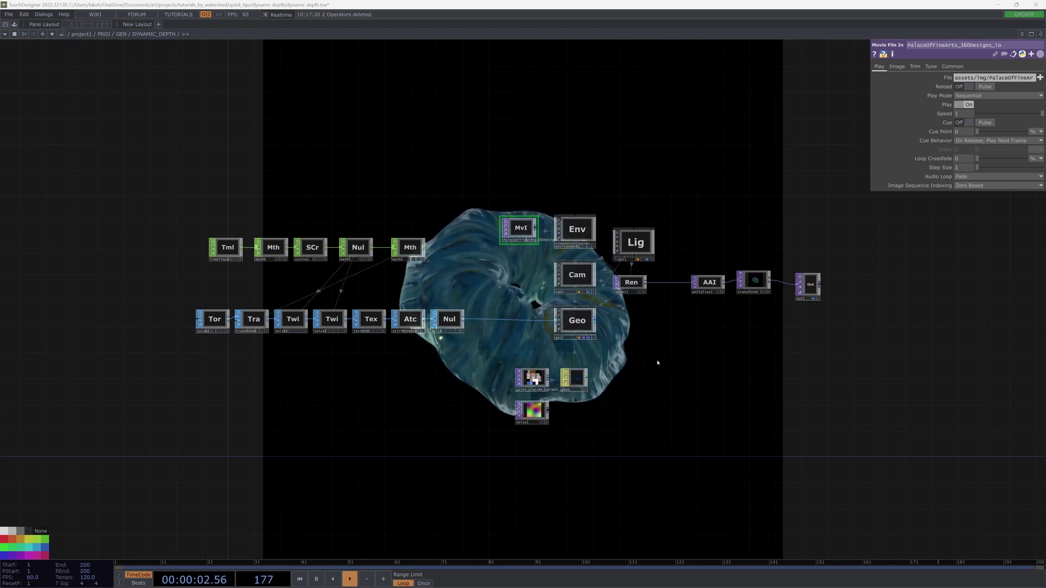
left_click_drag(811, 284, 816, 276)
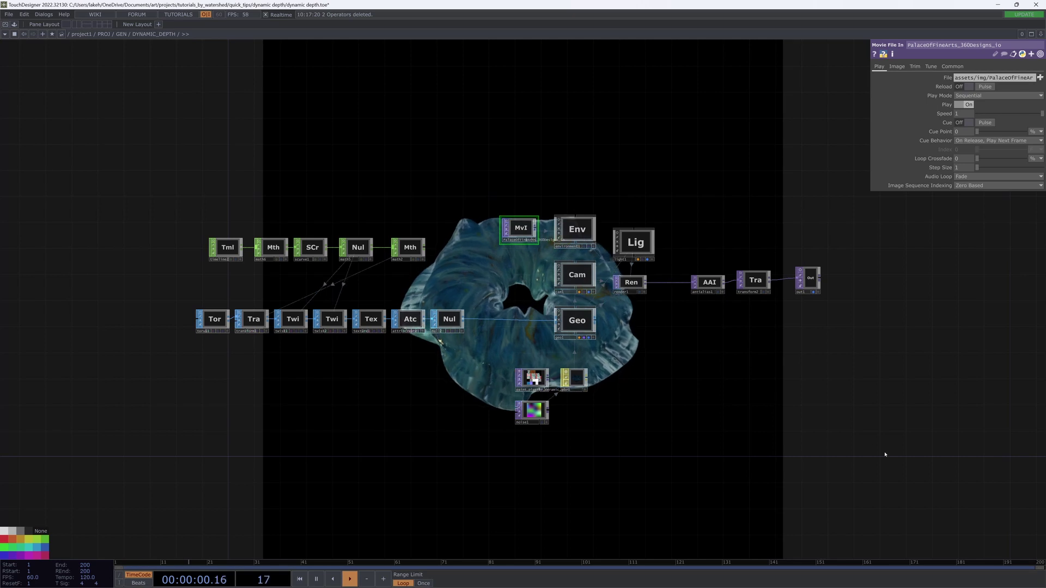
left_click_drag(498, 375, 526, 364)
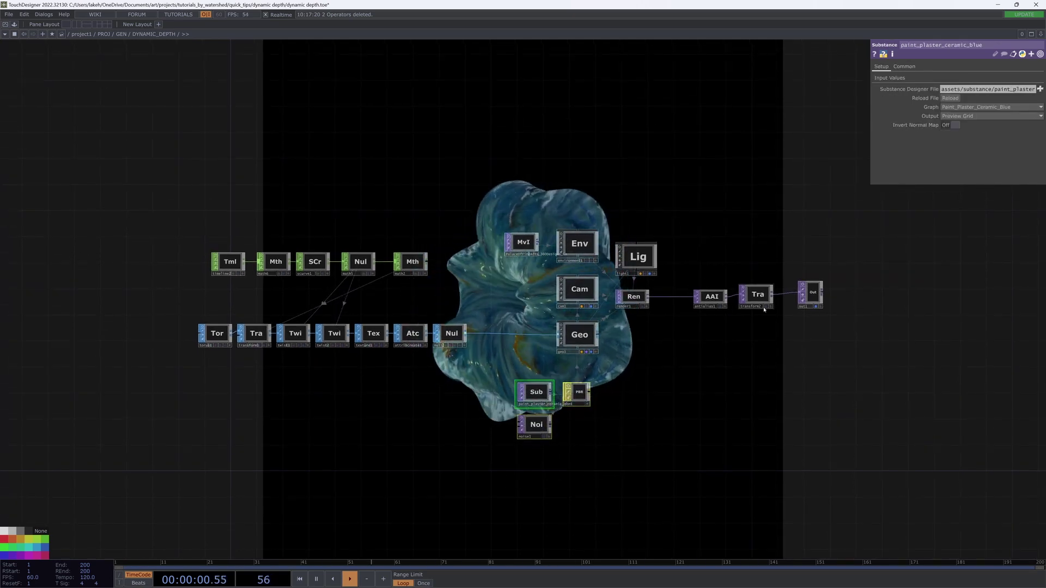
left_click_drag(811, 297, 805, 298)
left_click_drag(901, 352, 953, 357)
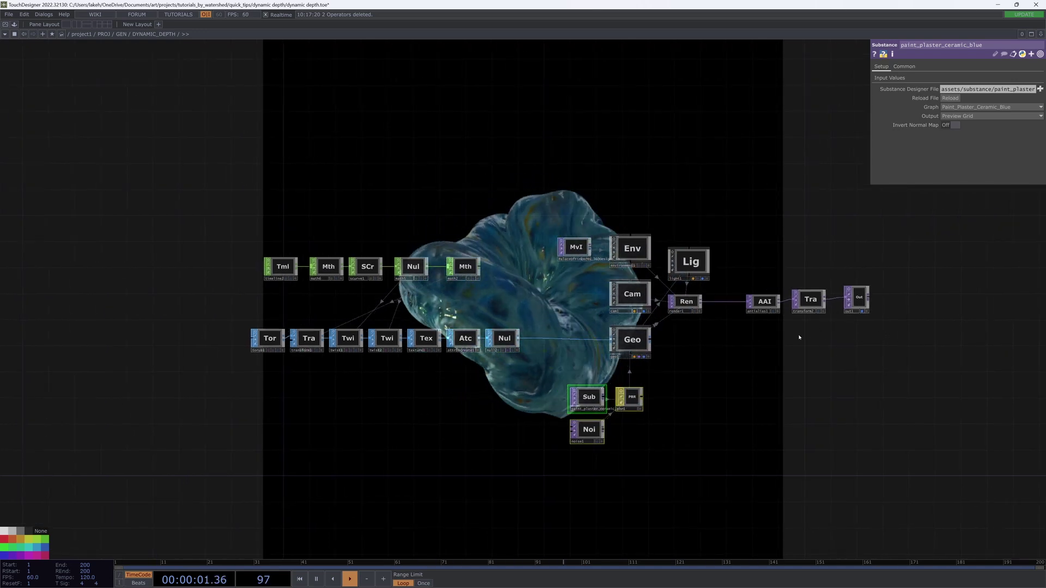
Step: Move the Geo node beside the Null SOP and group the Substance, Noise and PBR nodes beneath it
right_click_drag(212, 241, 536, 374)
left_click_drag(512, 345, 499, 338)
left_click_drag(552, 367, 520, 366)
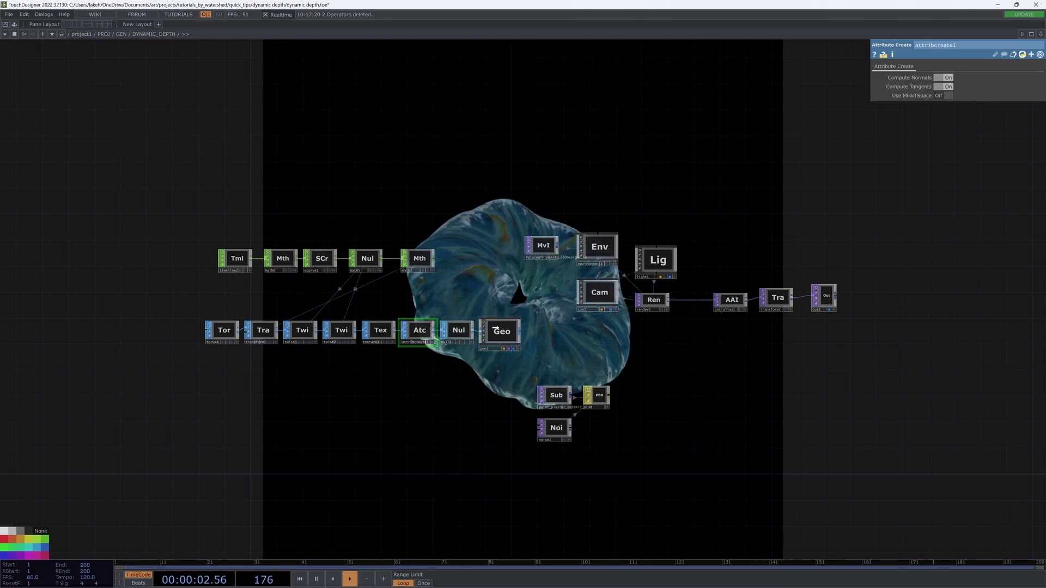
left_click(560, 396)
left_click_drag(459, 373, 459, 374)
left_click_drag(616, 395, 633, 455)
Step: Arrange the Movie File In and Environment nodes above Geo, and reposition the Camera and Light nodes near them
left_click_drag(612, 322, 612, 323)
left_click_drag(605, 303, 579, 297)
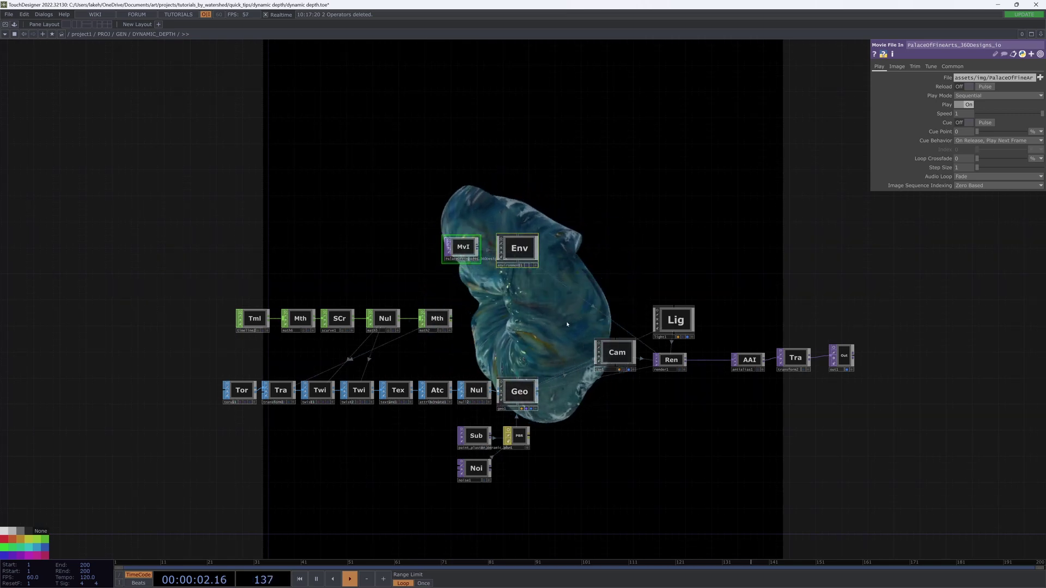
left_click_drag(684, 323, 682, 266)
left_click_drag(765, 409, 795, 472)
left_click_drag(981, 472, 886, 458)
Step: Bring the Render, Anti Alias, Transform and Out nodes closer together to tighten the output chain
right_click_drag(915, 462, 656, 364)
left_click_drag(666, 407, 594, 355)
scroll(690, 376, "up", 5)
left_click_drag(675, 324, 564, 324)
left_click_drag(751, 335, 645, 334)
left_click_drag(936, 316, 796, 331)
scroll(799, 344, "down", 5)
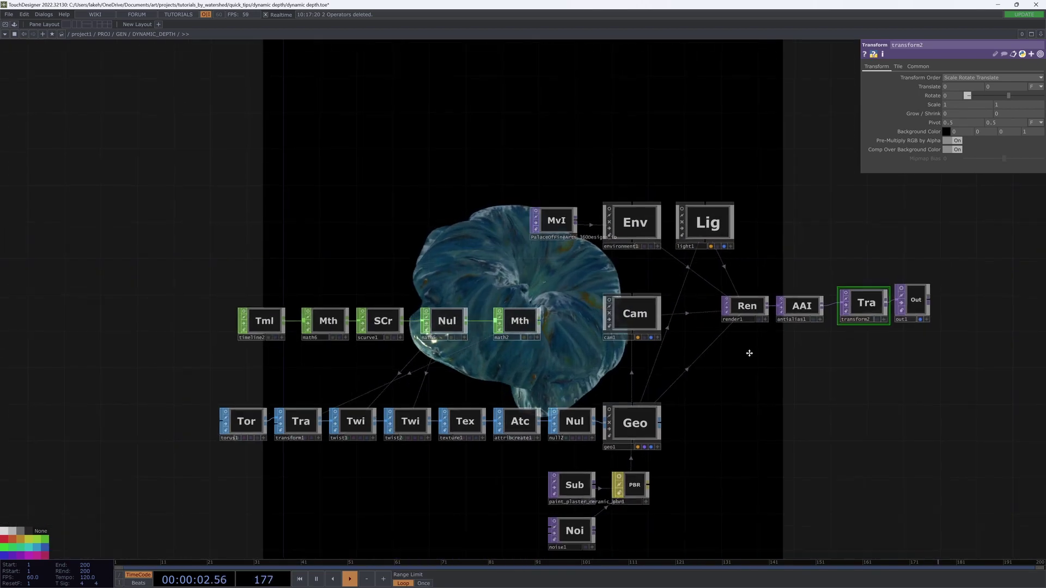
left_click_drag(764, 385, 730, 309)
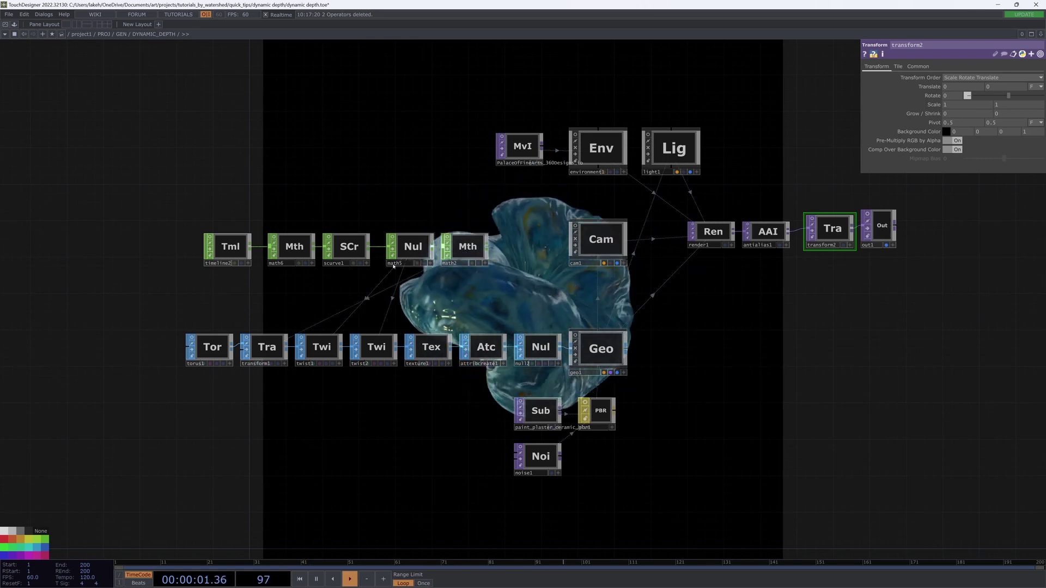
Step: Examine the live values of the timeline CHOP chain and the parameters of both Twist nodes
left_click_drag(454, 270, 509, 281)
right_click_drag(537, 283, 245, 240)
key("v")
scroll(398, 260, "up", 2)
left_click(443, 399)
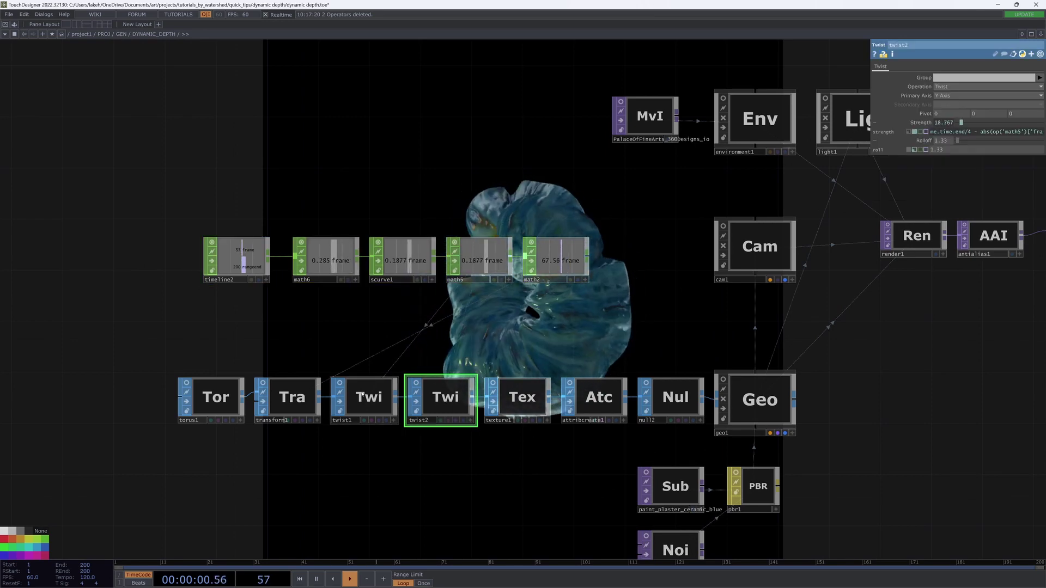
left_click(364, 397)
right_click_drag(596, 242, 543, 262)
left_click_drag(530, 329, 180, 265)
key("v")
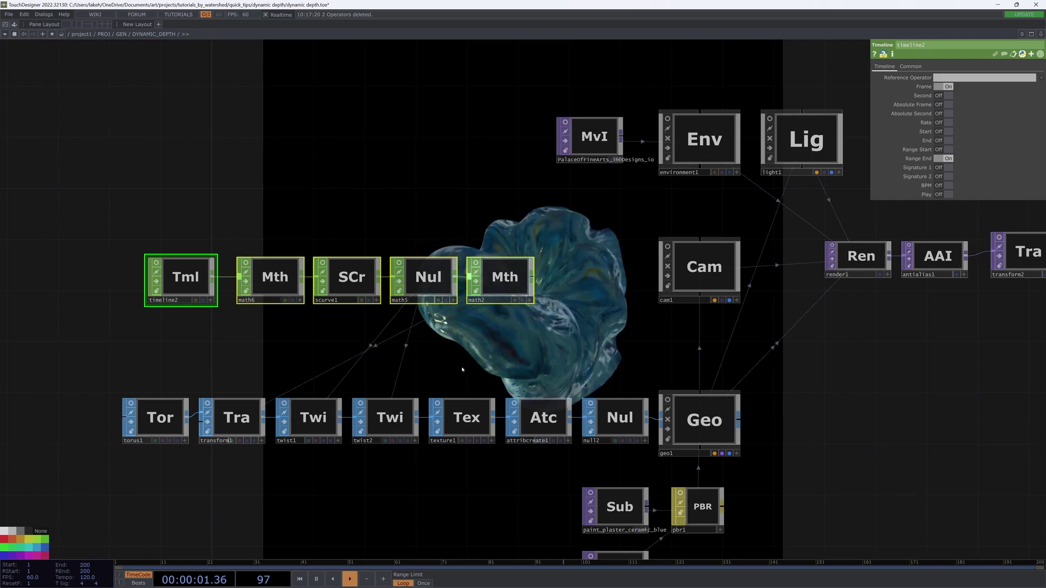
Step: Move the Anti Alias, Transform and Out nodes away from render1 to make room for new nodes
left_click_drag(401, 348, 256, 329)
scroll(334, 296, "down", 3)
left_click_drag(635, 330, 638, 370)
mouse_move(652, 429)
left_mouse_down()
mouse_move(693, 331)
mouse_move(376, 354)
mouse_move(603, 320)
mouse_move(564, 375)
mouse_move(565, 424)
left_mouse_up()
left_click_drag(745, 315, 754, 394)
right_click_drag(756, 386, 528, 314)
left_click_drag(554, 340, 706, 341)
left_click_drag(509, 385, 557, 371)
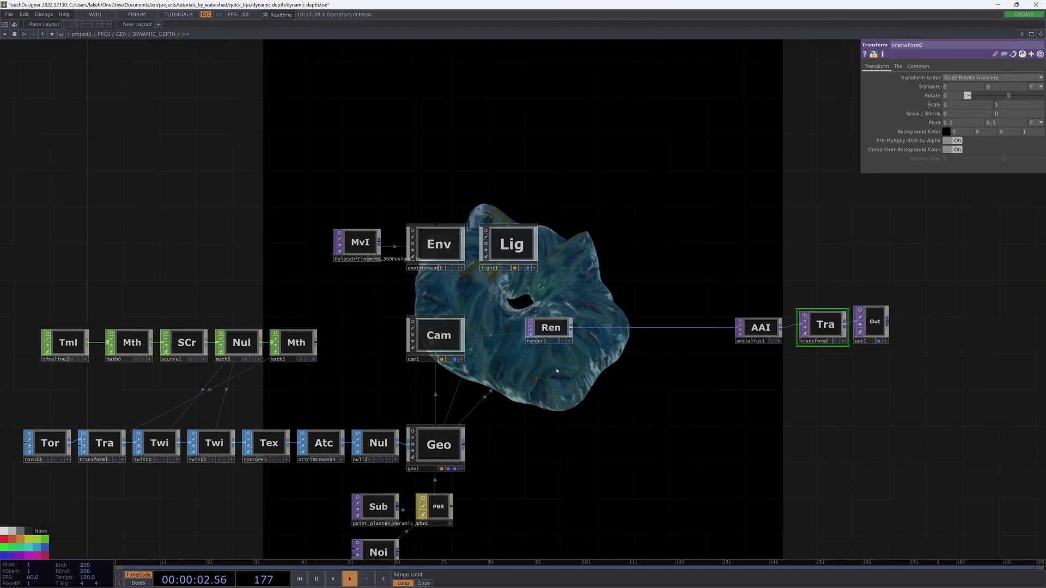
Step: Add a Depth TOP that references render1 and align it directly below the Render node
key("Tab")
type("de")
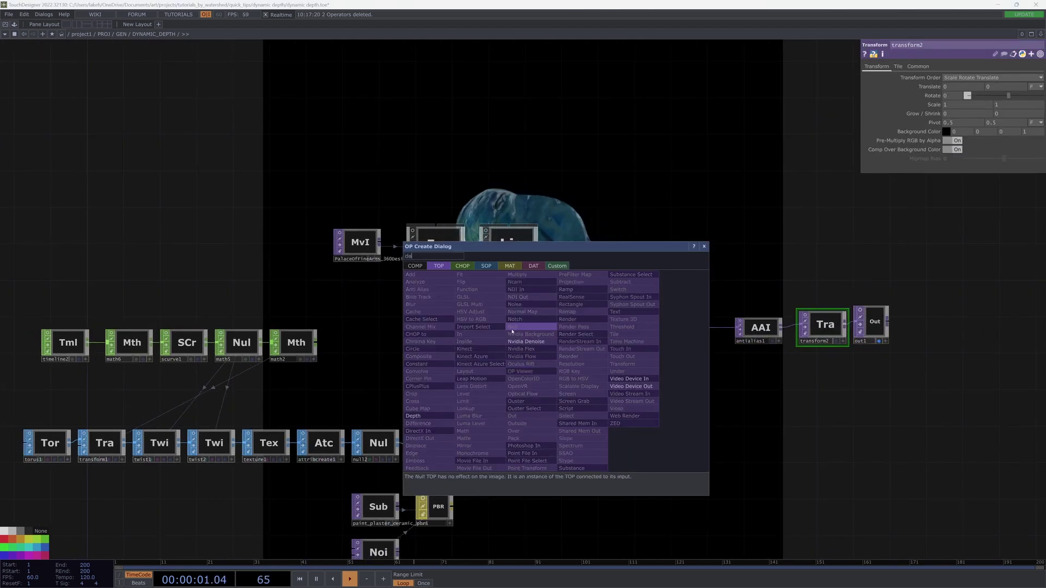
left_click(438, 416)
left_click(588, 356)
scroll(625, 405, "up", 2)
scroll(626, 405, "up", 2)
left_click_drag(626, 405, 647, 419)
left_click_drag(556, 286, 573, 352)
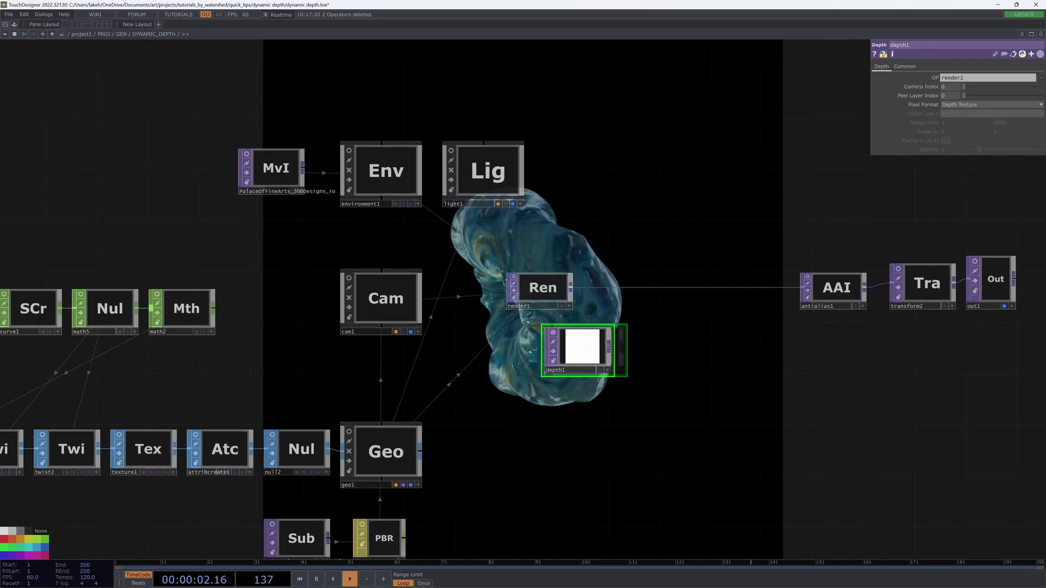
scroll(576, 344, "up", 3)
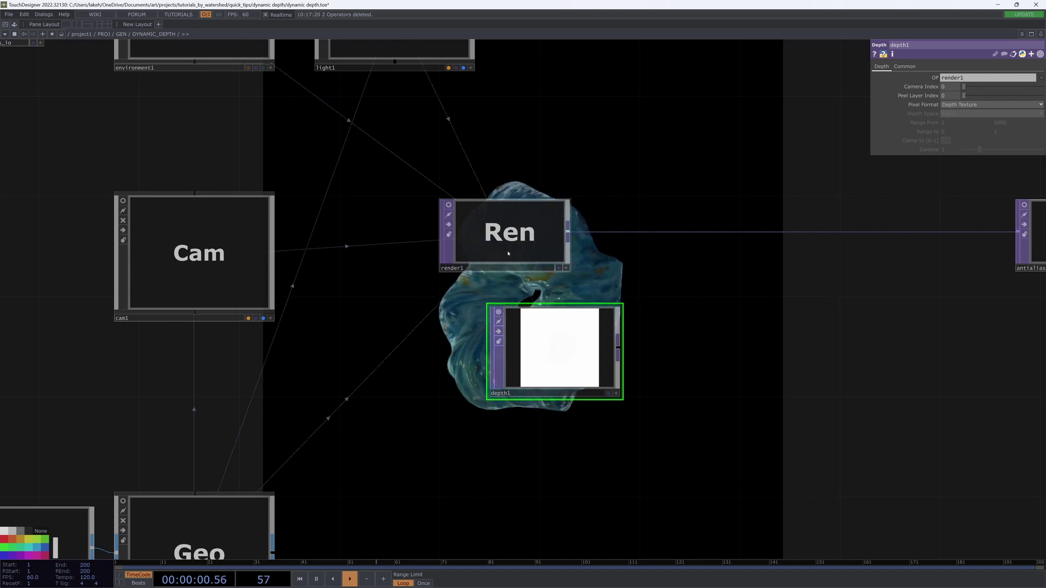
left_click_drag(589, 360, 539, 385)
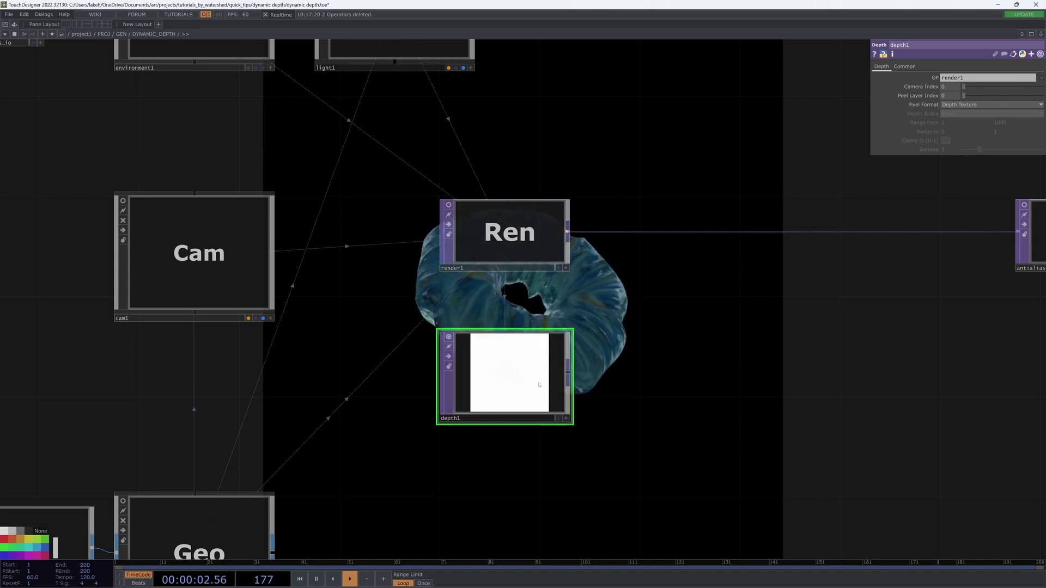
Step: Set depth1's Pixel Format to 8-bit fixed (RGBA) and its Depth Space to Reranged from Camera Space
left_click(951, 105)
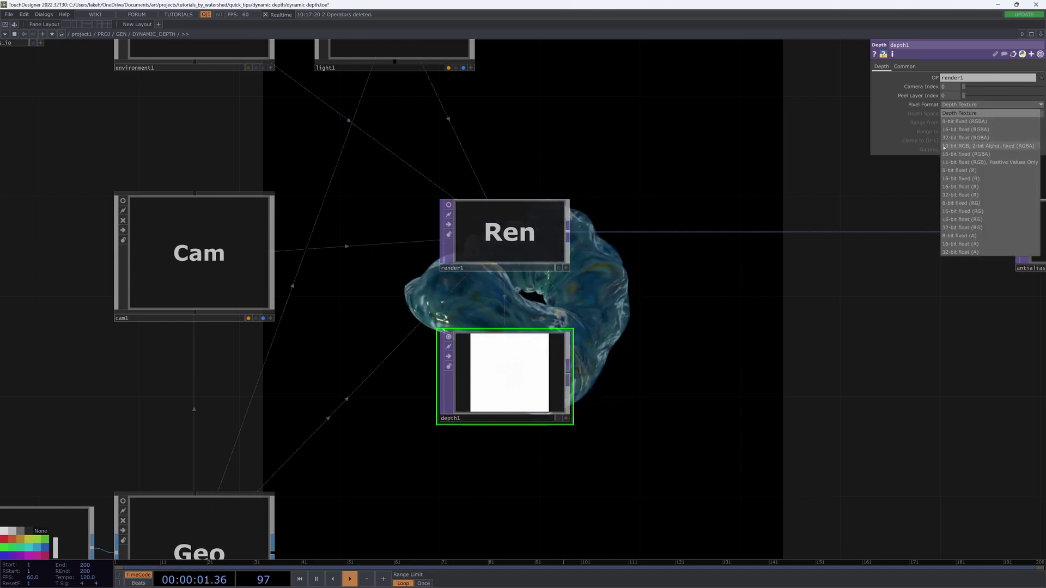
left_click(964, 121)
left_click(975, 113)
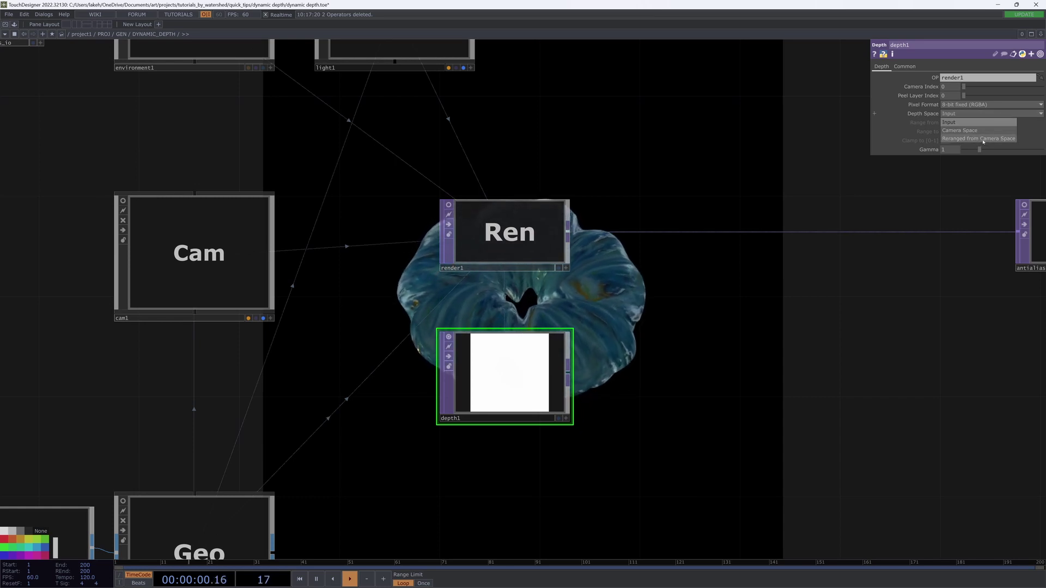
left_click(984, 140)
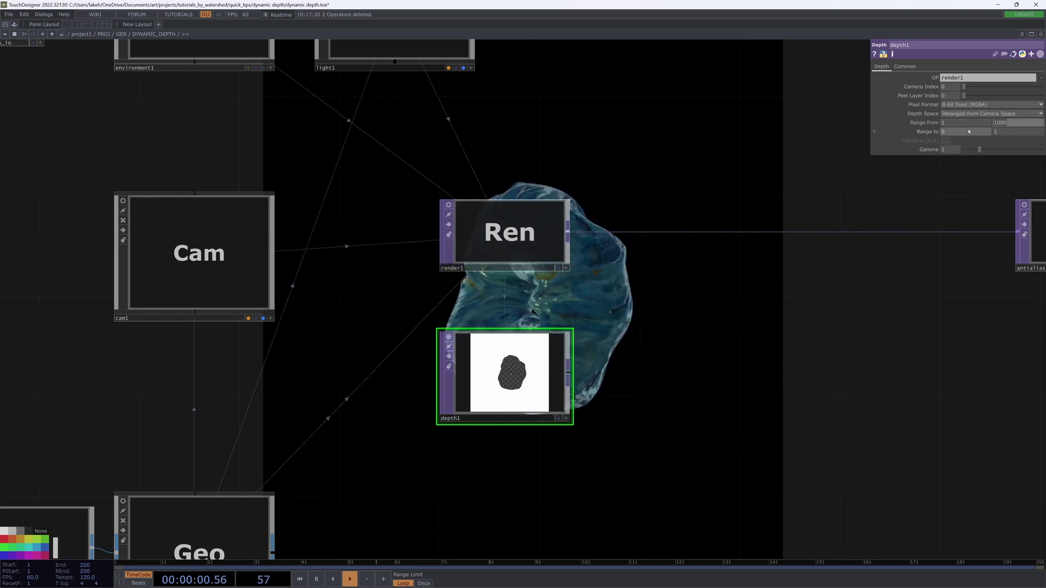
Step: Narrow depth1's Range from, first entering 10 as the upper limit, and tune it to 8.2 and 15.3
left_click(1002, 123)
type("10")
key("Return")
scroll(747, 327, "up", 3)
left_click_drag(711, 328, 628, 403)
left_click_drag(764, 280, 906, 236)
middle_click_drag(1008, 125, 1002, 124)
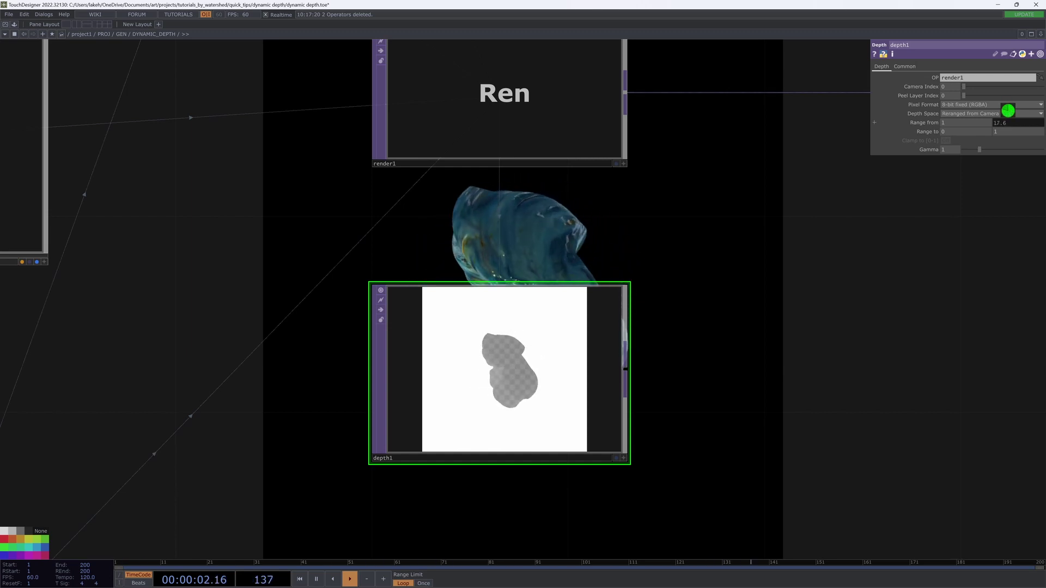
middle_click_drag(1008, 111, 973, 111)
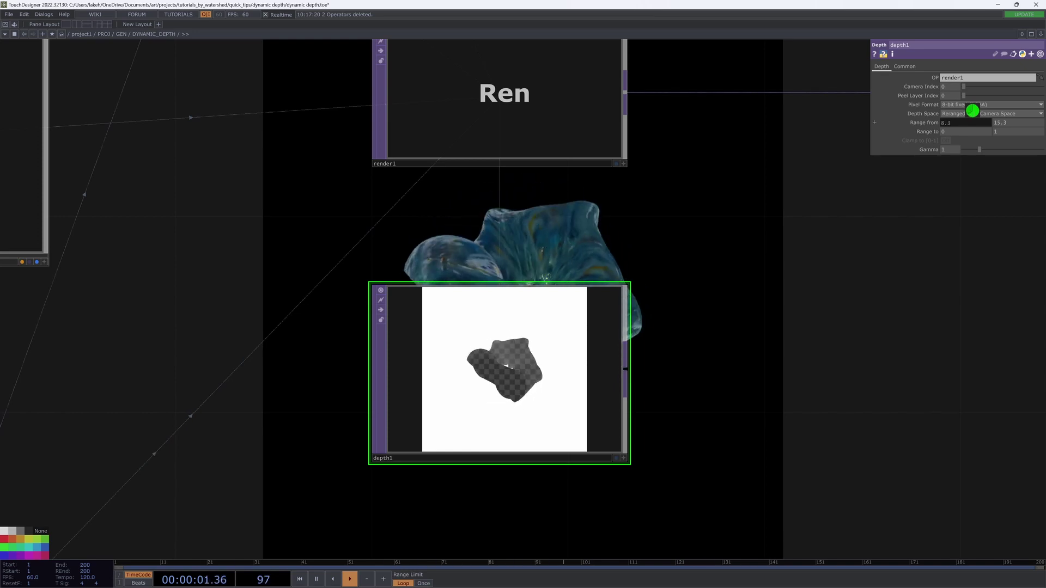
Step: Insert a Luma Blur TOP between render1 and antialias1 and feed depth1 into its second input
scroll(889, 218, "up", 2)
left_click_drag(552, 467, 409, 321)
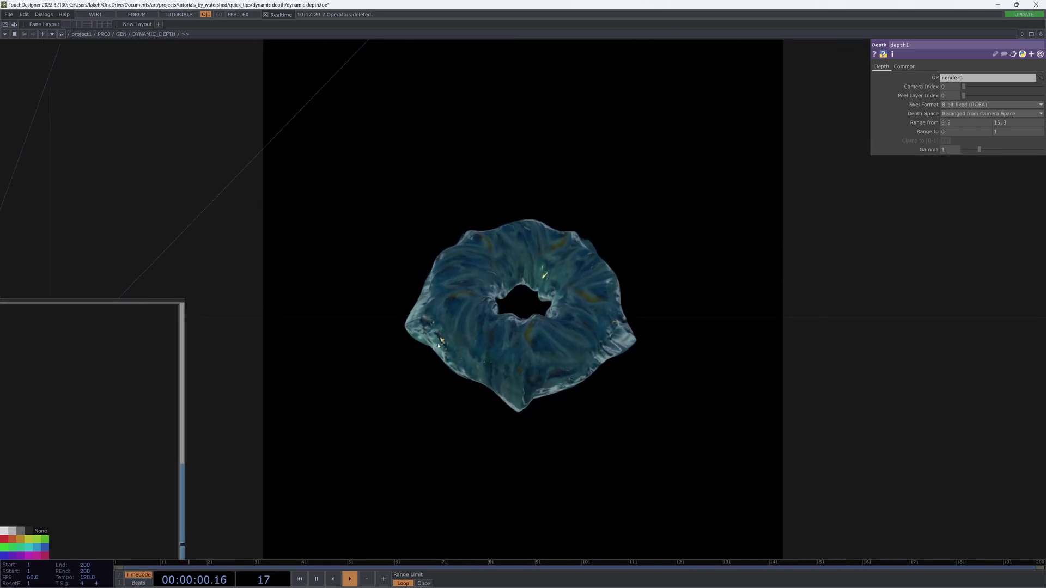
key("h")
right_click(540, 237)
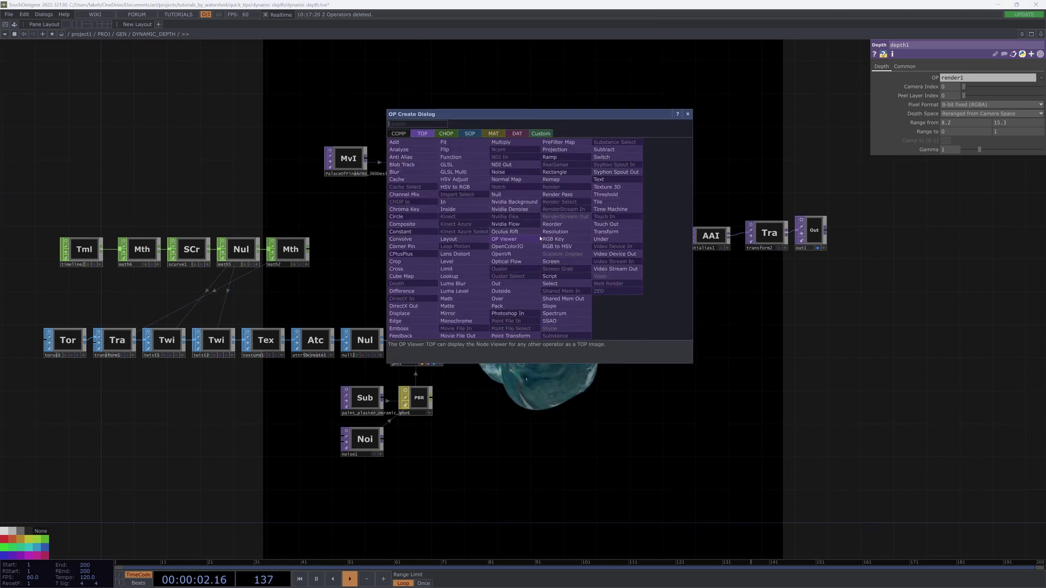
type("lu")
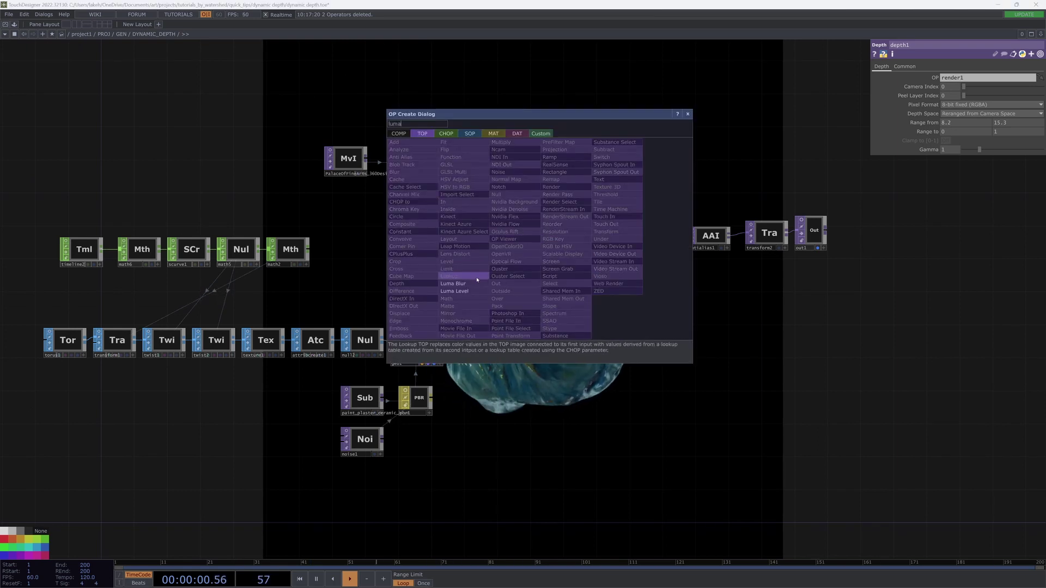
type("ma")
left_click(454, 284)
left_click(580, 243)
left_click_drag(555, 252, 556, 246)
left_click_drag(620, 230, 531, 293)
left_click_drag(484, 300, 492, 301)
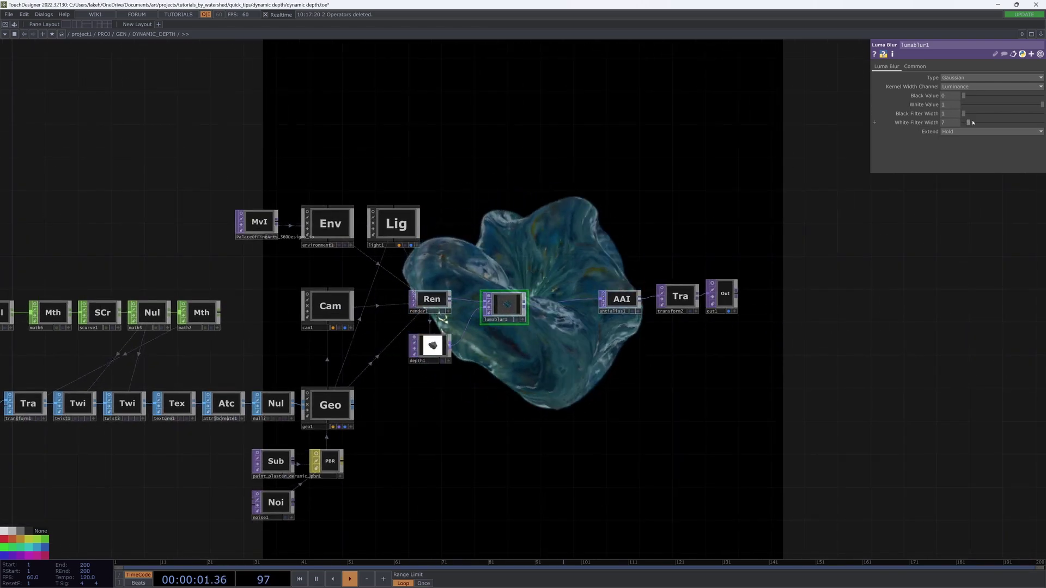
Step: Increase the White Filter Width of the Luma Blur for a stronger blur
left_click_drag(630, 351, 774, 363)
scroll(491, 338, "up", 4)
left_click_drag(717, 406, 626, 396)
scroll(654, 396, "up", 2)
left_click_drag(613, 434, 489, 528)
left_click(1005, 124)
left_click_drag(519, 175, 526, 128)
Step: Test other lower Range from values on depth1 and bring it back to 8.2
left_click(412, 400)
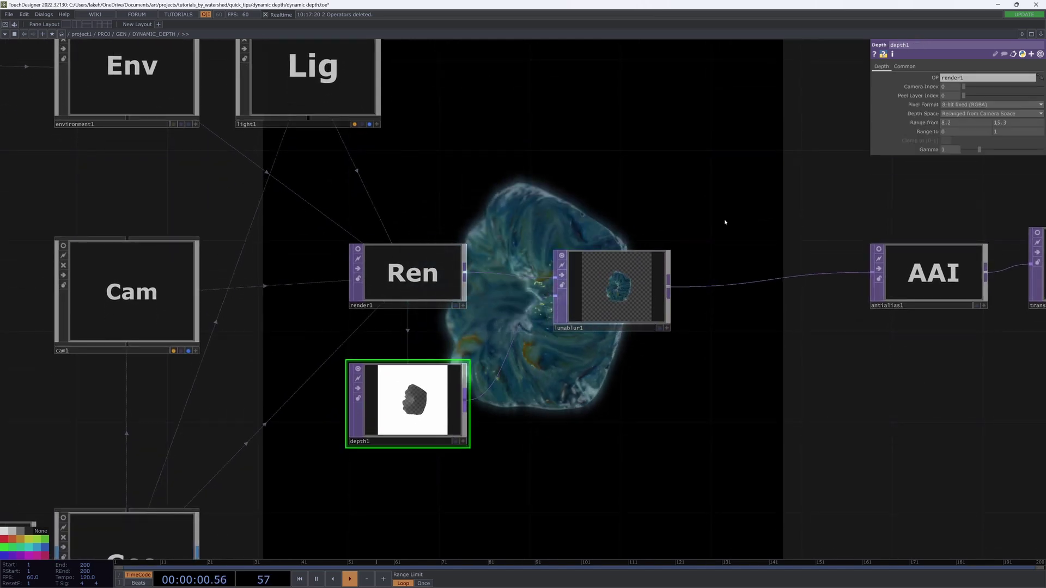
middle_click_drag(981, 125, 975, 113)
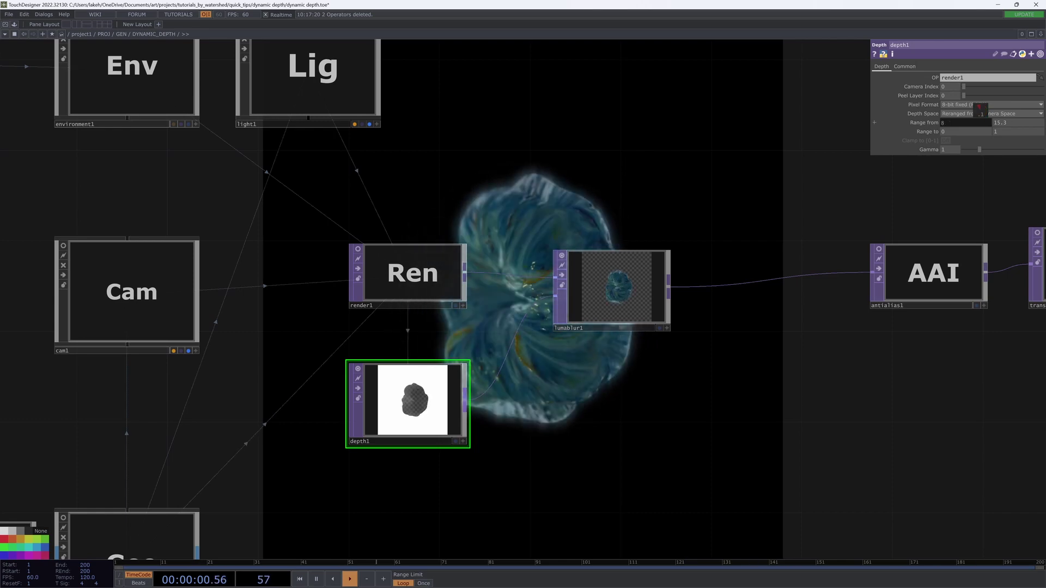
middle_click_drag(979, 109, 998, 109)
scroll(740, 233, "up", 8)
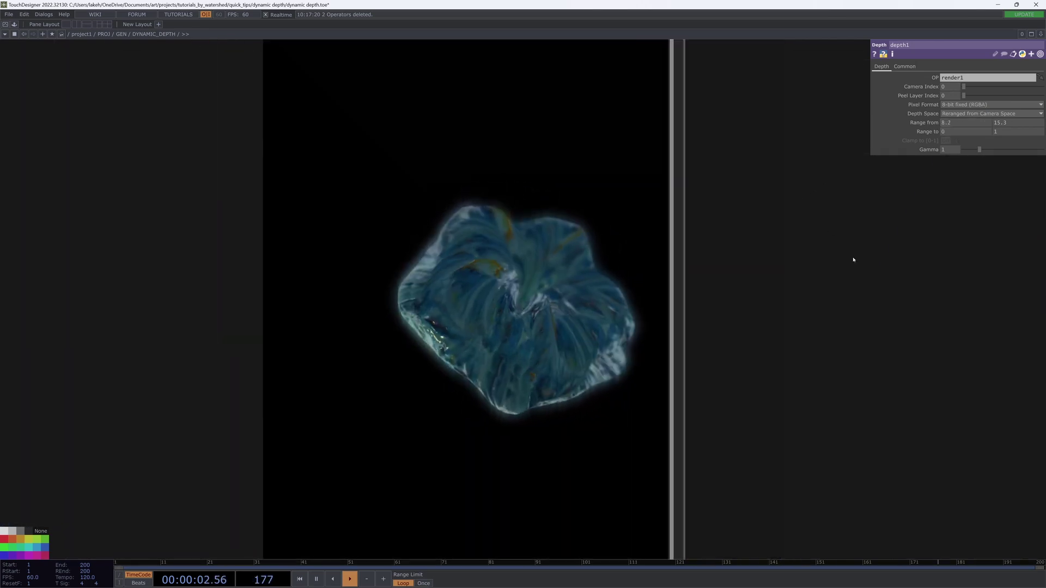
Step: Split the workspace into two side-by-side panes, make one a TOP Viewer of the output and narrow it
scroll(854, 260, "down", 8)
left_click_drag(581, 299, 576, 222)
middle_click_drag(608, 269, 651, 318)
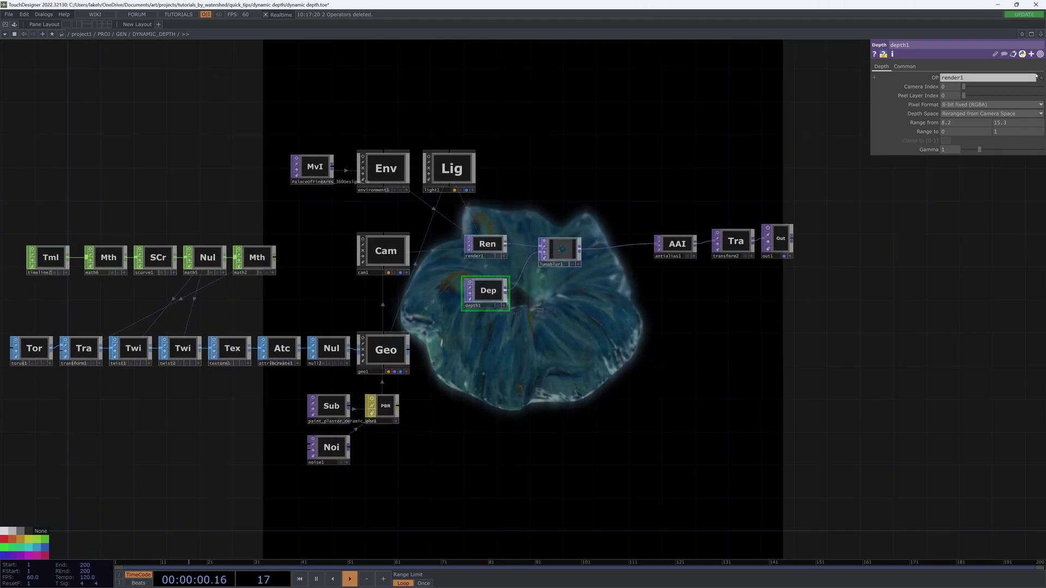
left_click(1040, 34)
left_click(1000, 52)
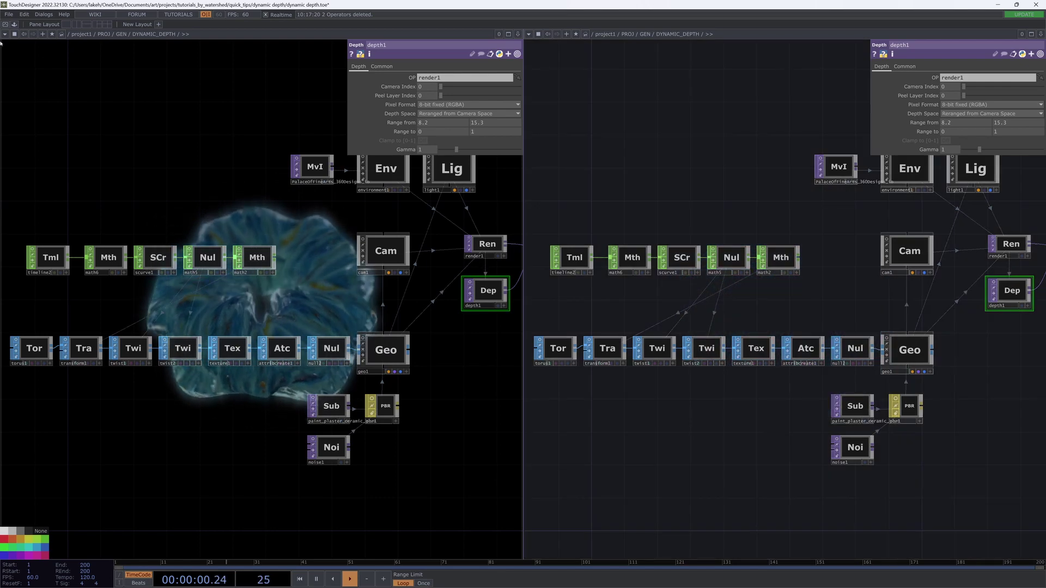
left_click(5, 34)
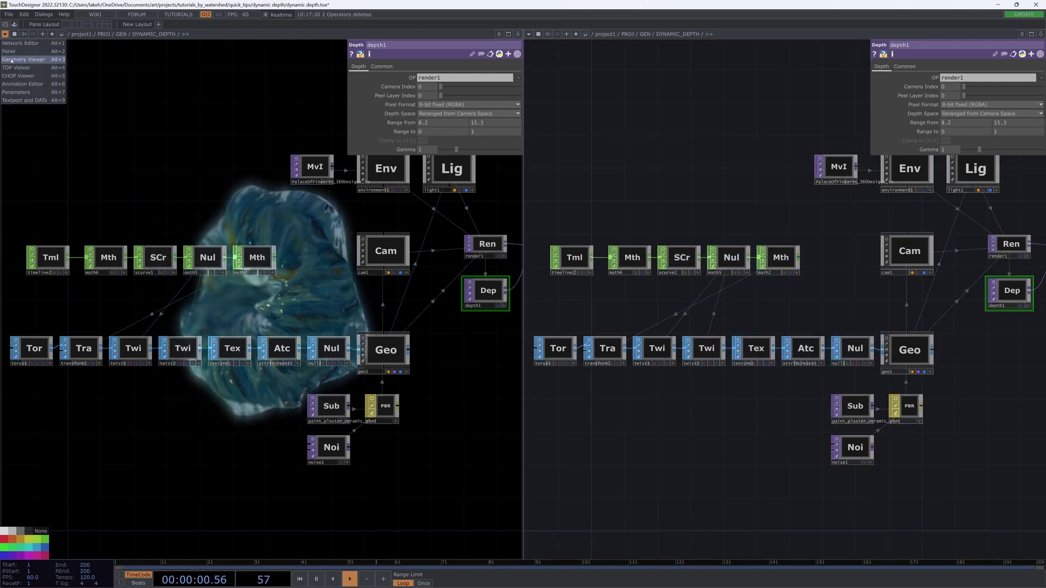
left_click(15, 67)
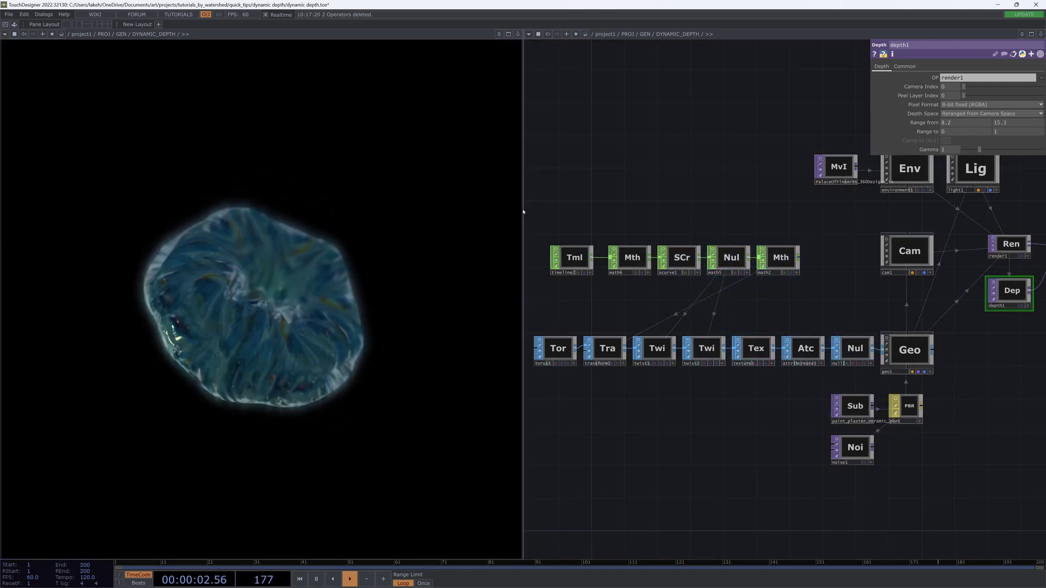
left_click_drag(523, 209, 345, 210)
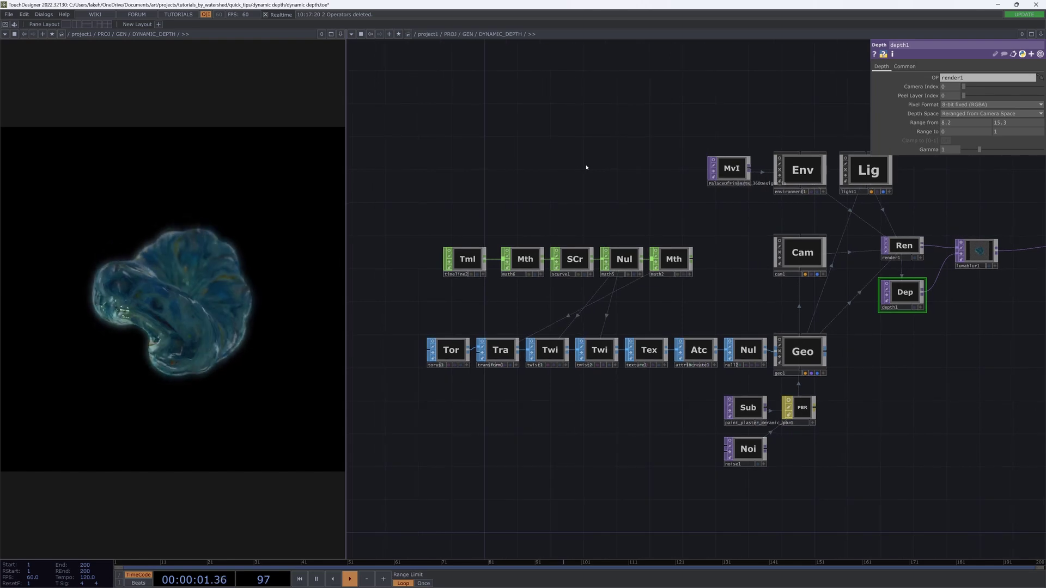
Step: Adjust depth1's upper Range from value to 10.1 while checking its depth image
left_click_drag(571, 216, 443, 242)
middle_click(1006, 125)
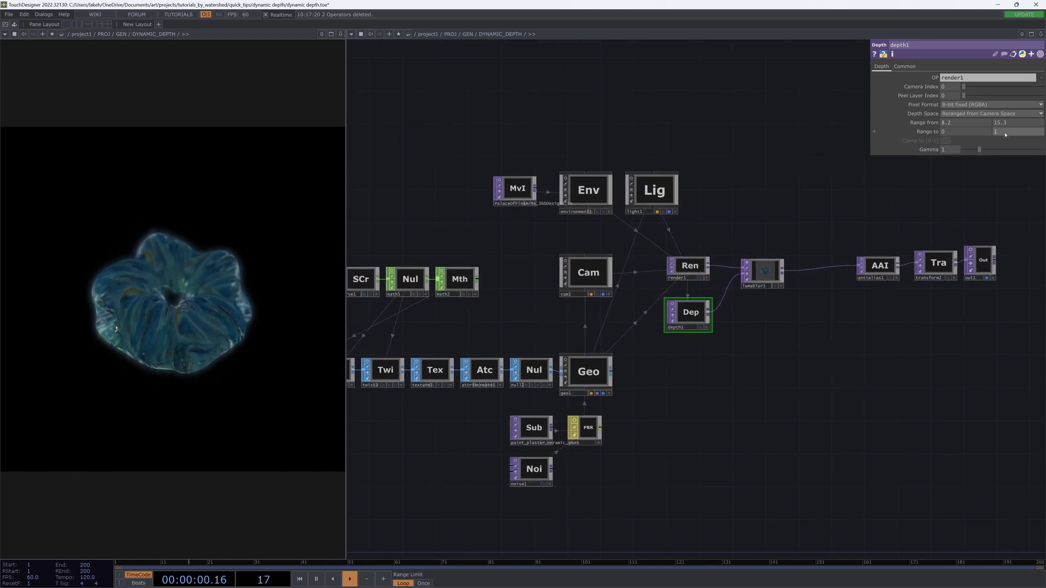
middle_click_drag(1016, 126, 1033, 124)
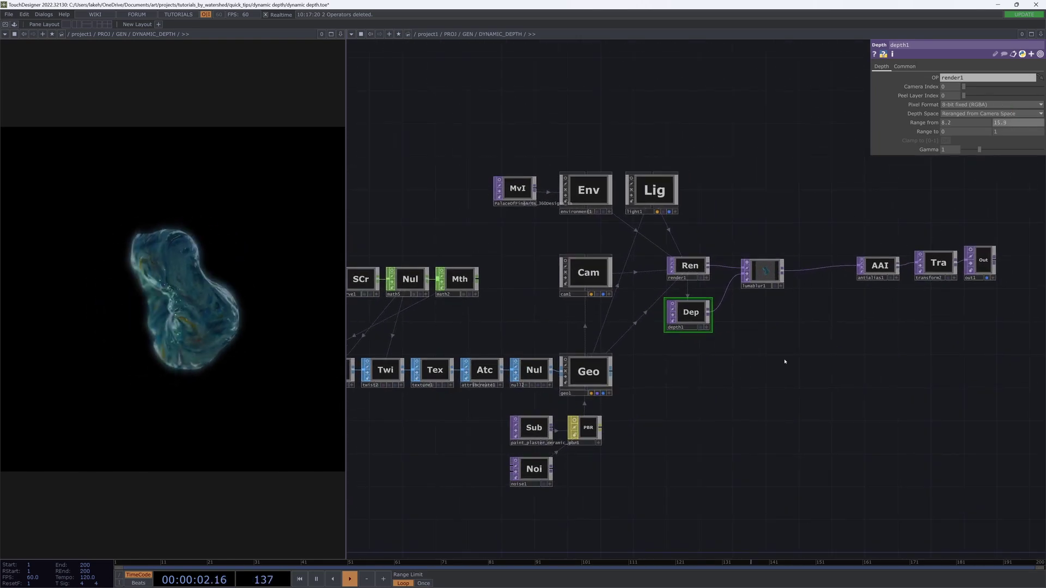
scroll(668, 301, "up", 4)
left_click(674, 305)
scroll(674, 305, "up", 8)
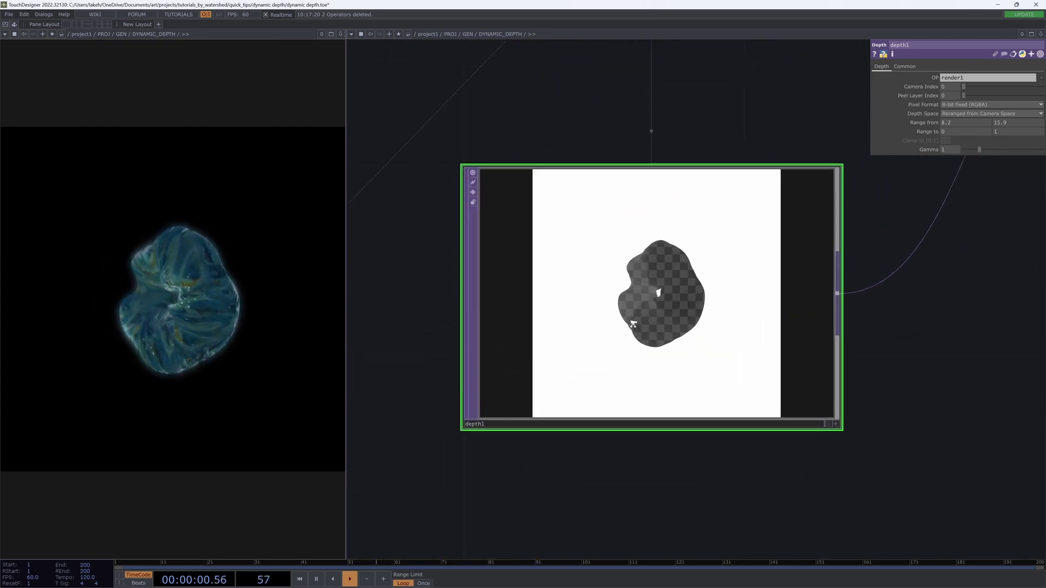
mouse_move(1018, 122)
middle_mouse_down()
mouse_move(1018, 111)
mouse_move(986, 111)
mouse_move(1019, 109)
middle_mouse_up()
scroll(859, 318, "up", 8)
scroll(860, 317, "down", 6)
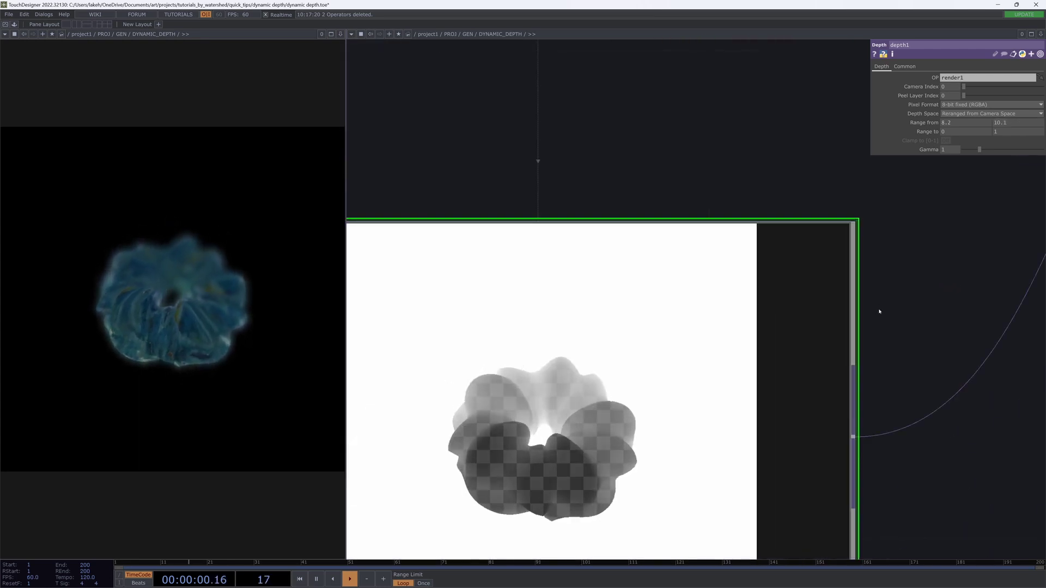
Step: Raise depth1's Gamma to 1.47 to shift the falloff of the depth image
left_click_drag(605, 143, 660, 52)
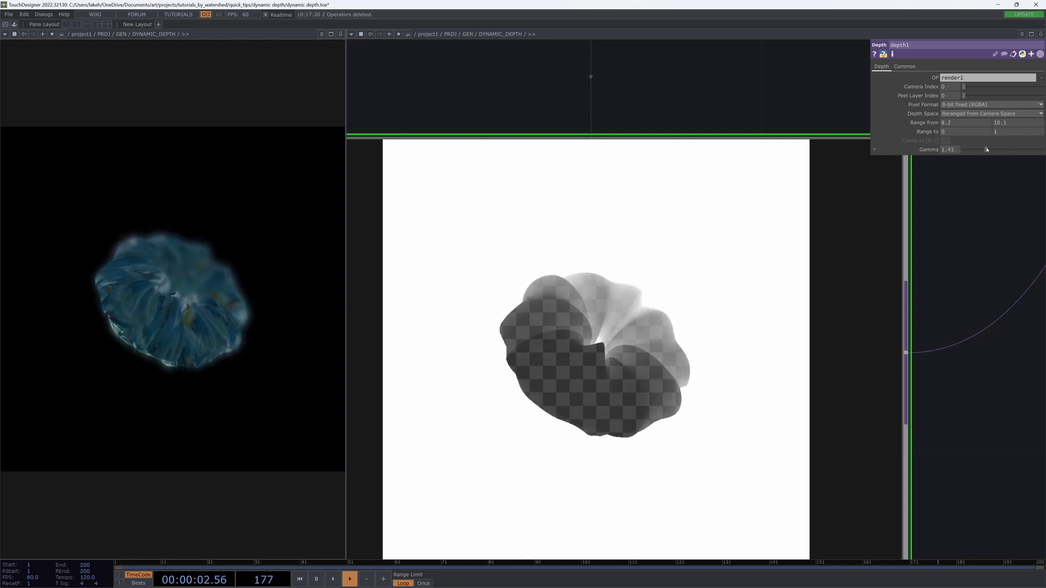
left_click_drag(1003, 151, 1000, 151)
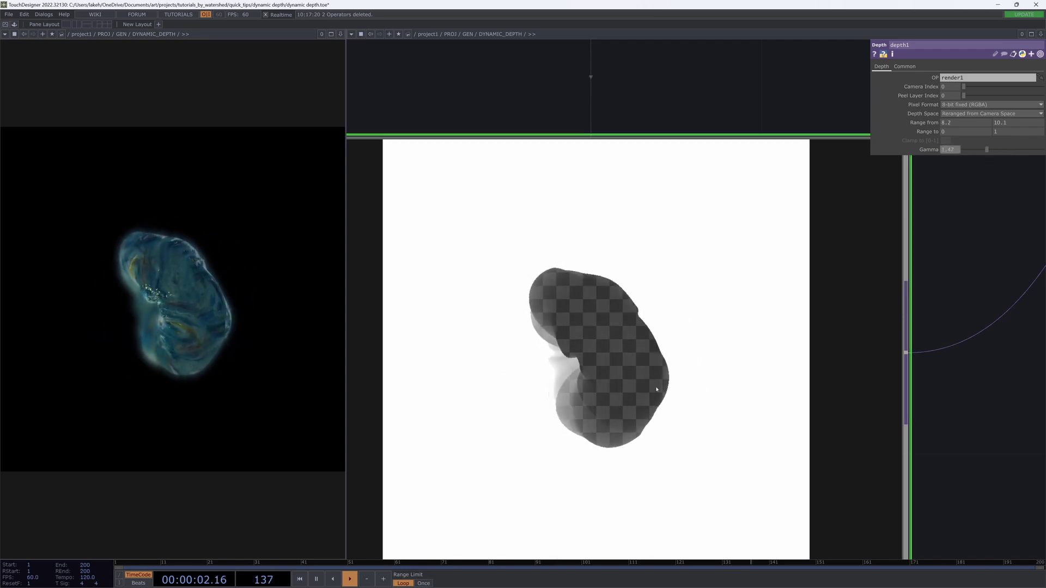
Step: Move the camera far away from the geometry in cam1's interactive viewer to test the depth blur, and deactivate the viewer
scroll(847, 391, "down", 10)
scroll(848, 391, "down", 4)
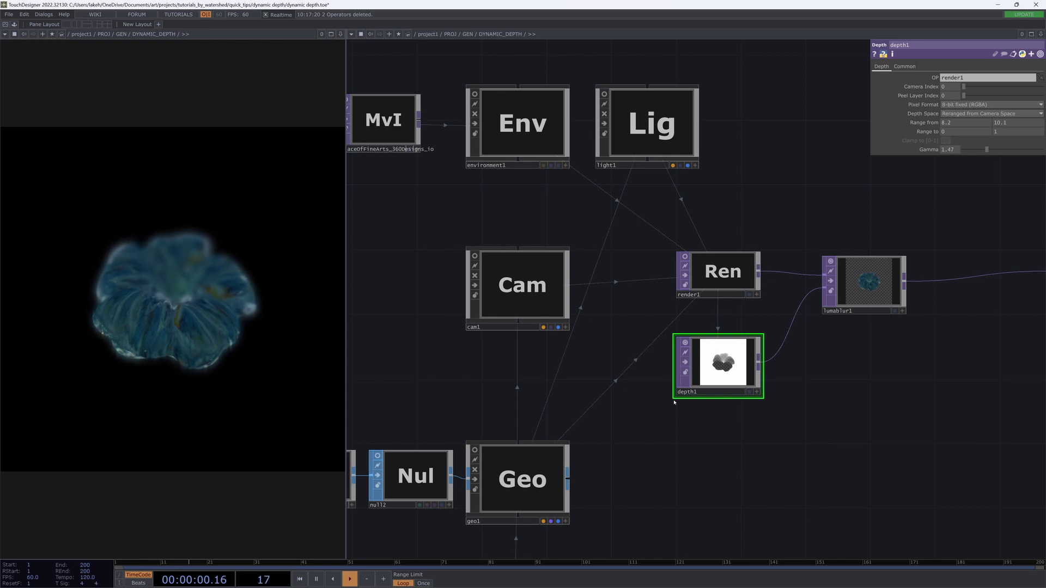
left_click_drag(583, 392, 626, 400)
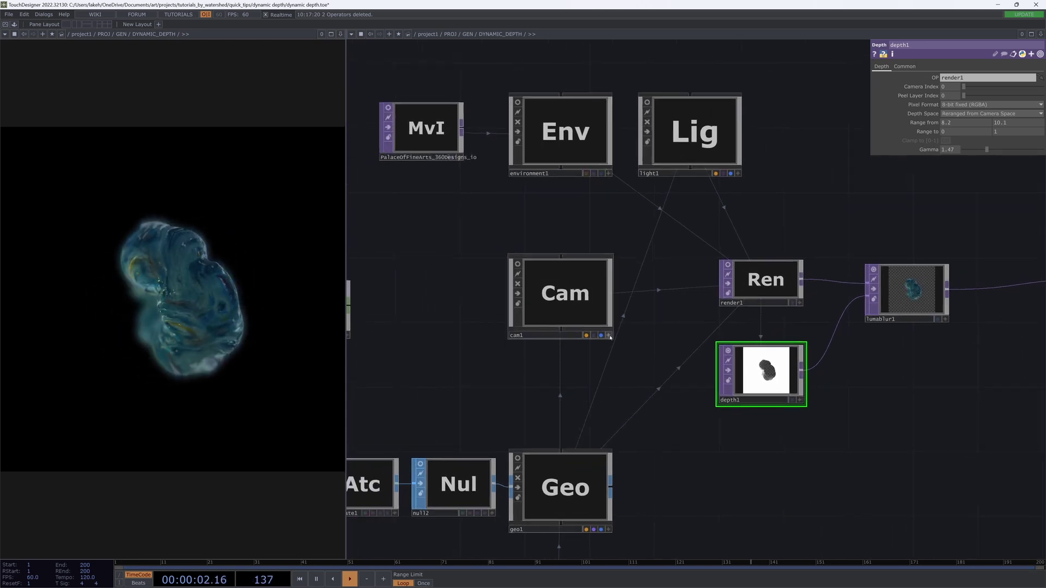
left_click(608, 335)
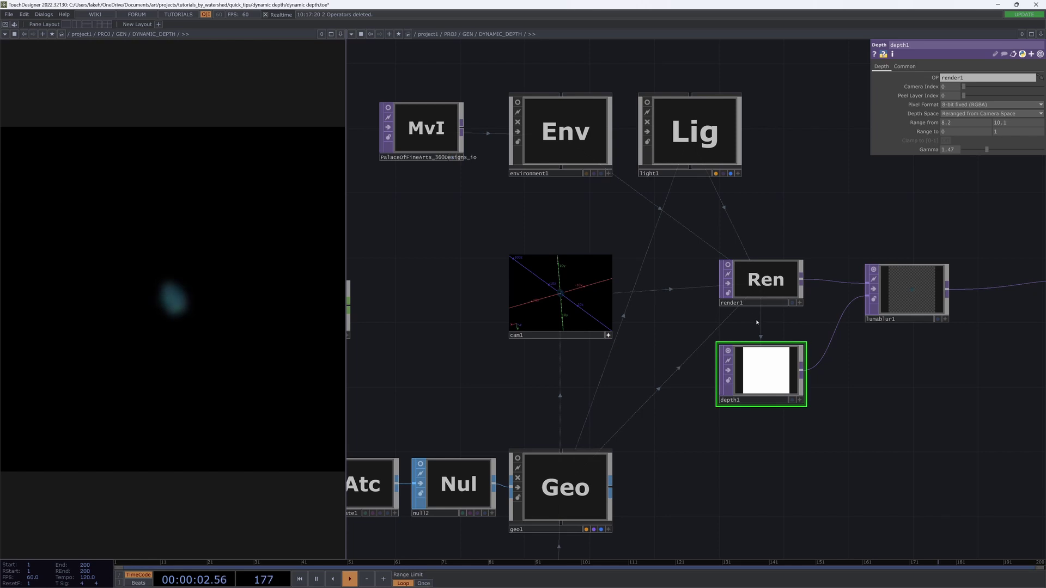
left_click(607, 336)
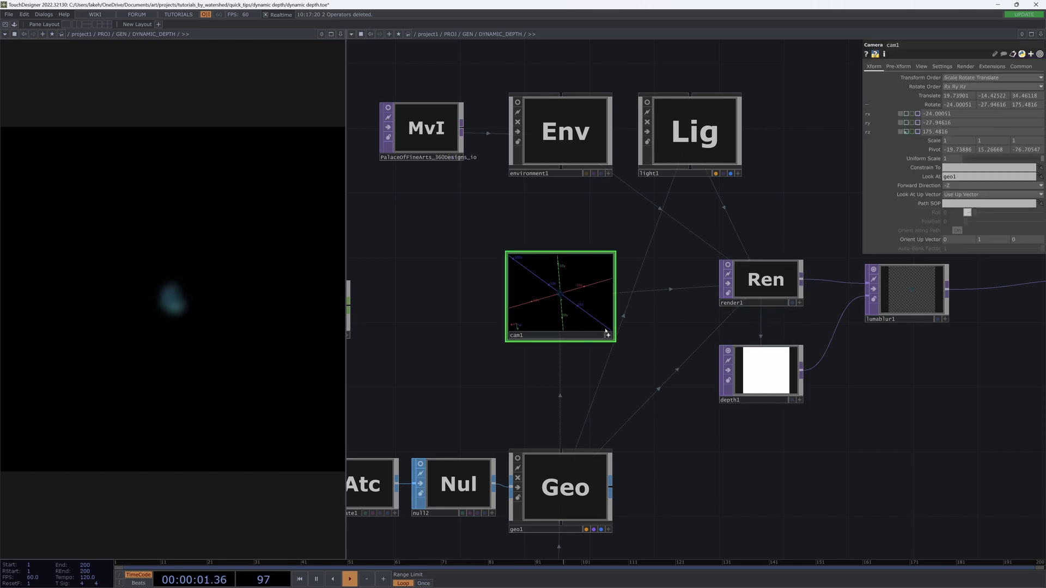
left_click(606, 336)
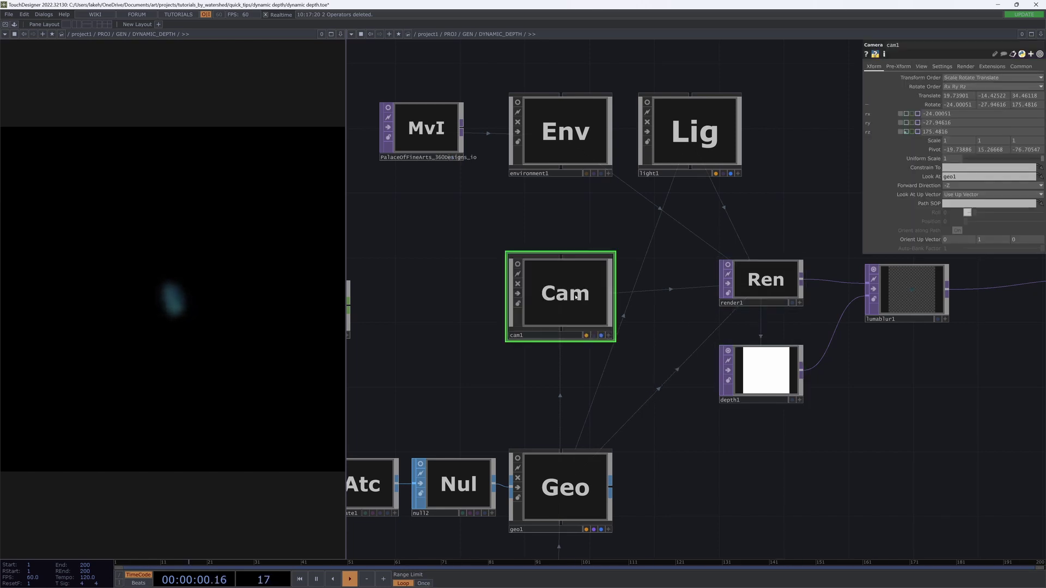
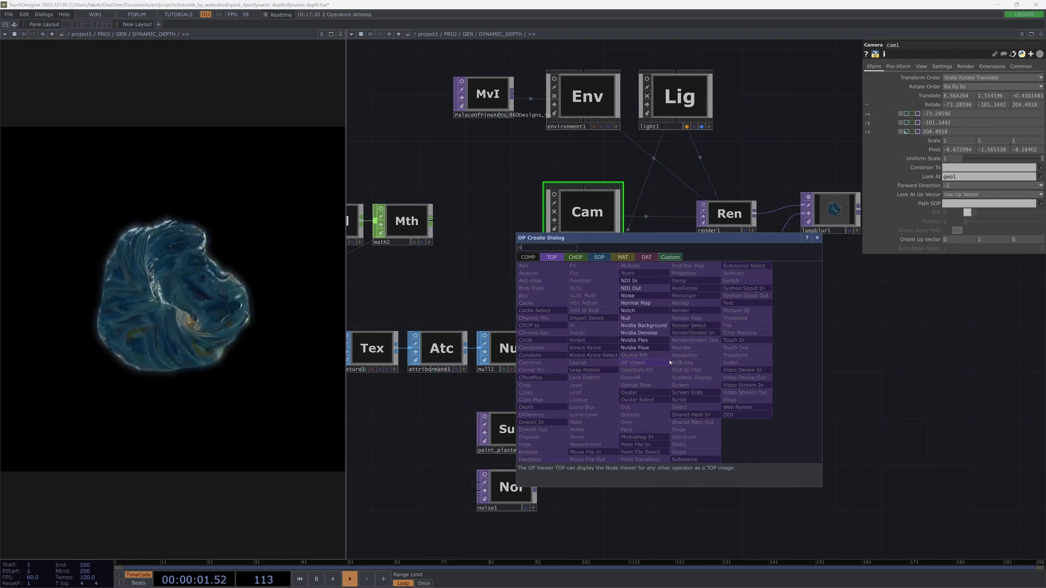
left_click(627, 312)
left_click(697, 360)
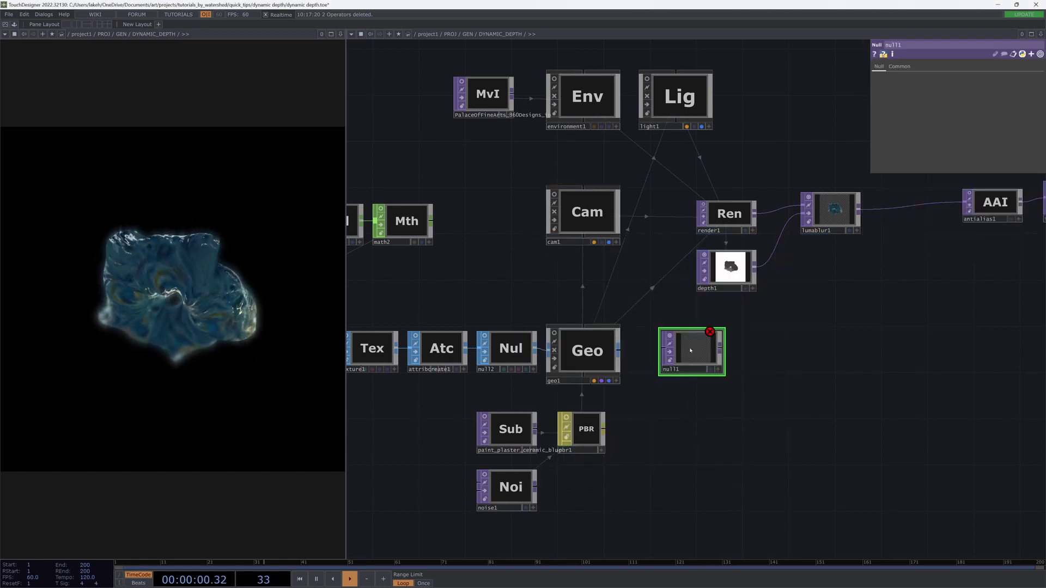
key("Delete")
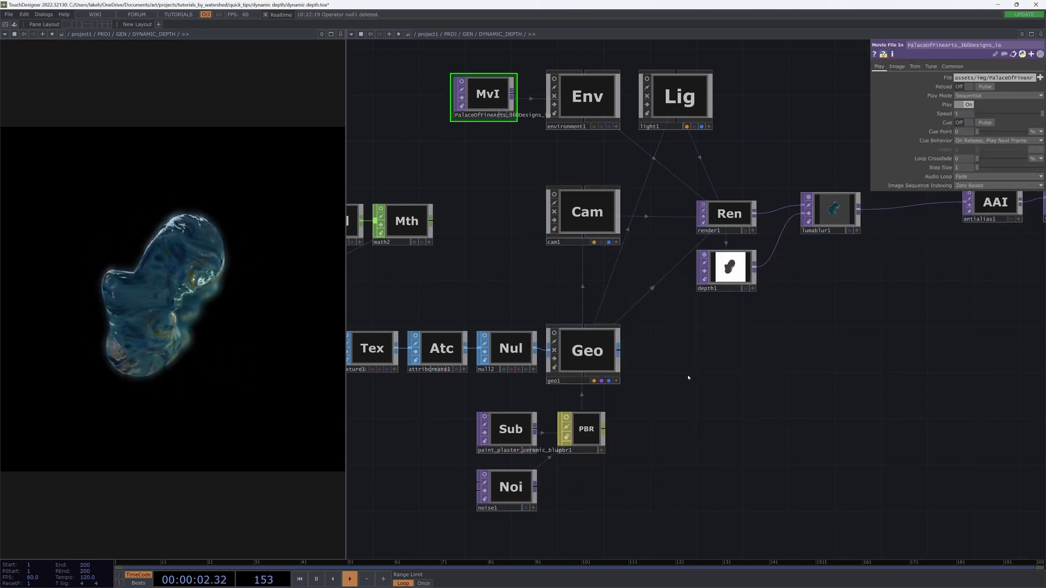
key("Tab")
left_click(547, 273)
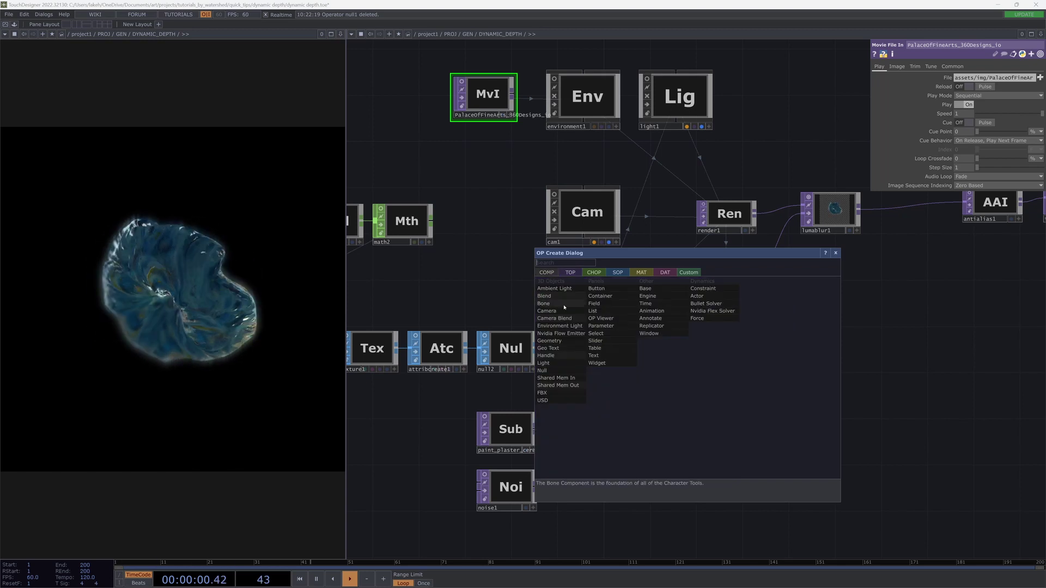
left_click(561, 370)
left_click(699, 373)
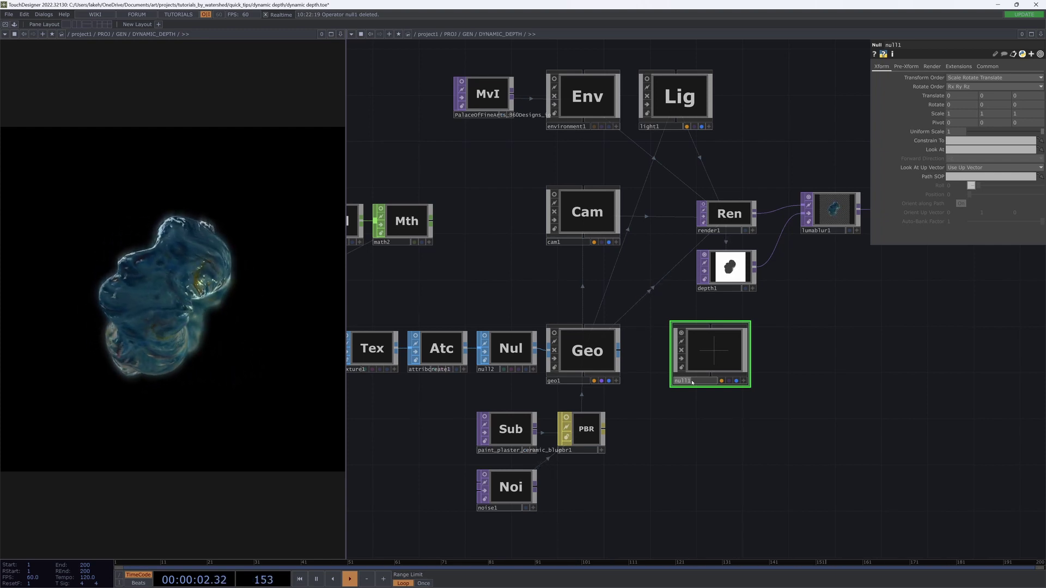
left_click(831, 408)
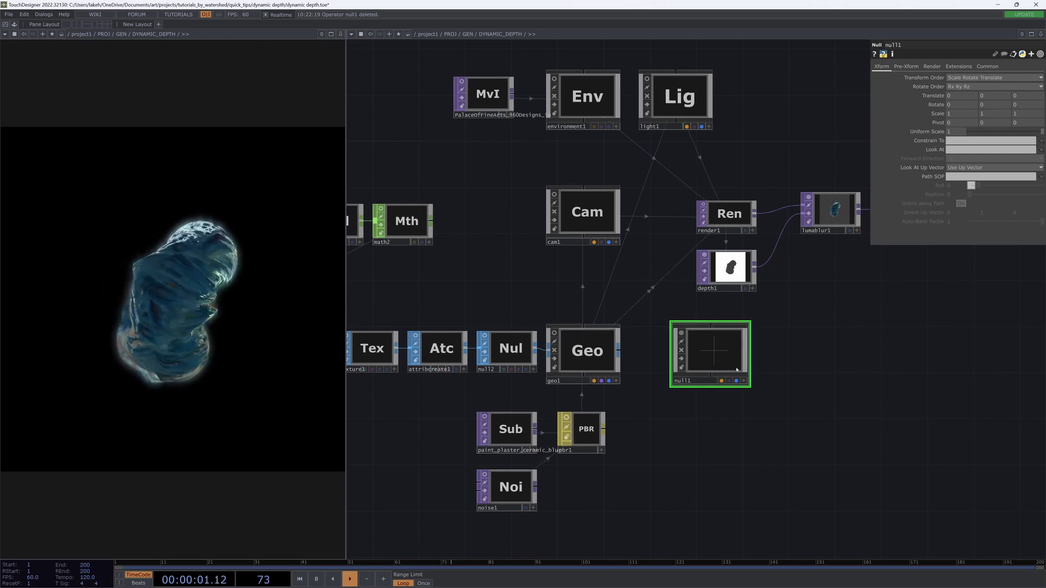
left_click_drag(768, 382, 768, 377)
key("Delete")
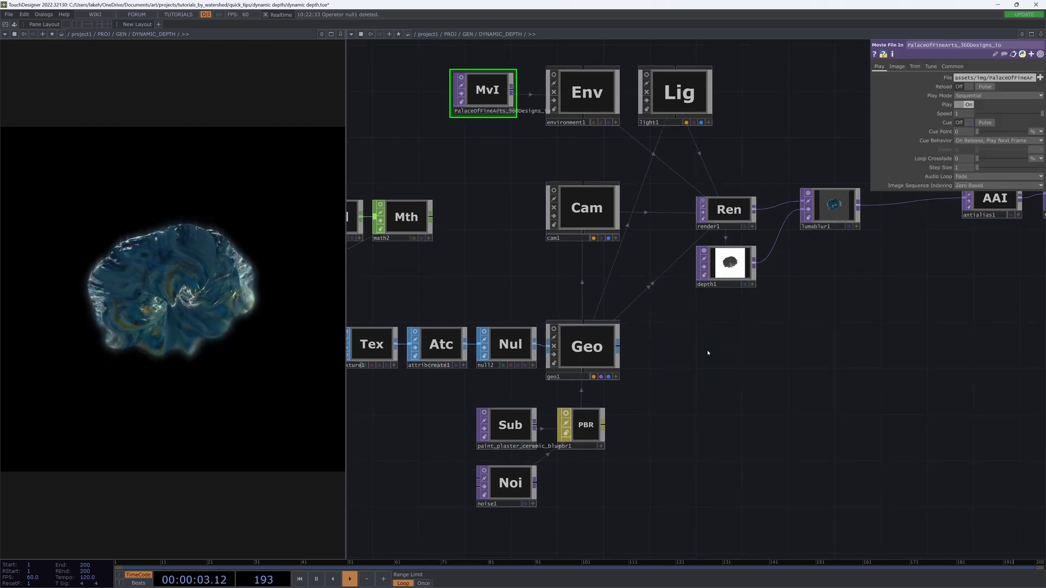
Step: Add an Object CHOP to the network beside geo1
left_click(587, 348)
key("Tab")
left_click(690, 274)
type("o")
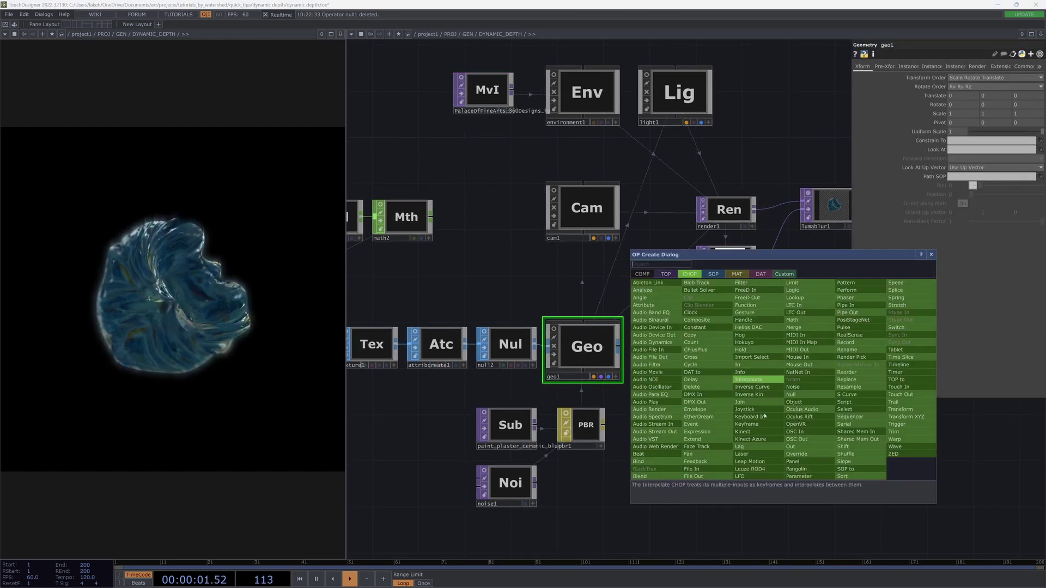
type("bj")
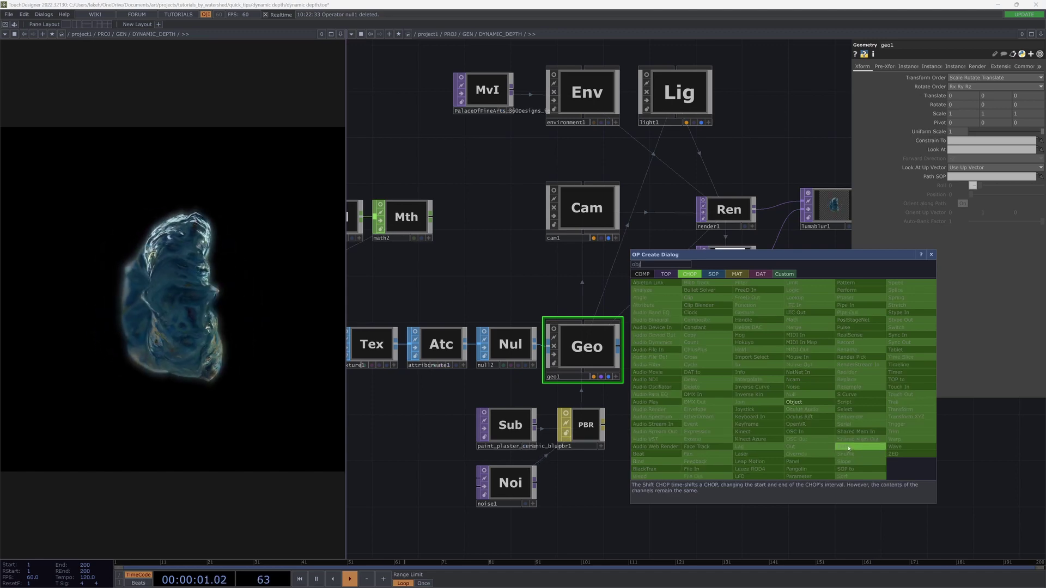
left_click(796, 403)
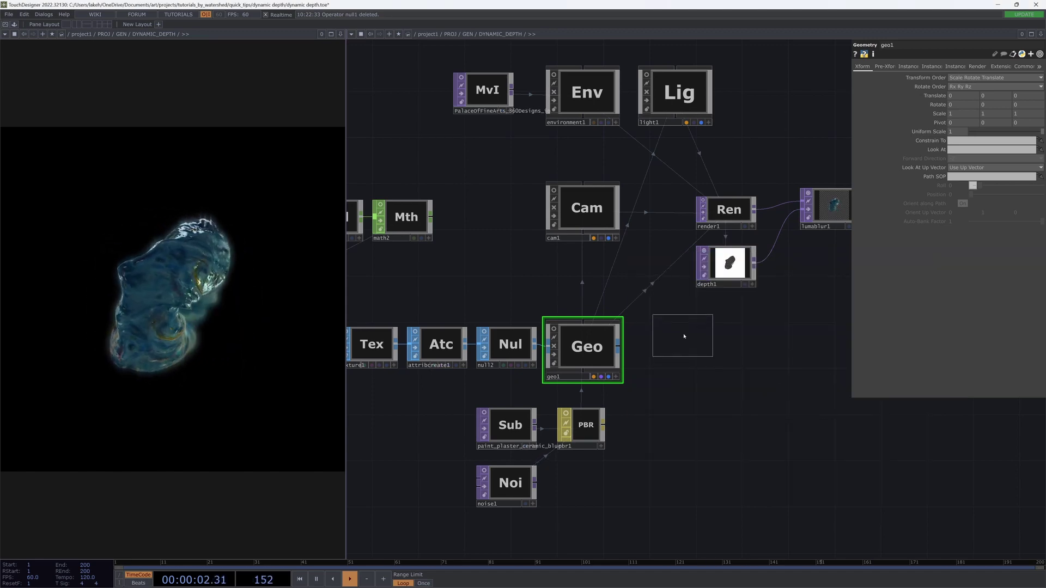
left_click(754, 386)
Step: Move the object1 node so that it lines up directly beneath depth1
scroll(736, 392, "up", 5)
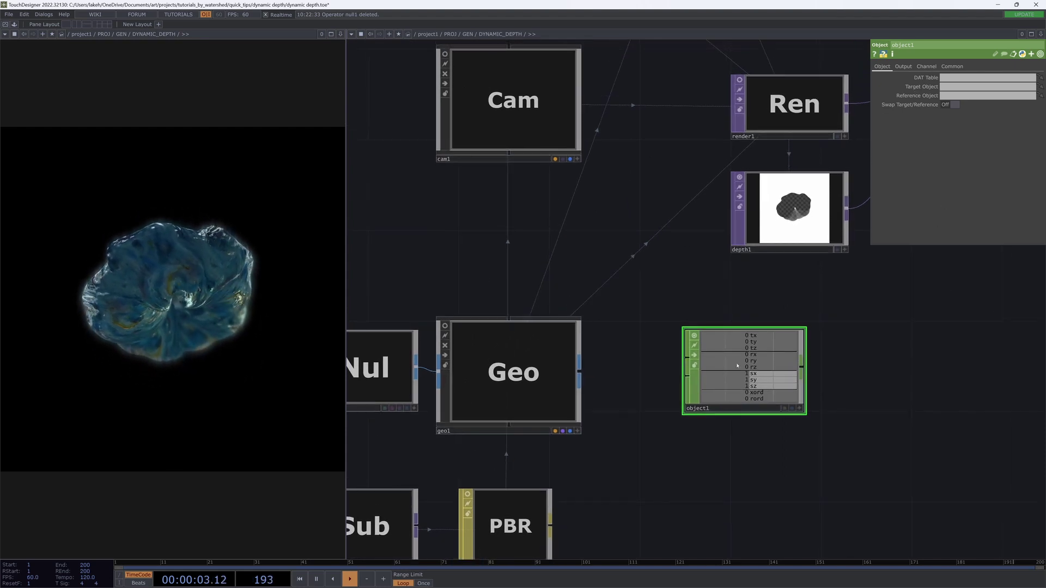
left_click_drag(738, 366, 806, 389)
left_click_drag(754, 278, 682, 278)
left_click_drag(771, 385, 747, 362)
left_click_drag(630, 295, 680, 317)
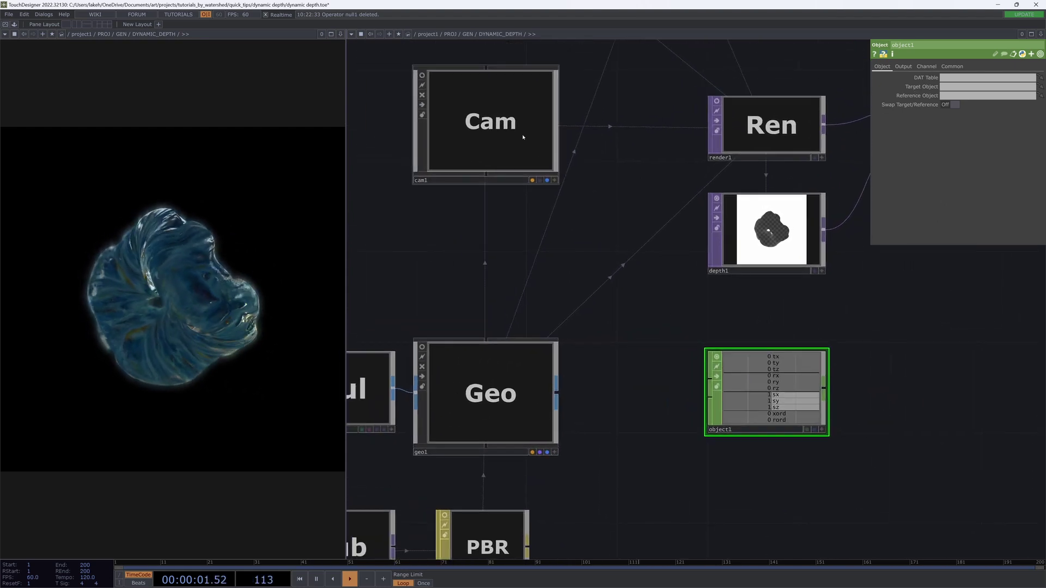
left_click(500, 351)
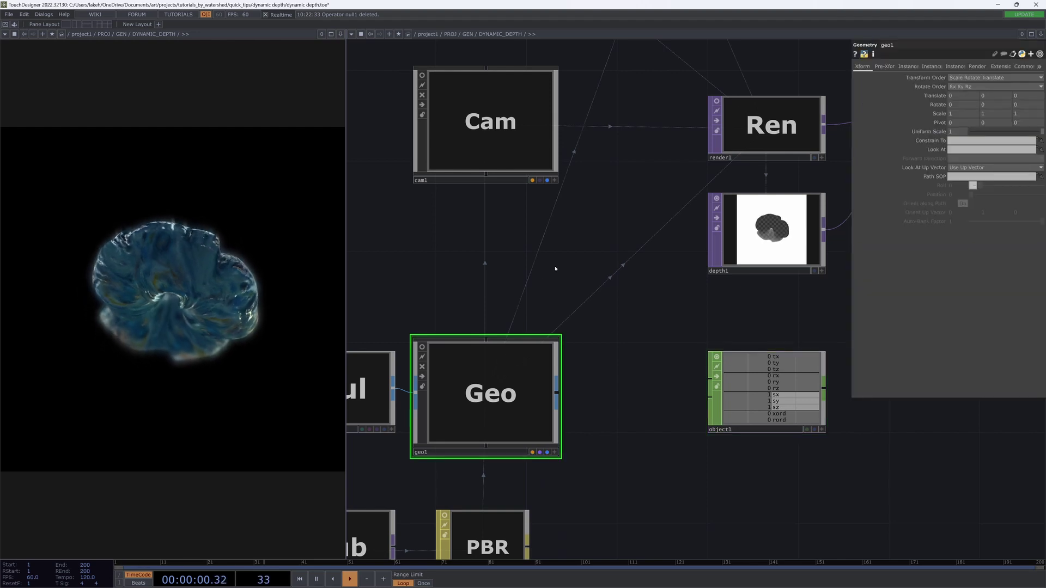
left_click(707, 387)
left_click_drag(613, 220, 610, 252)
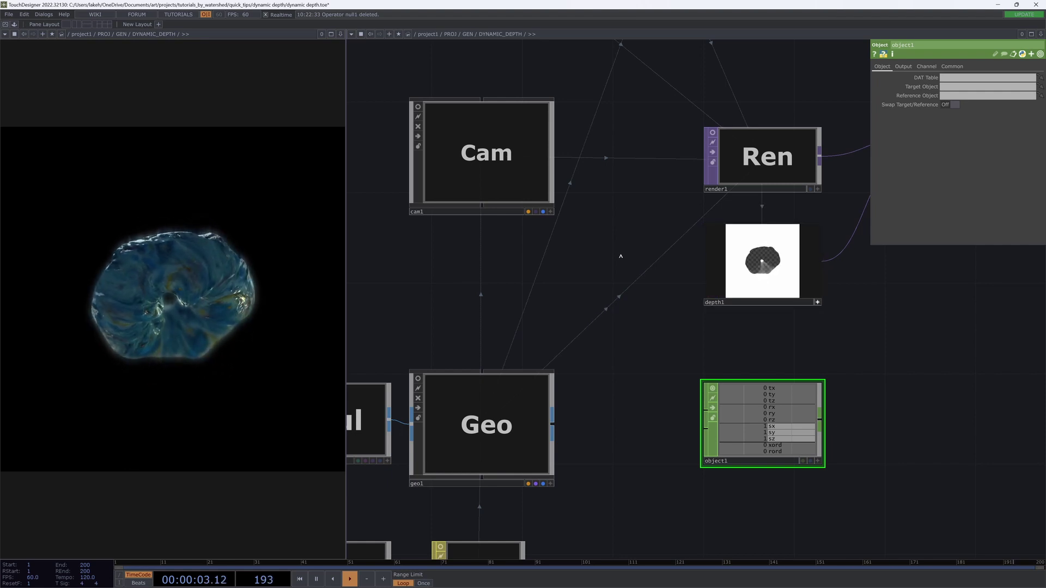
left_click(482, 419)
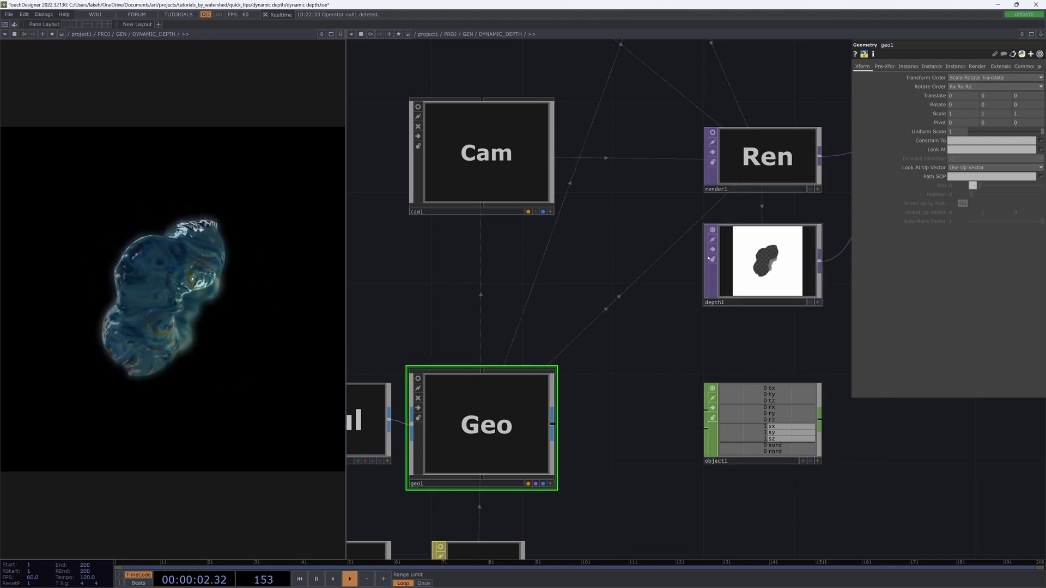
Step: Open object1's online help in the browser, read the summary of the outputs it offers, and return to TouchDesigner
left_click(780, 452)
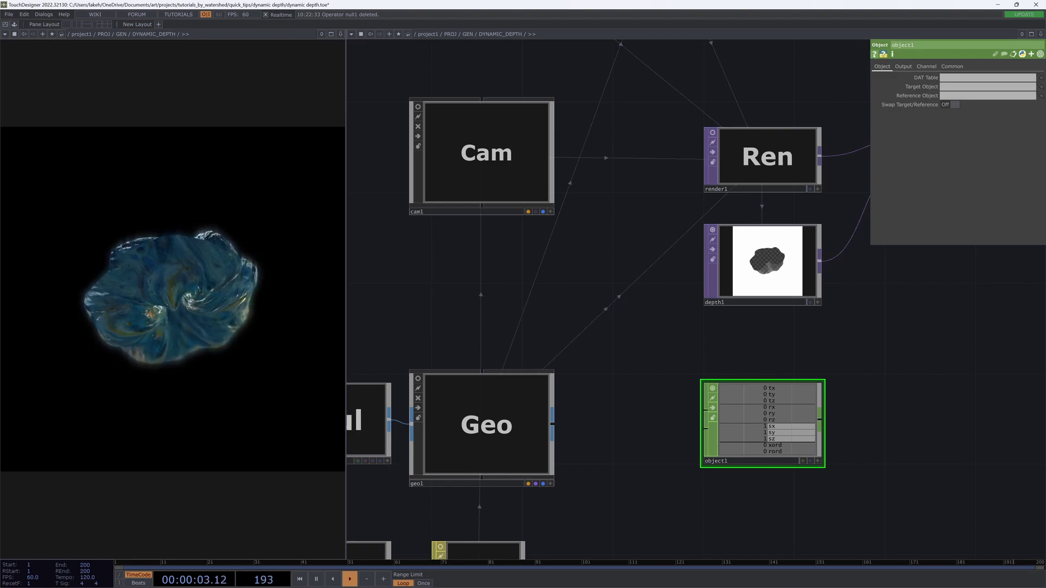
left_click(875, 55)
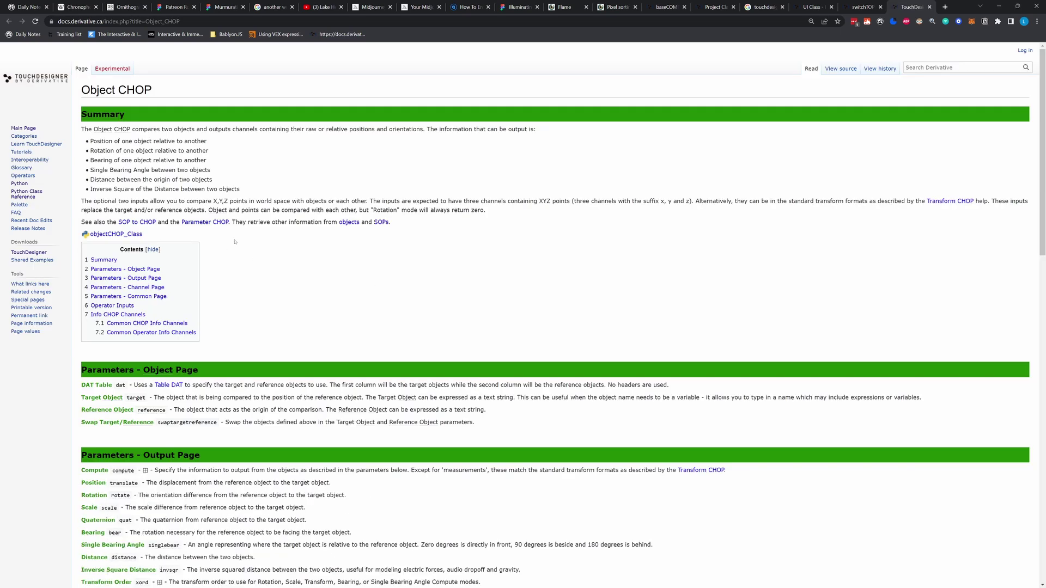
left_click_drag(150, 129, 298, 131)
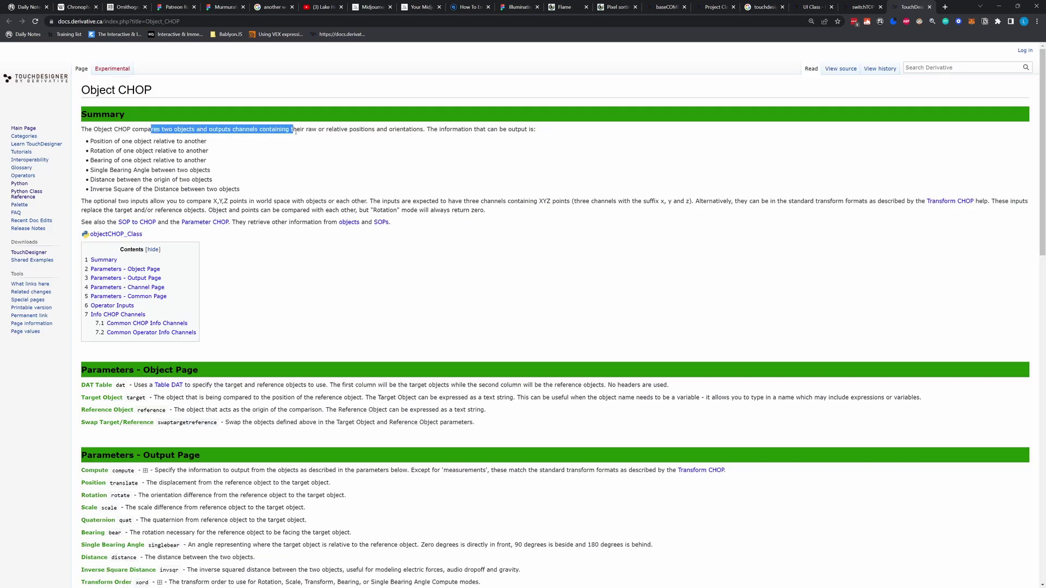
left_click(281, 148)
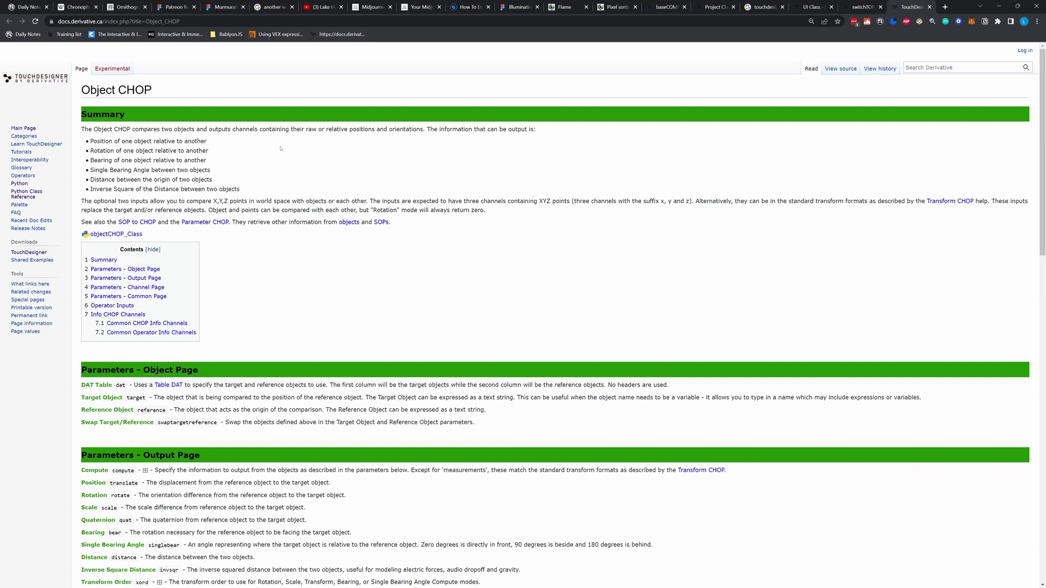
triple_click(158, 181)
left_click(276, 181)
left_click(999, 6)
Step: Assign geo1 as the Target Object and cam1 as the Reference Object of object1
scroll(543, 275, "down", 5)
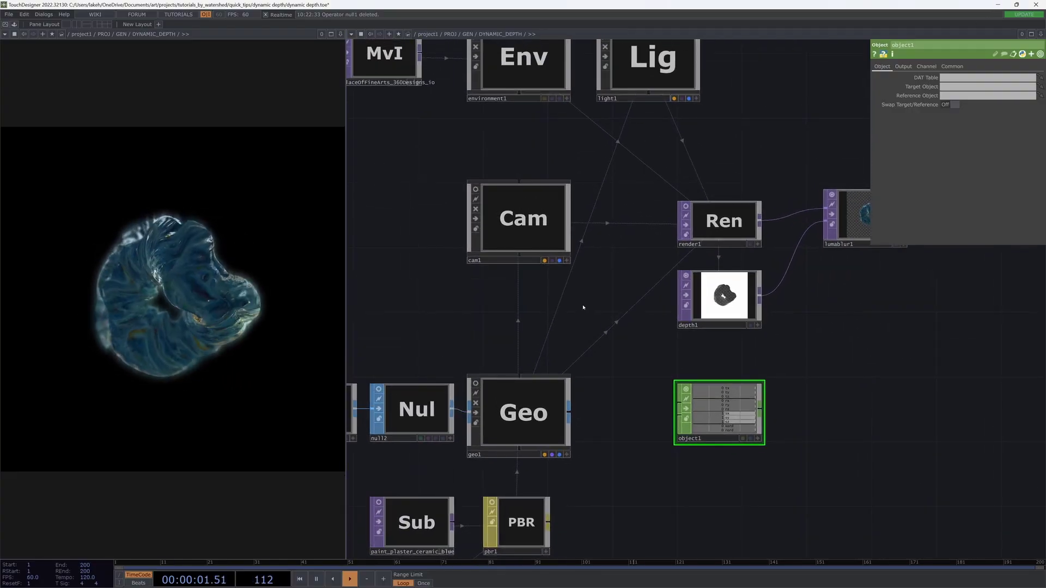
left_click_drag(581, 296, 563, 287)
left_click_drag(505, 209, 984, 96)
left_click_drag(505, 403, 986, 86)
left_click_drag(824, 331, 778, 329)
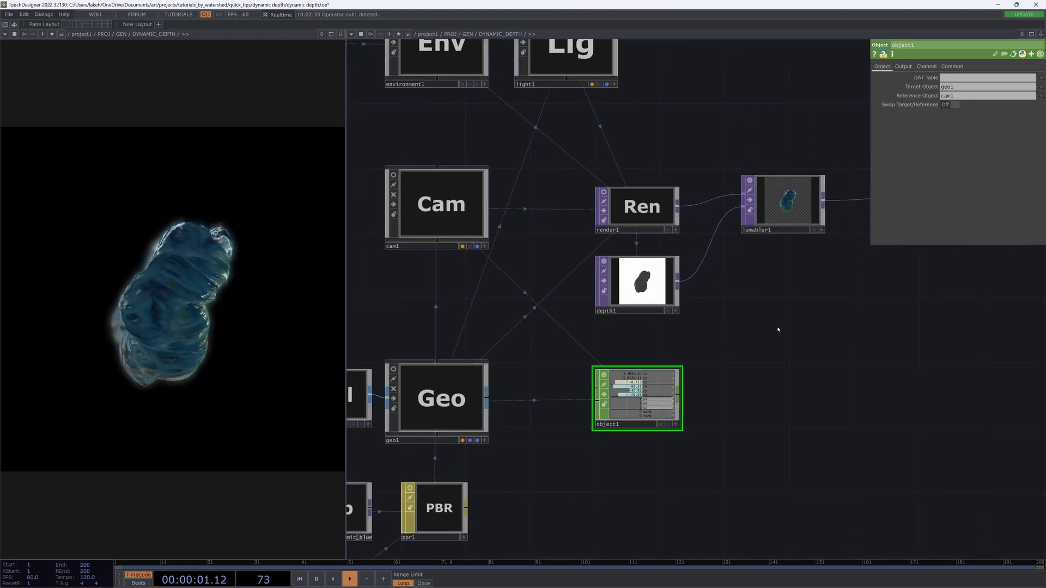
Step: Make object1 output only the distance: set Compute to Measurements, turn Distance on and Position off
scroll(777, 328, "up", 3)
left_click_drag(649, 393, 717, 327)
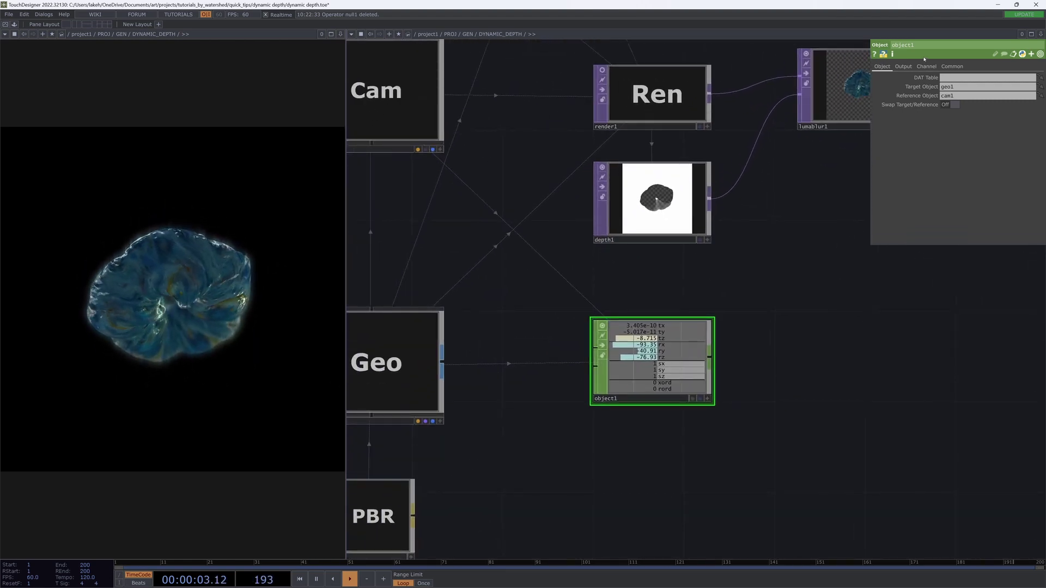
left_click(903, 66)
left_click(960, 77)
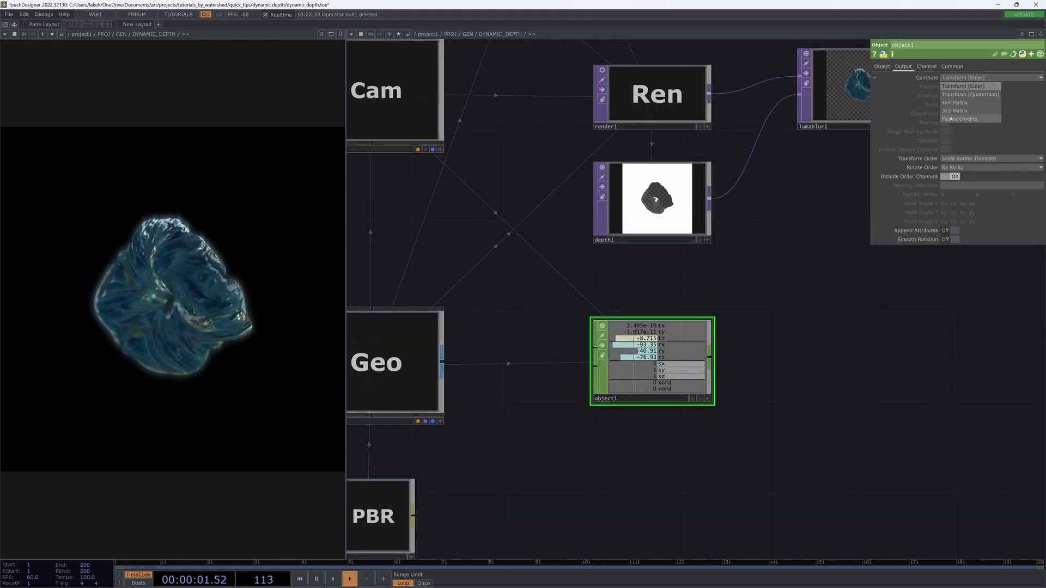
left_click(952, 121)
left_click(954, 141)
left_click(955, 87)
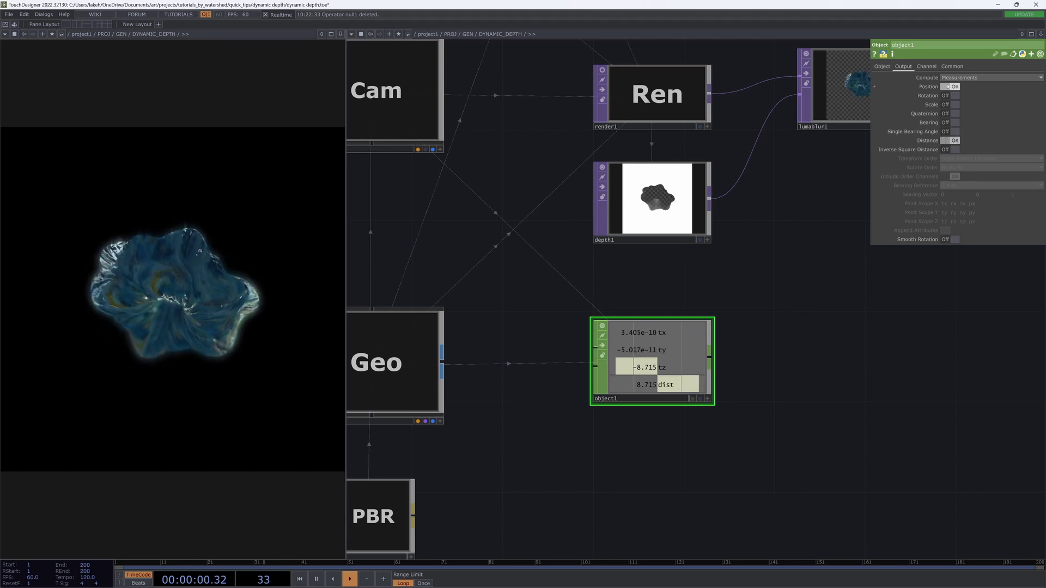
Step: Activate cam1's viewer and dolly the camera toward and away from the geometry to check how object1's distance channel responds
scroll(745, 404, "down", 3)
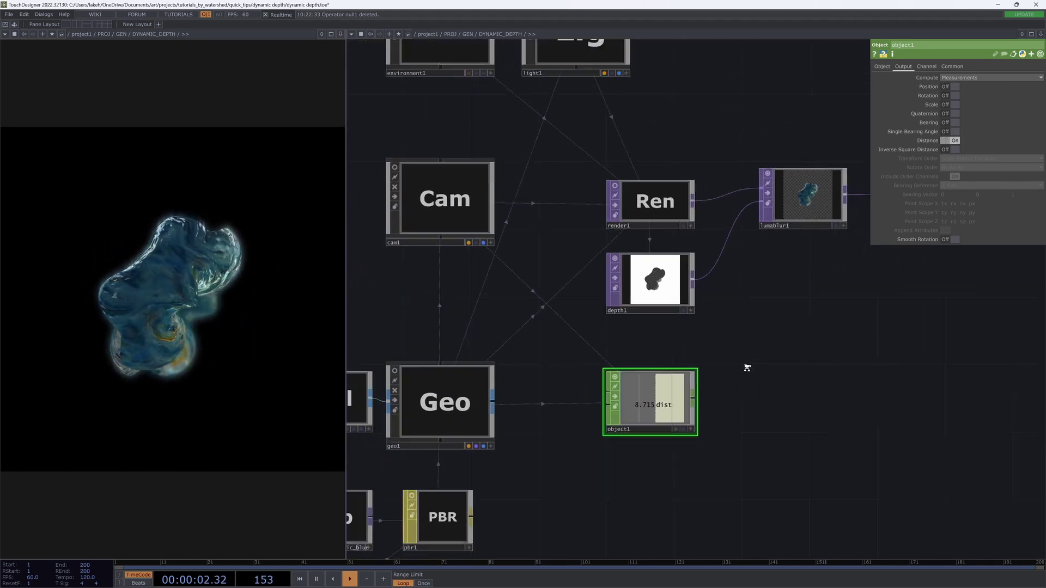
left_click(502, 249)
scroll(450, 205, "down", 8)
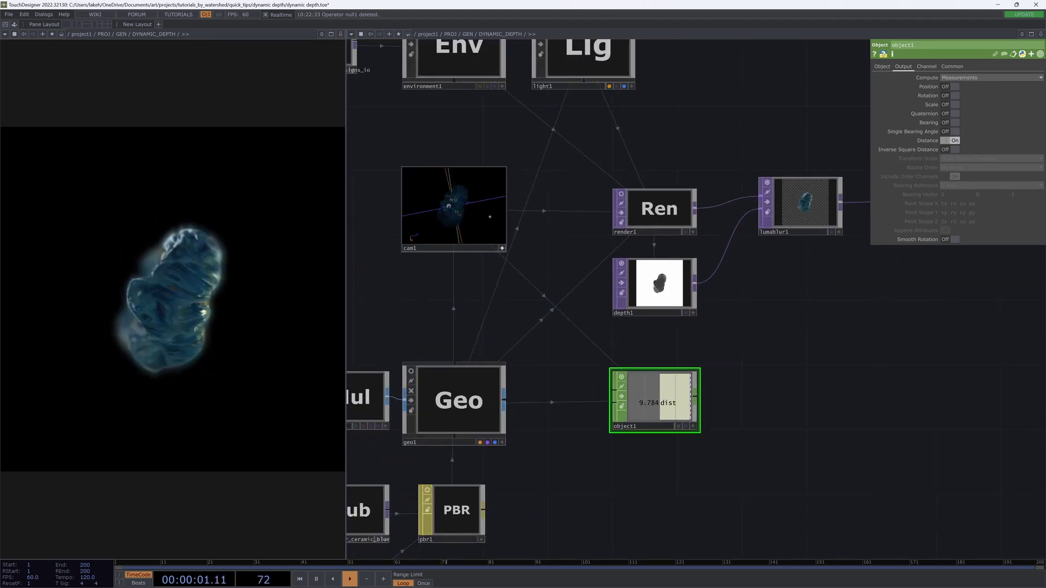
scroll(449, 206, "up", 10)
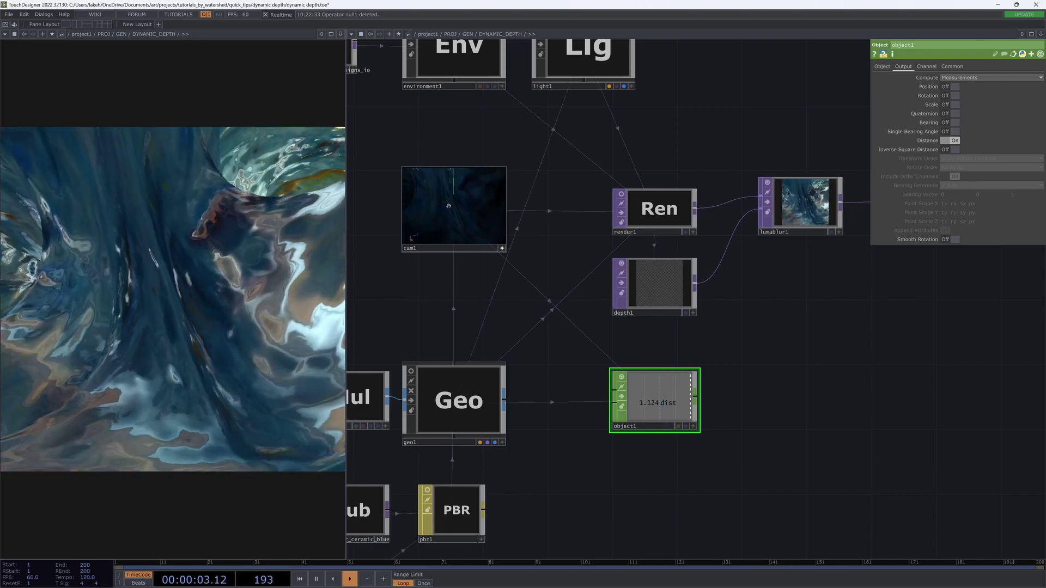
scroll(448, 206, "down", 5)
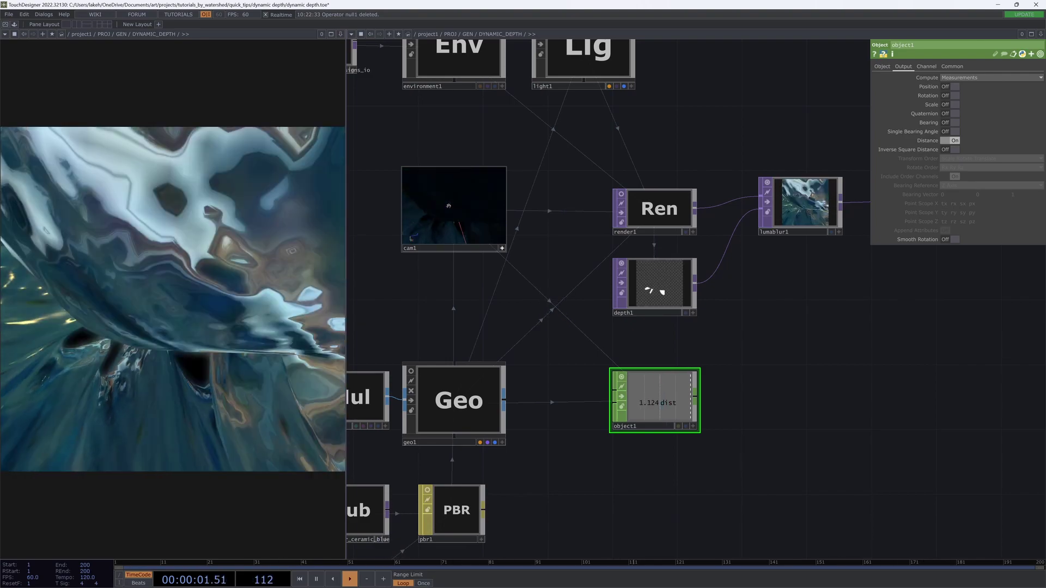
scroll(448, 206, "up", 3)
scroll(448, 206, "down", 20)
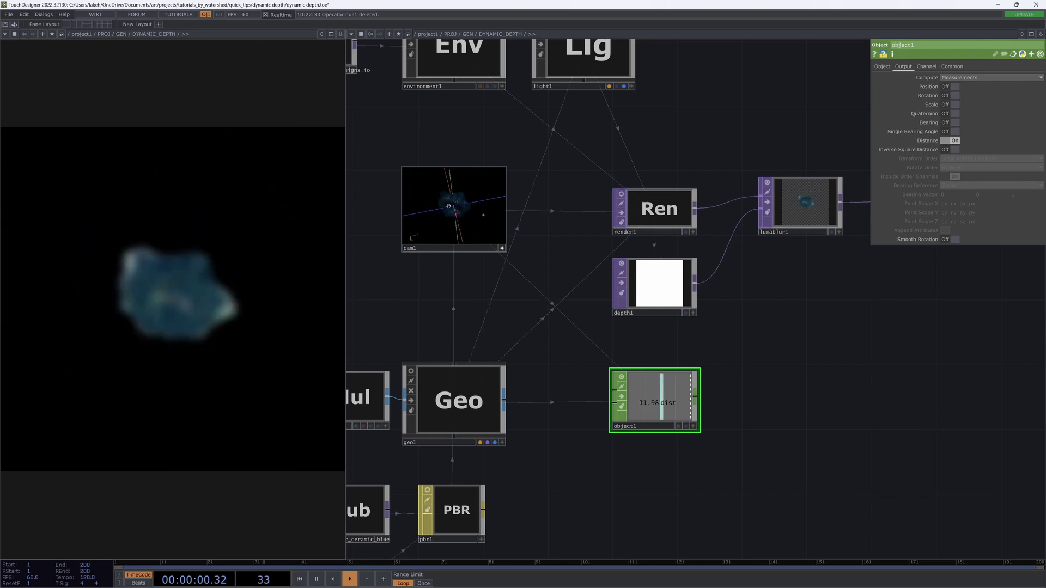
scroll(448, 205, "up", 20)
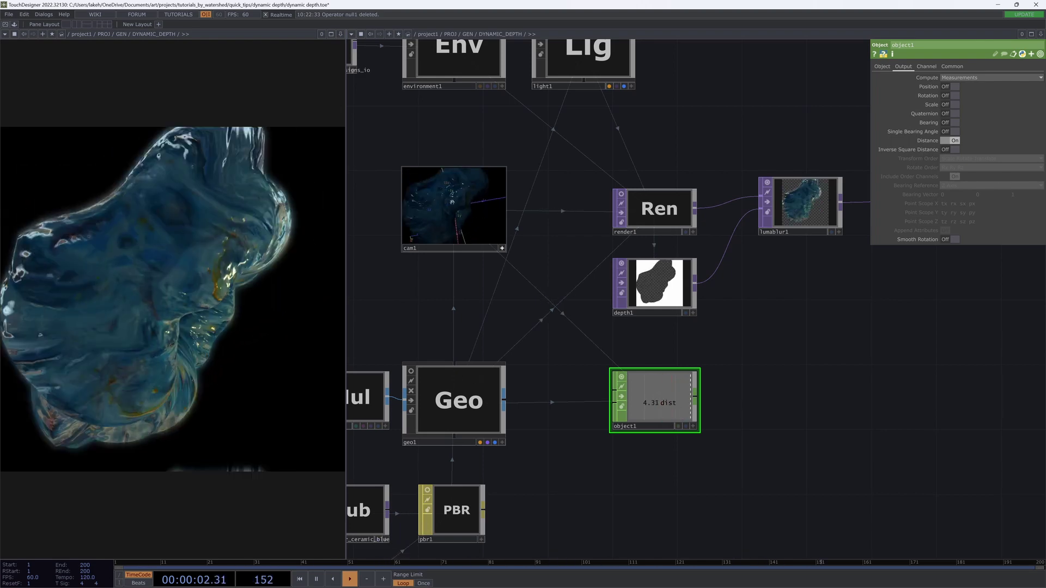
scroll(452, 202, "down", 3)
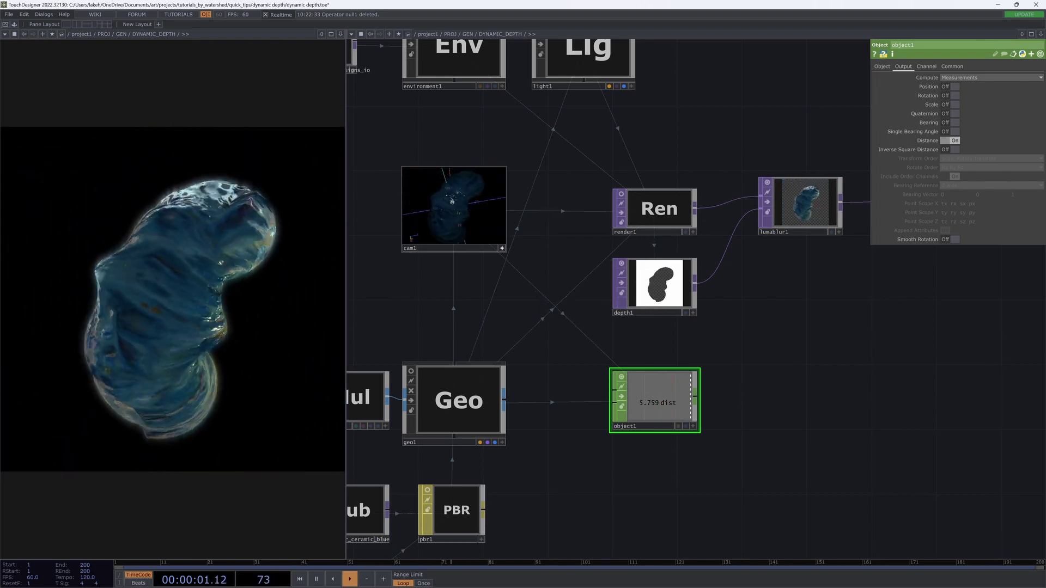
Step: Select every node in the network, collapse them into a single Base component, and frame that component in the network
scroll(655, 420, "down", 10)
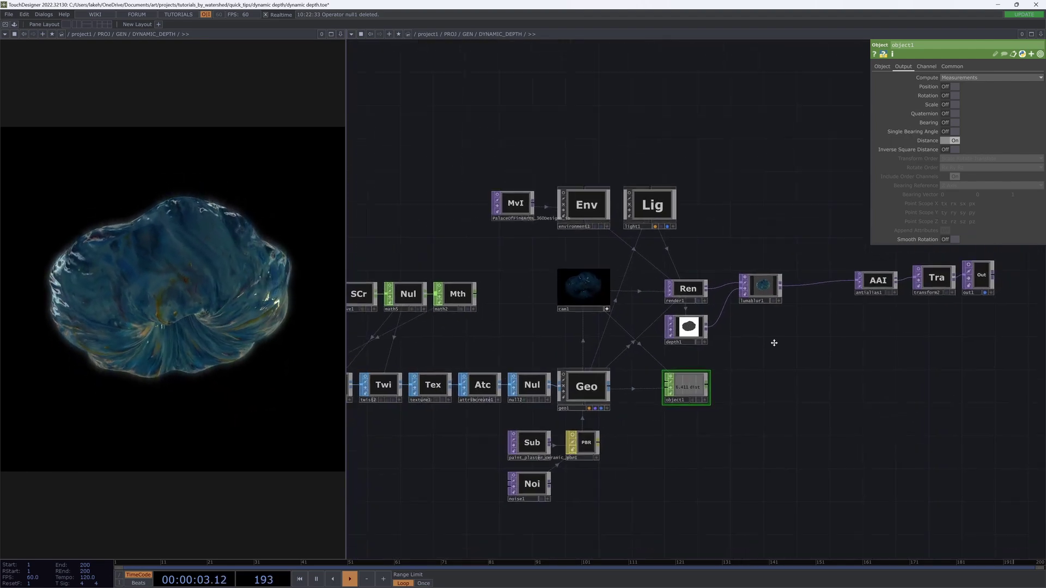
left_click_drag(973, 470, 424, 249)
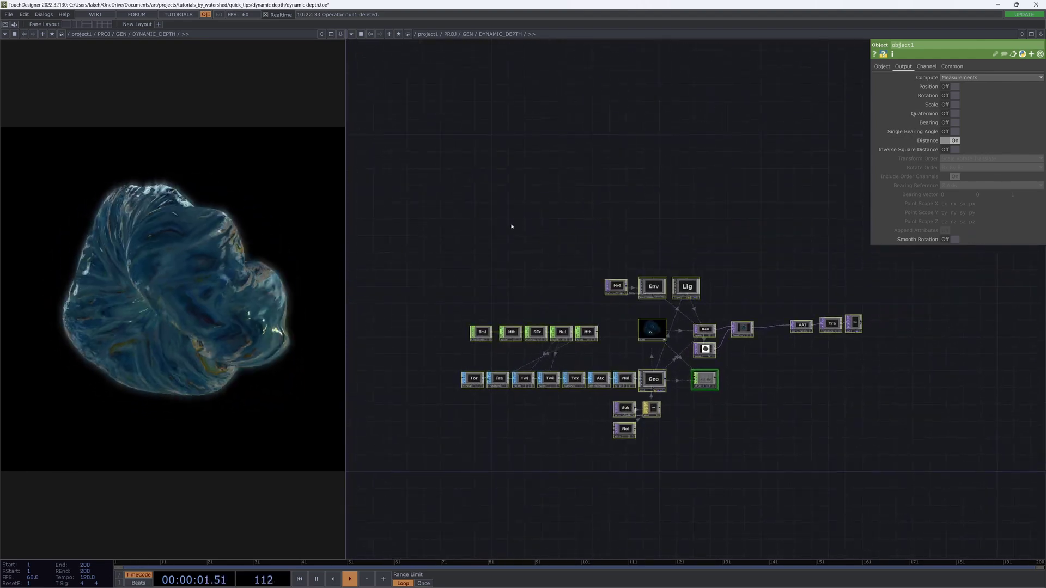
right_click(512, 226)
left_click(572, 356)
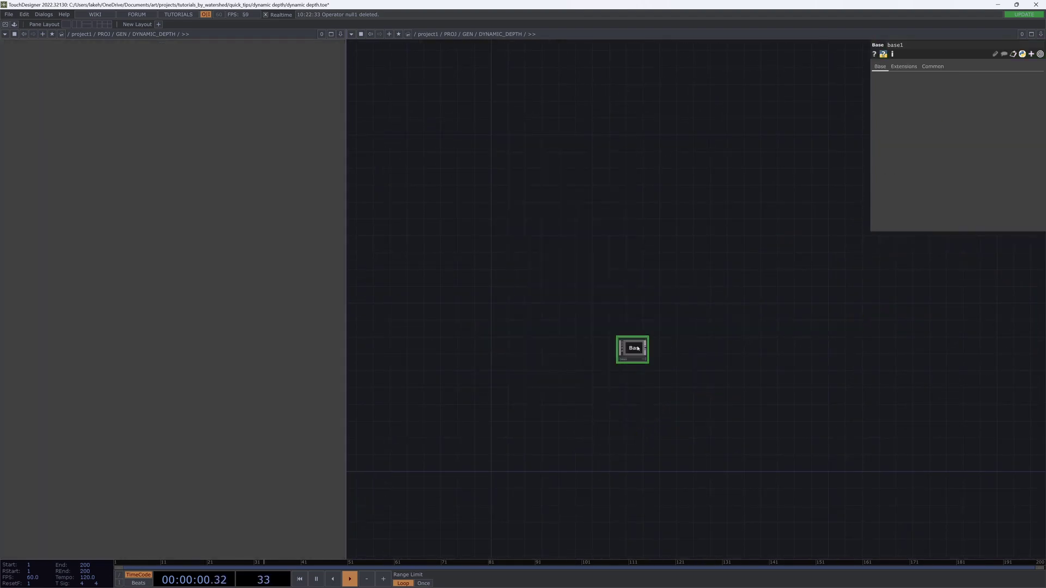
left_click_drag(620, 356, 488, 479)
key("h")
left_click_drag(712, 306, 701, 294)
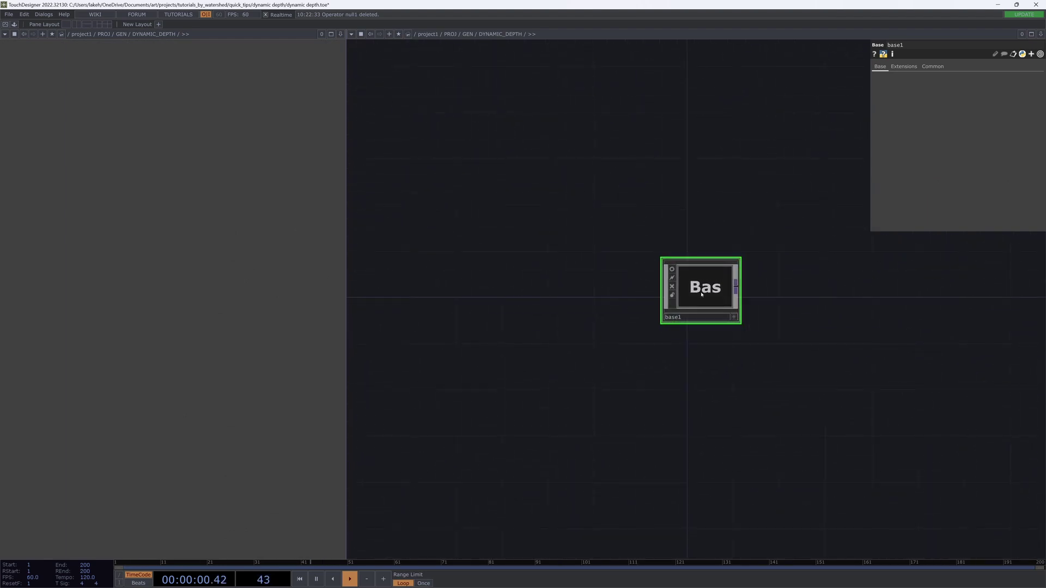
Step: Add a Null TOP to base1's output, place it beside the component, and show its image as the network display
right_click(734, 289)
left_click(710, 246)
left_click(779, 278)
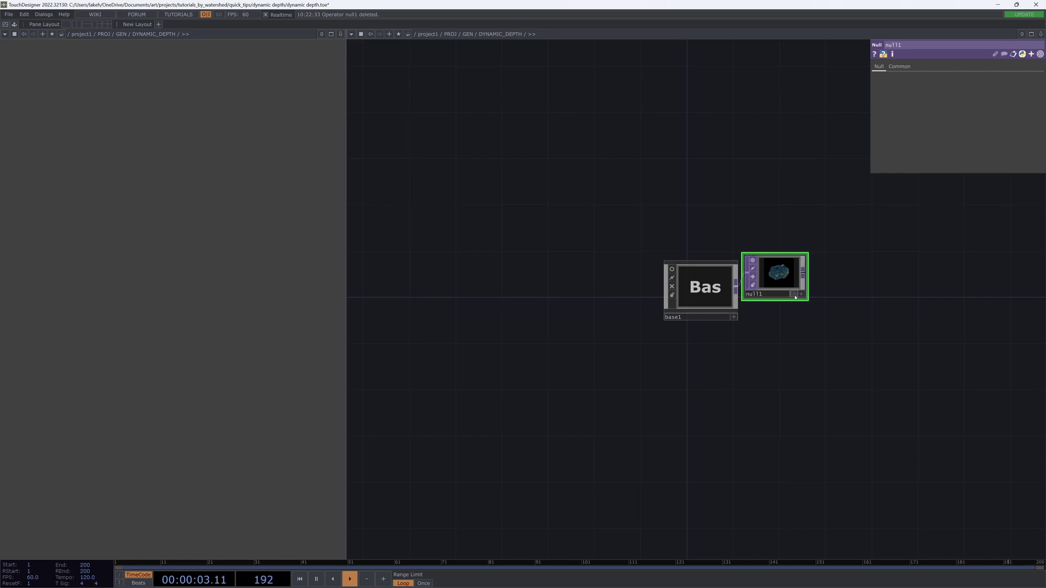
left_click(794, 295)
left_click_drag(791, 279, 803, 291)
Step: Open base1's component customization and add an XY custom parameter named Output Res
right_click(711, 278)
left_click(724, 294)
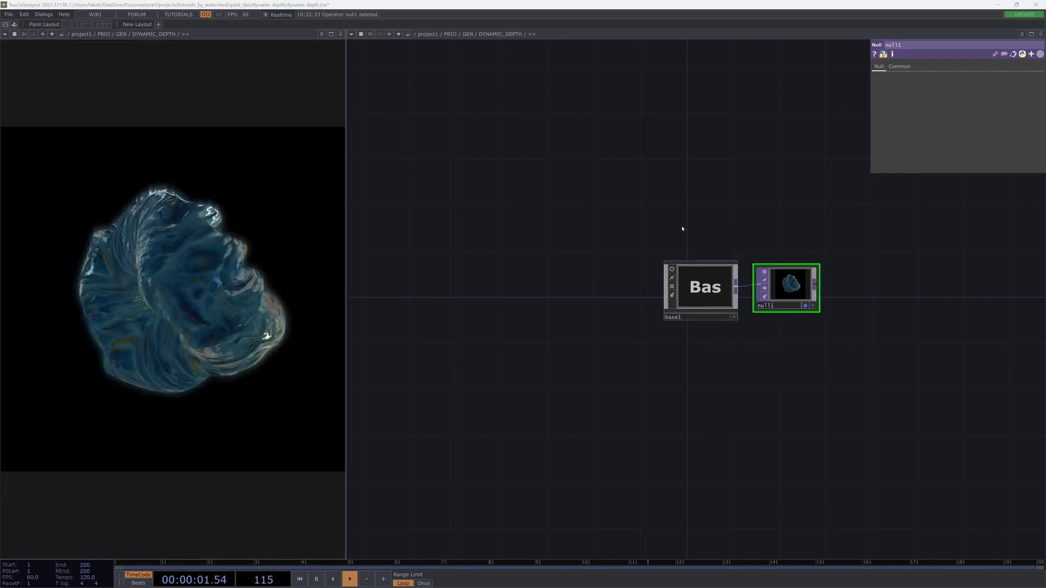
left_click(412, 290)
right_click(708, 285)
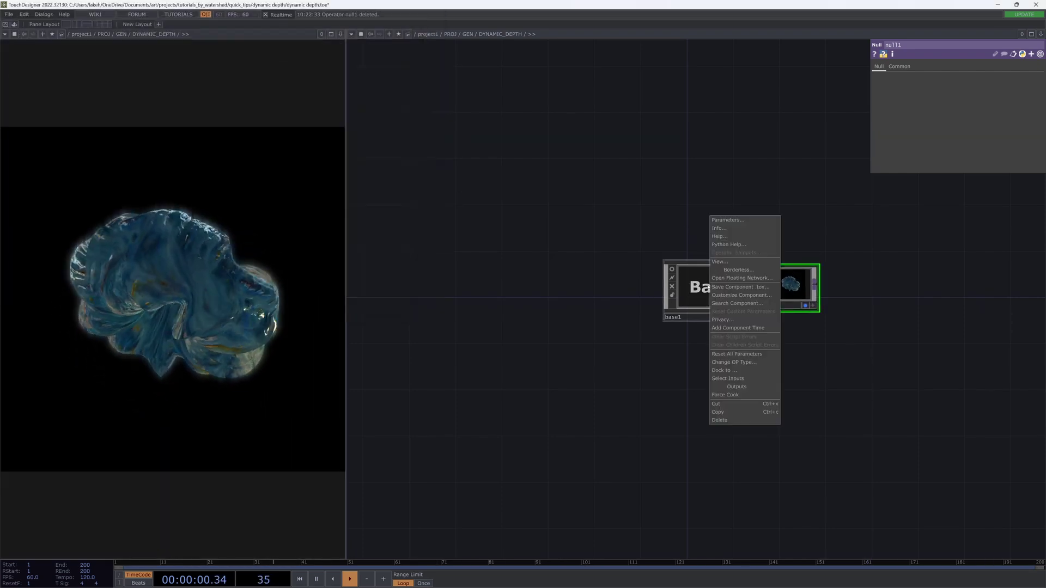
left_click(741, 295)
left_click_drag(704, 178, 453, 190)
left_click_drag(597, 395, 625, 409)
left_click(445, 238)
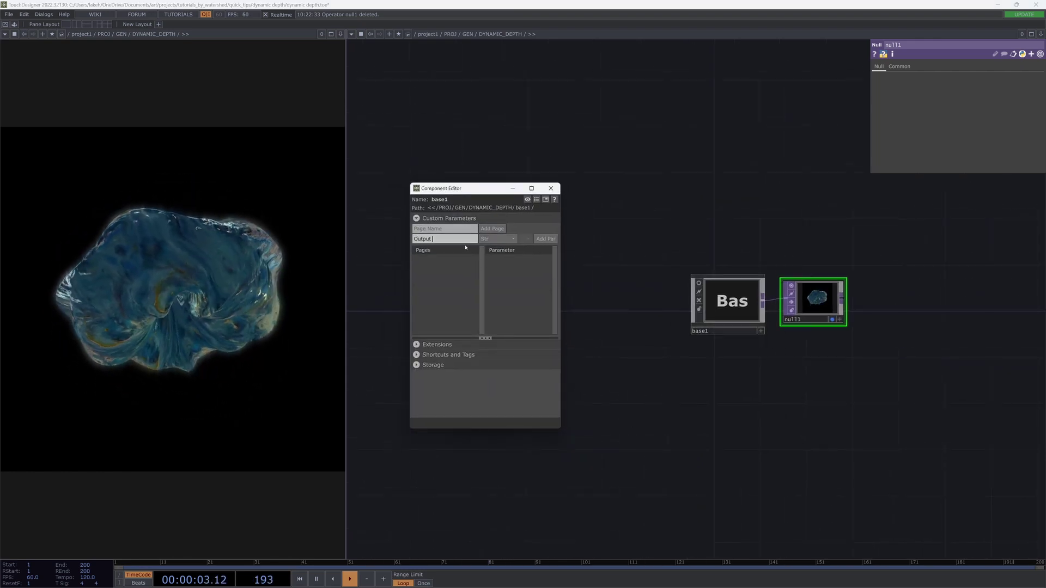
left_click(502, 238)
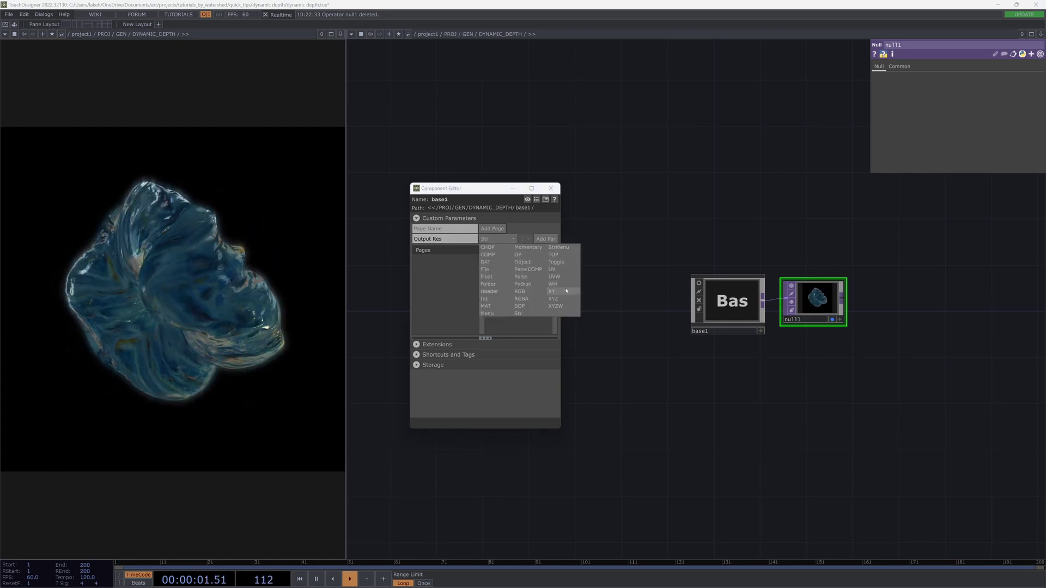
left_click(562, 291)
left_click(546, 238)
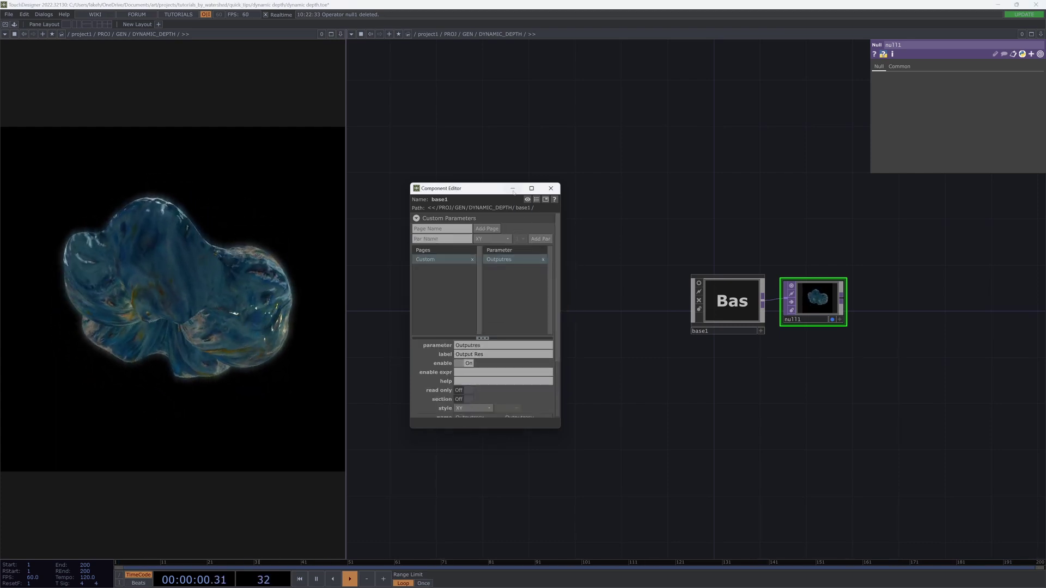
Step: Set the Output Res defaults to 1920 for X and 1080 for Y, keeping the X range minimum at 0
left_click_drag(507, 184, 498, 134)
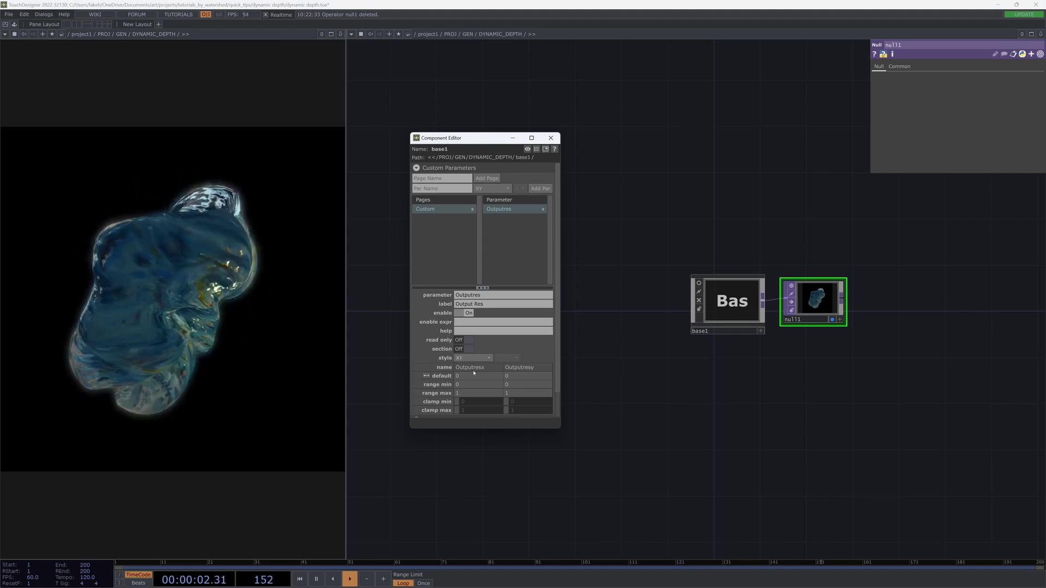
type("1920")
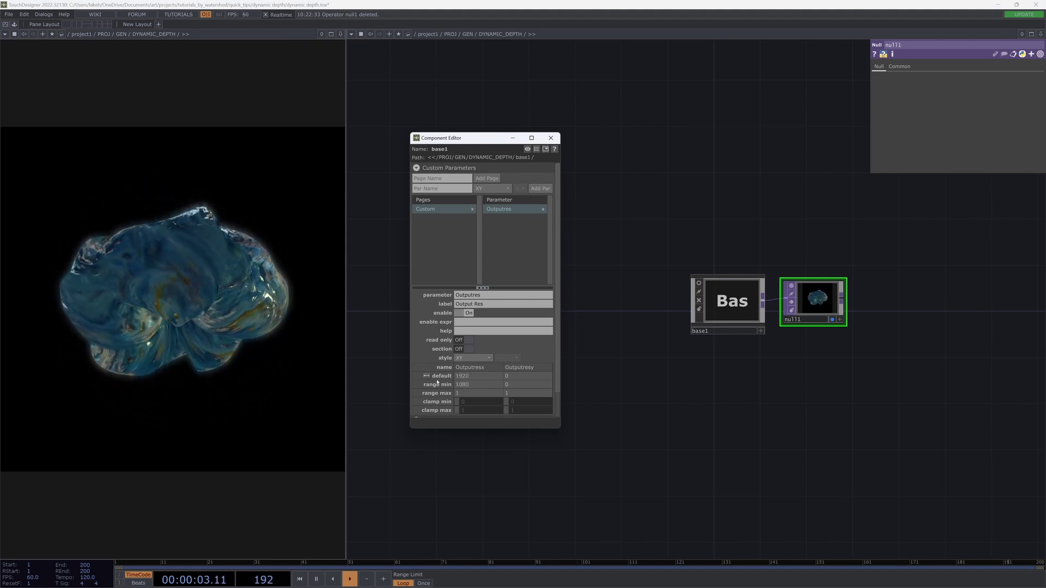
key("ctrl+a")
type("0")
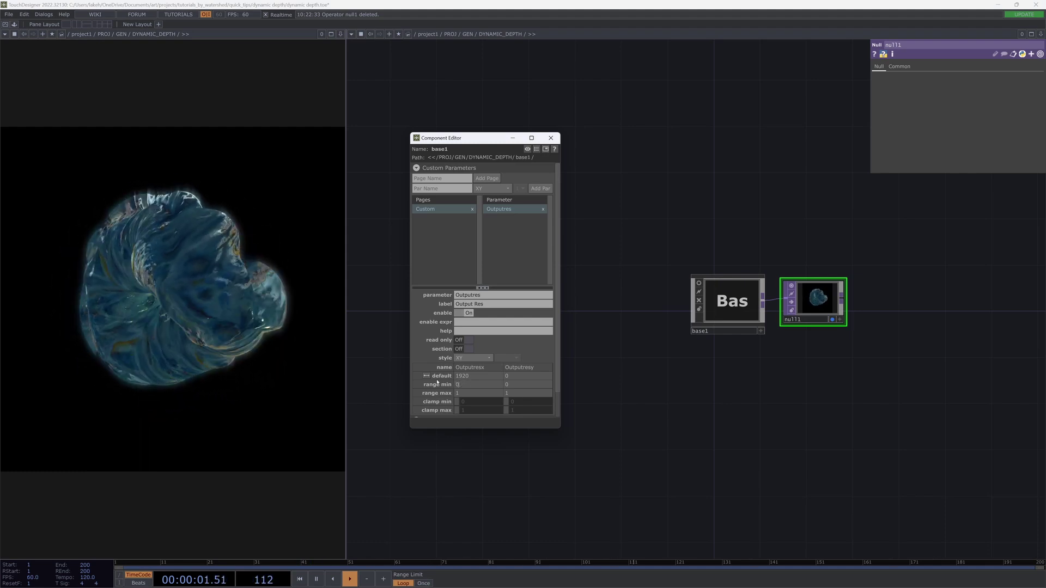
key("Tab")
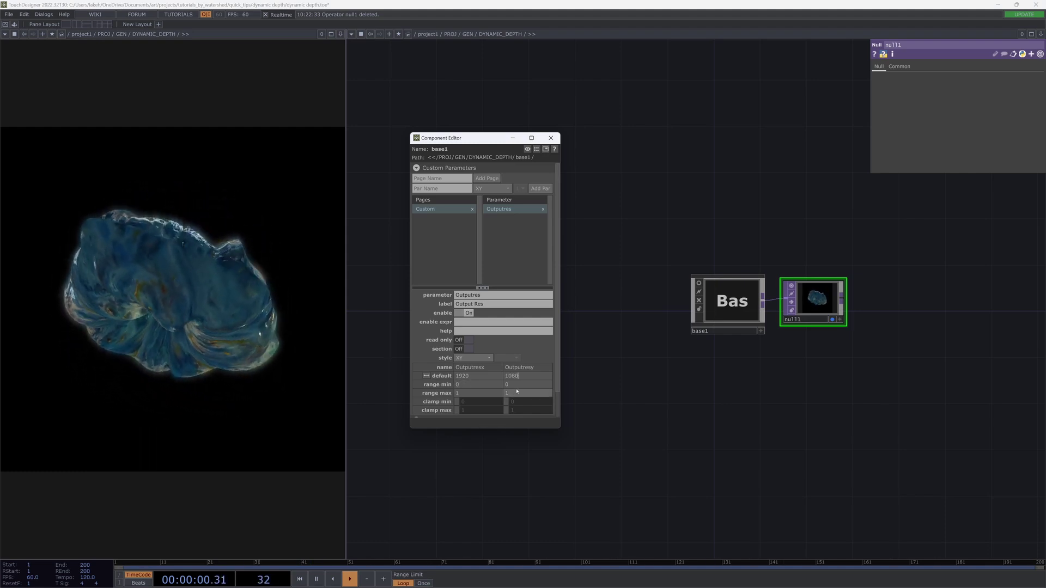
type("1080")
key("Return")
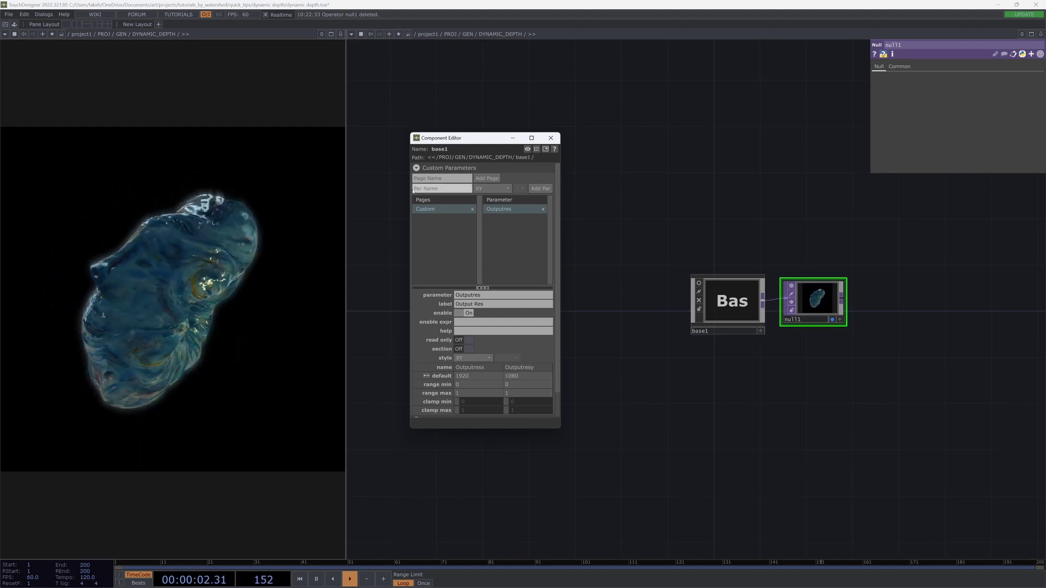
Step: Add a single-value Float custom parameter named Depth Near Adj to base1
left_click(431, 191)
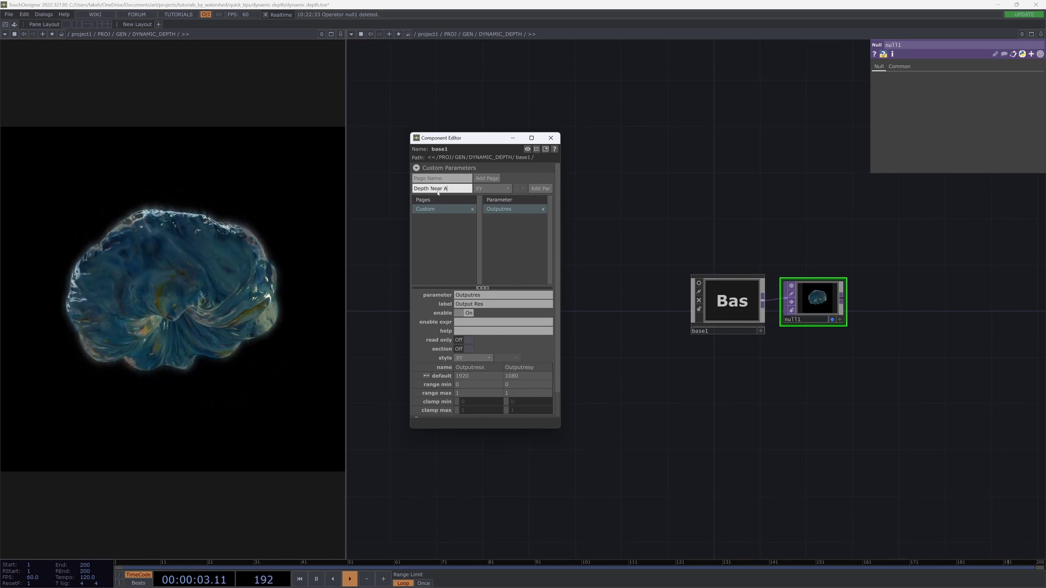
left_click(492, 189)
left_click(542, 198)
left_click(540, 189)
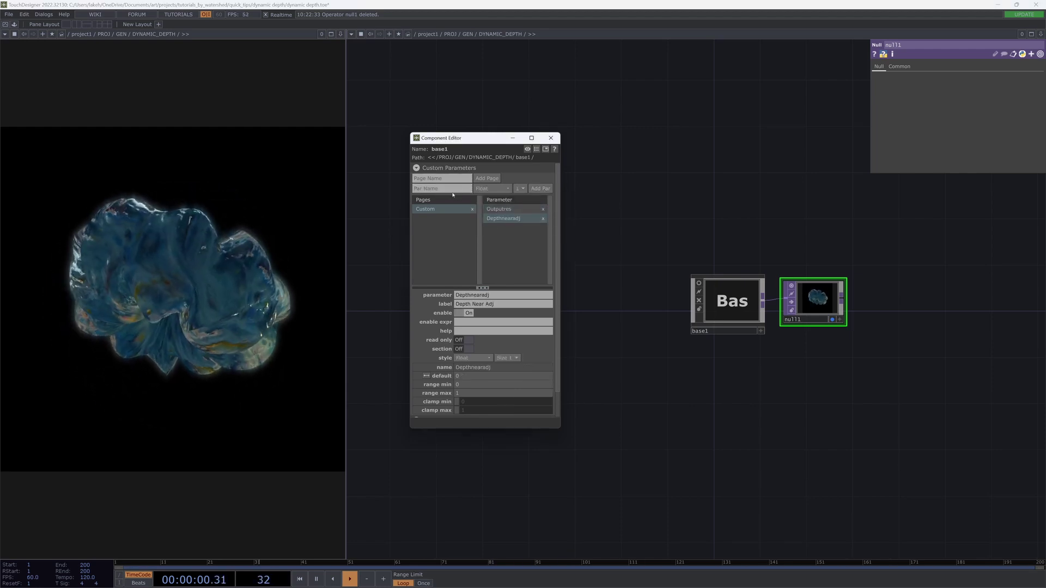
Step: Add two more single-value Float custom parameters to base1, named Depth Far Adjust and Depth Falloff
left_click(447, 189)
type("Depth Far Adjust")
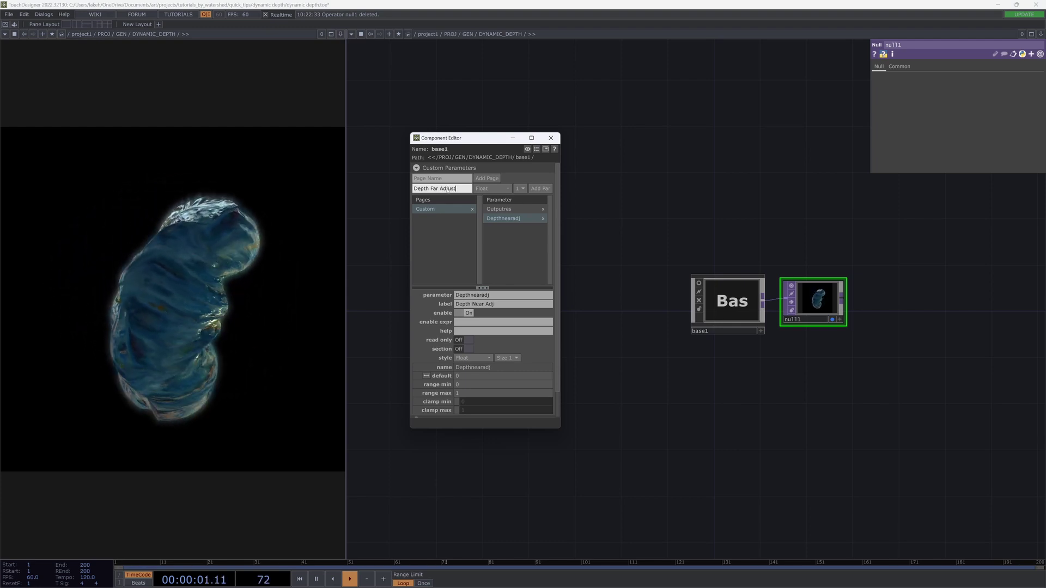
key("Return")
left_click(439, 191)
type("D")
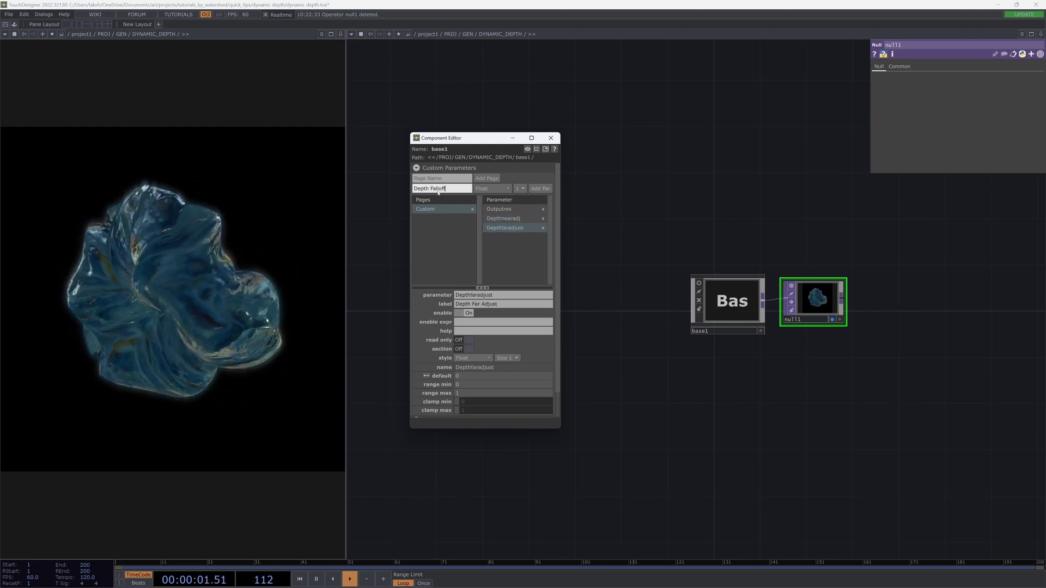
key("Return")
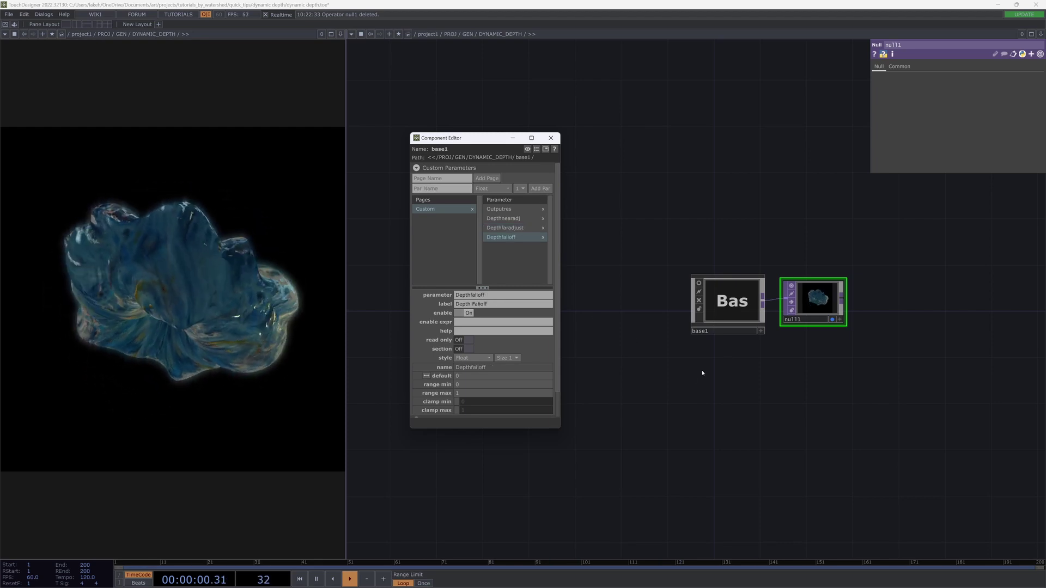
Step: Enter base1 and open the parent component's parameters in a floating window placed over the network
left_click(733, 312)
key("i")
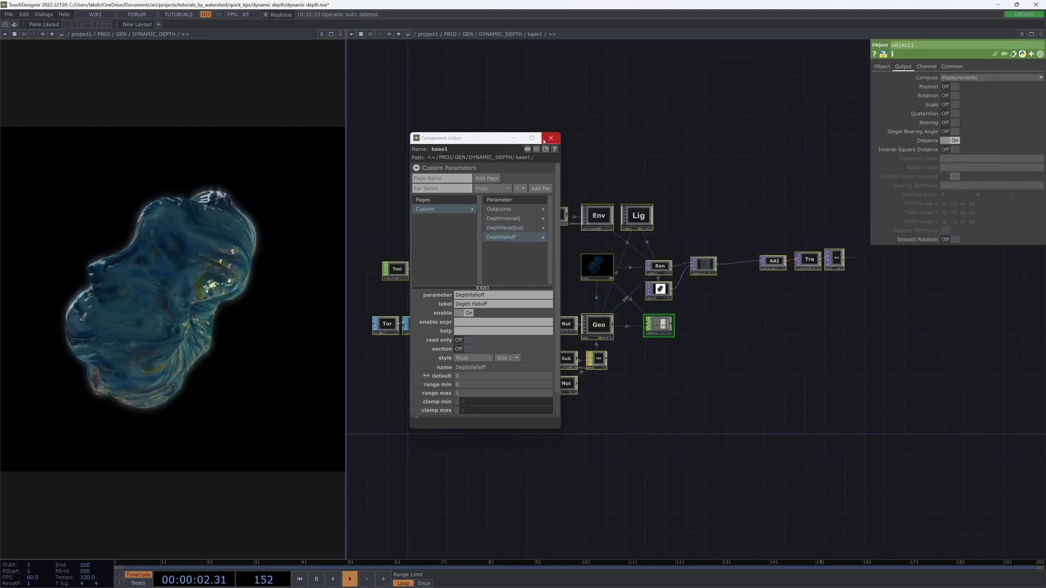
left_click_drag(716, 159, 840, 159)
right_click(645, 139)
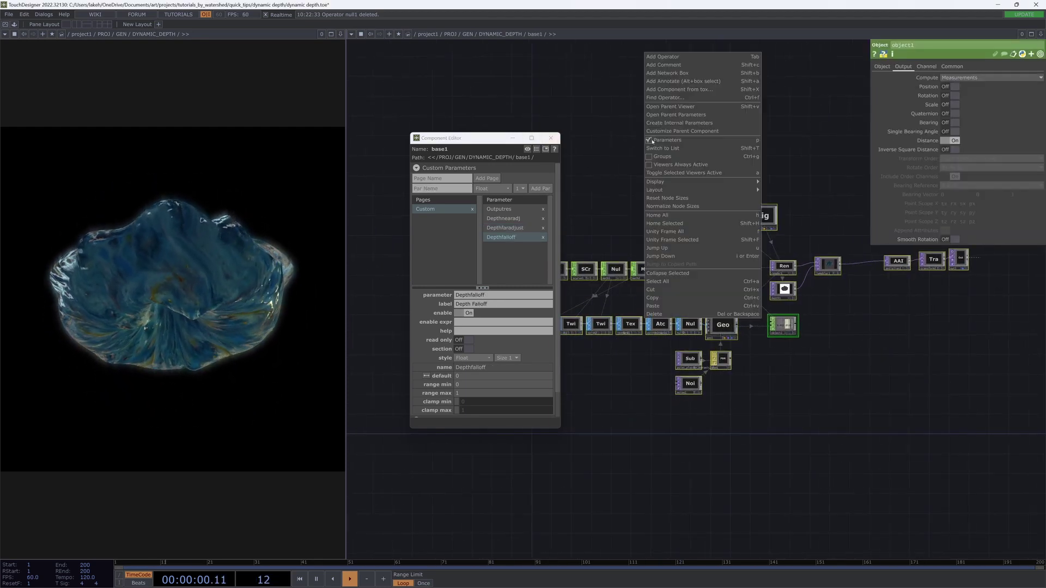
left_click(689, 118)
left_click_drag(671, 14, 430, 111)
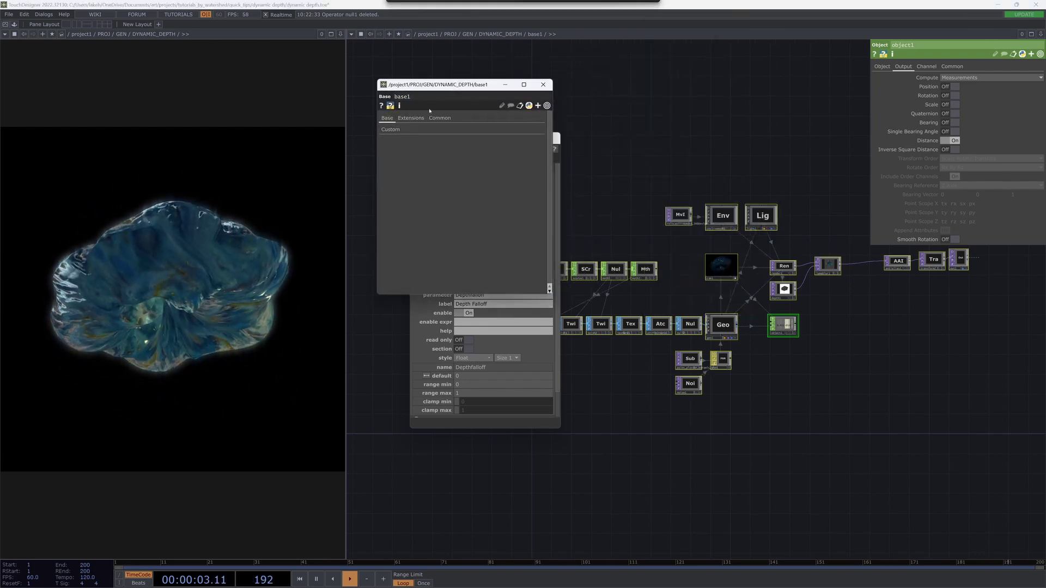
Step: Show depth1's parameters alongside base1's custom parameters
scroll(799, 282, "up", 6)
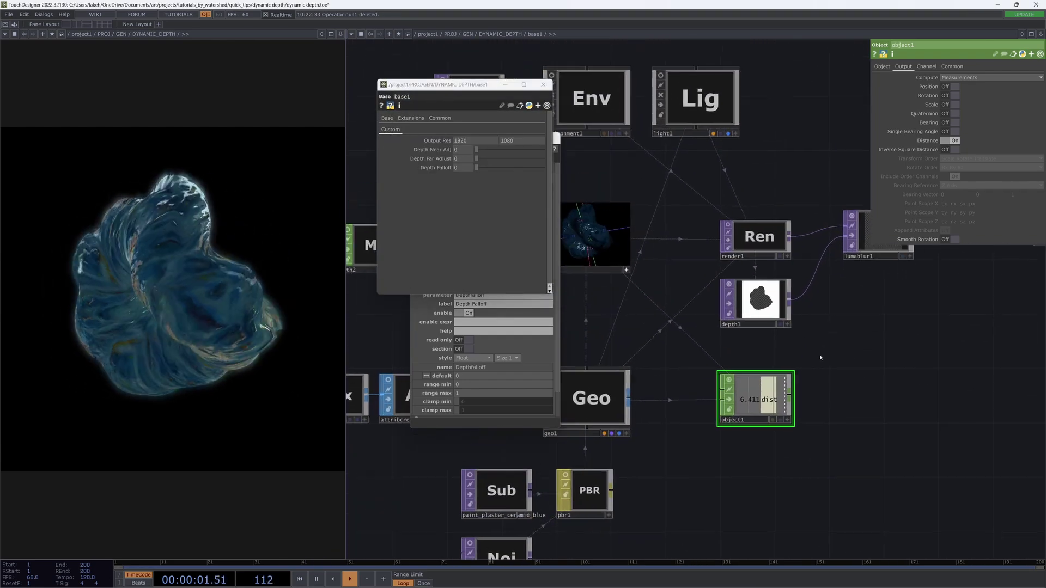
left_click(760, 301)
middle_click_drag(760, 300, 692, 328)
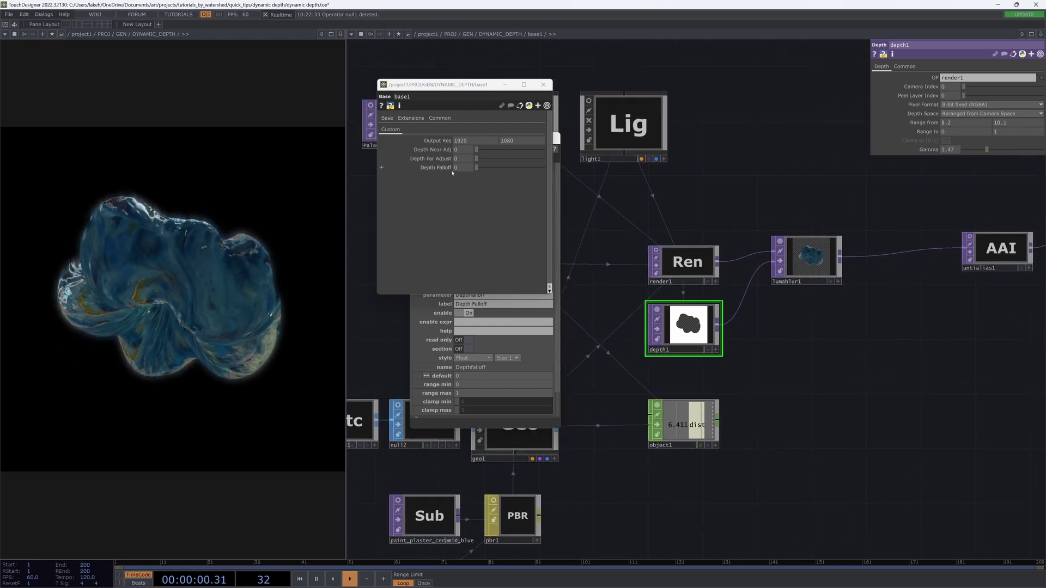
Step: Set Depth Falloff's default to 1 and try clamping its minimum and maximum, leaving both clamps off
left_click(483, 384)
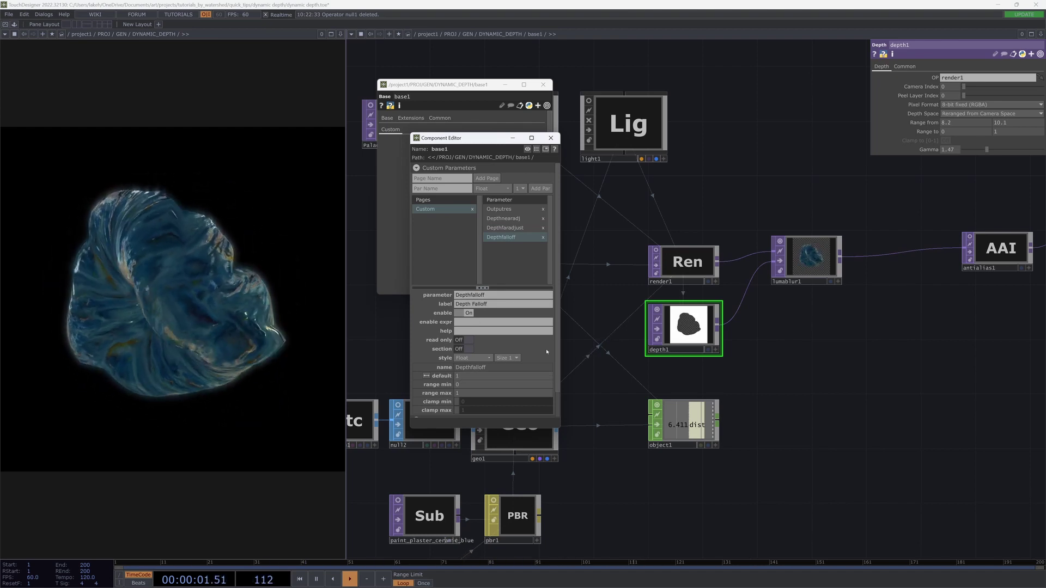
left_click(456, 401)
left_click(456, 410)
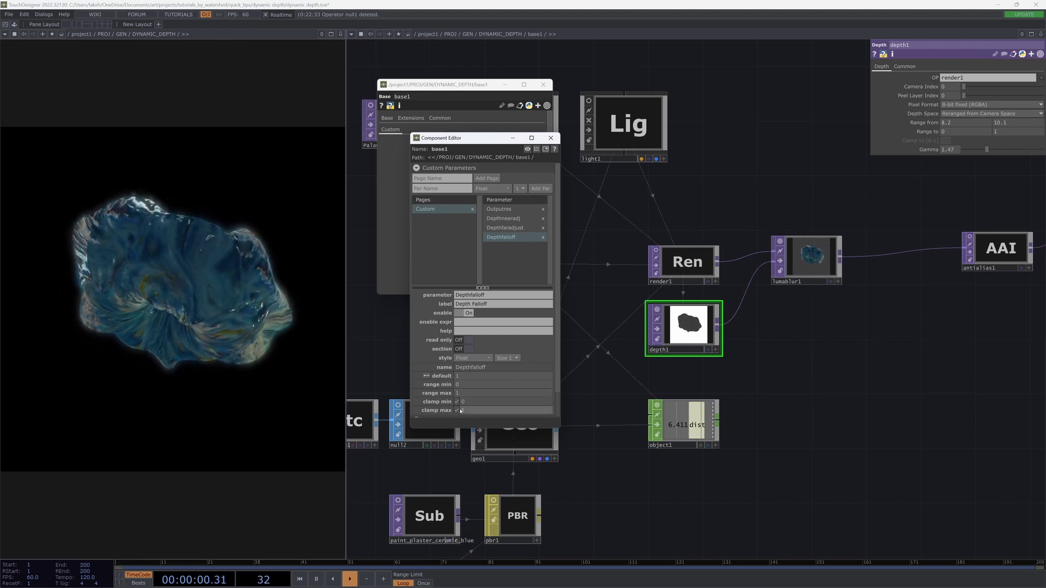
left_click(458, 411)
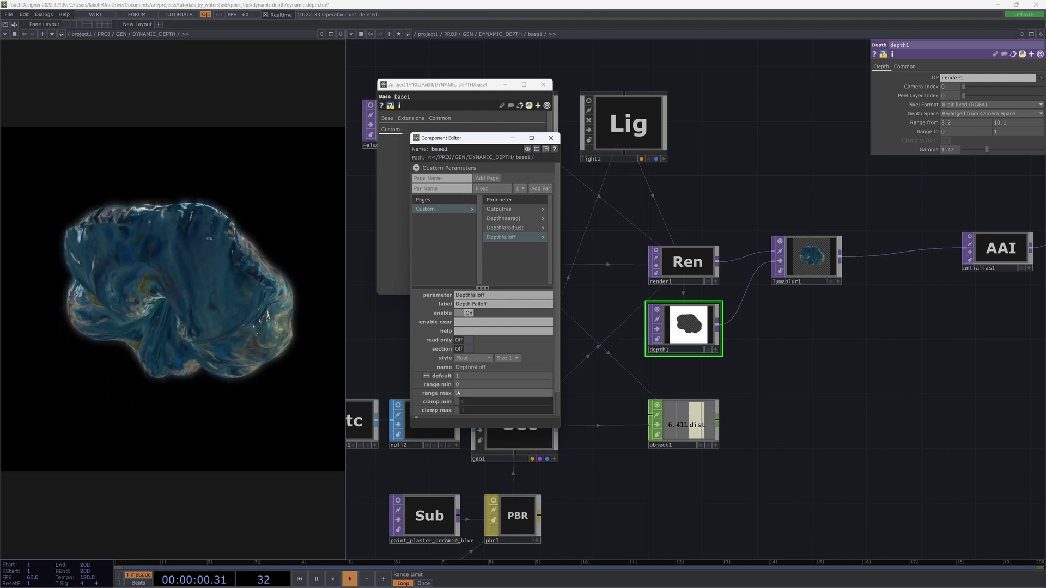
Step: Set Depth Falloff's range to a minimum of 1 and a maximum of 2, and review the near and far adjust parameters
type("1")
key("Return")
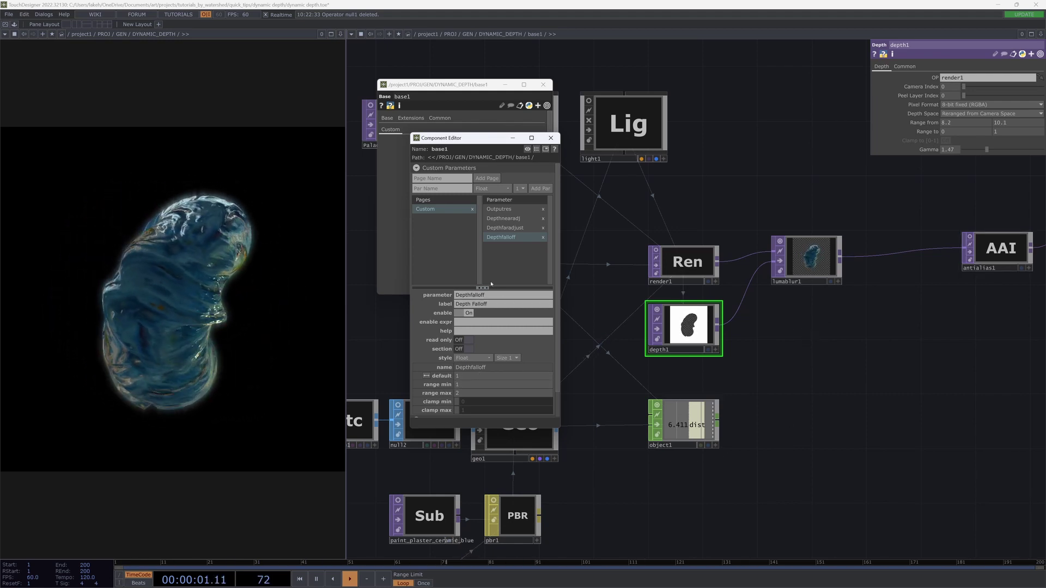
left_click(503, 218)
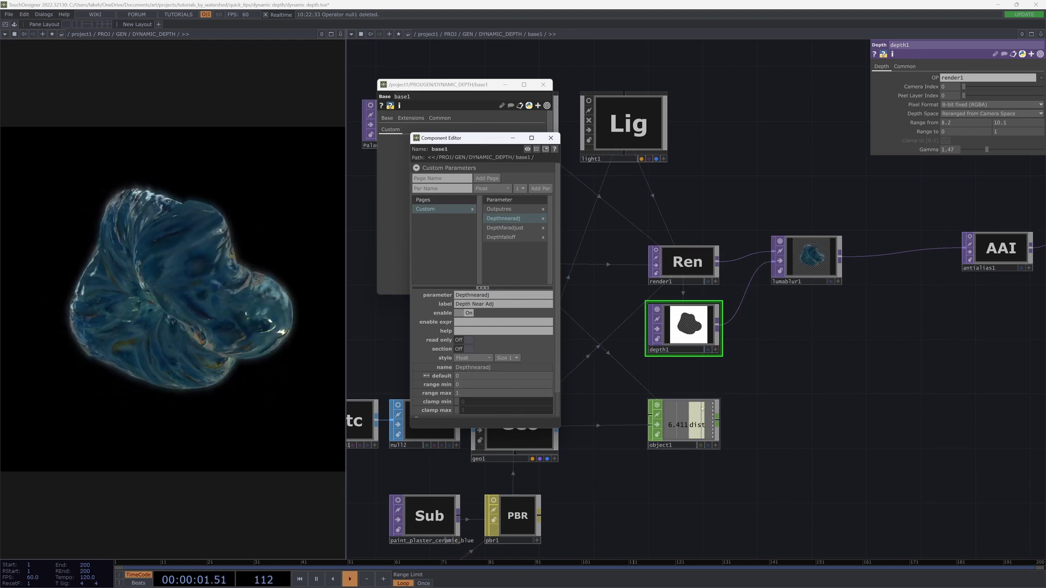
left_click(505, 227)
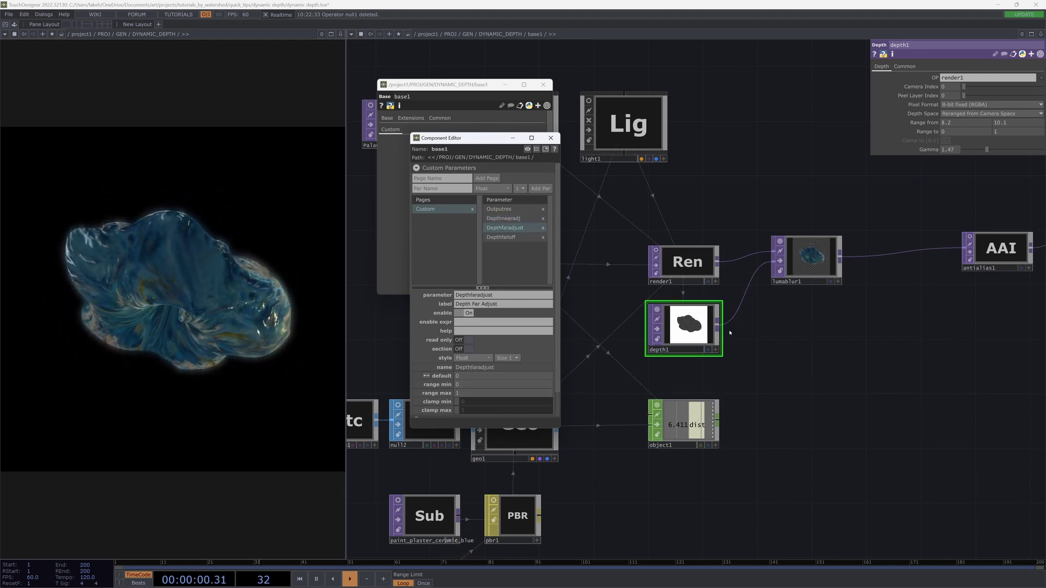
Step: Rename the object1 operator as cam_to_geo
left_click_drag(802, 428, 751, 405)
left_click(669, 439)
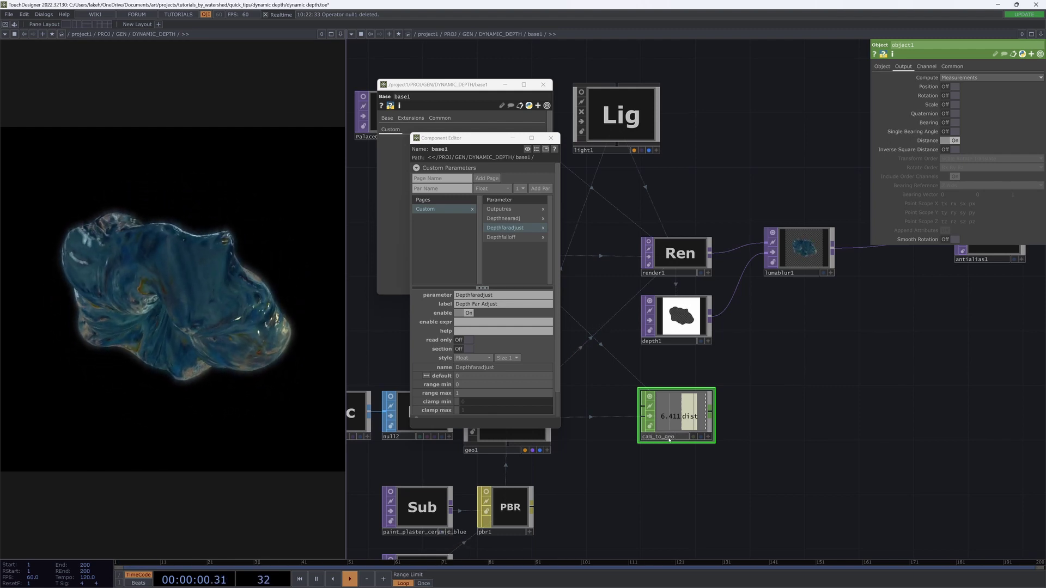
left_click(779, 426)
Step: Reference cam_to_geo's dist channel in both Range From values of depth1
left_click(679, 326)
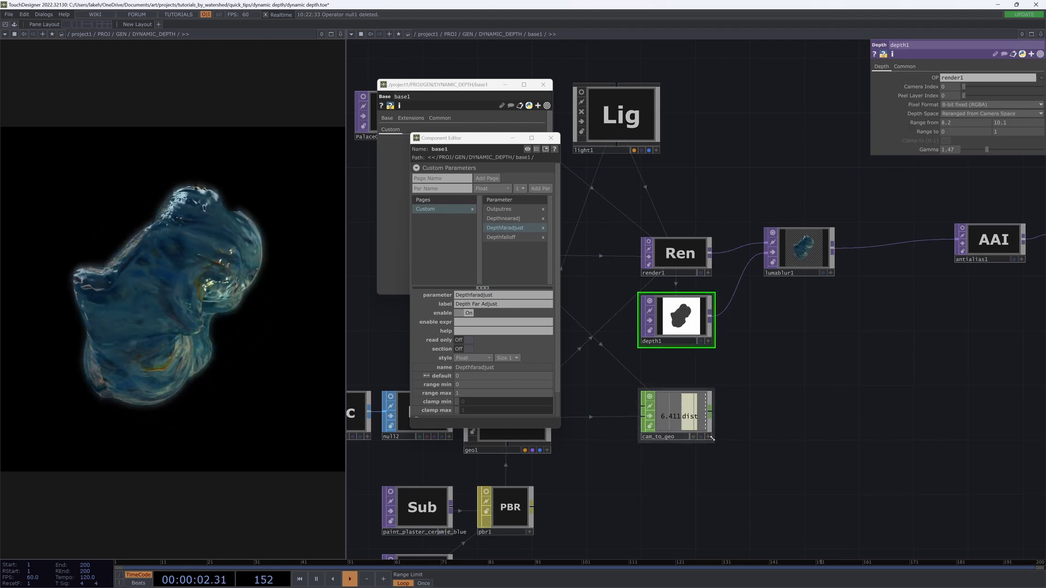
left_click(708, 437)
left_click_drag(685, 417, 960, 122)
left_click(961, 124)
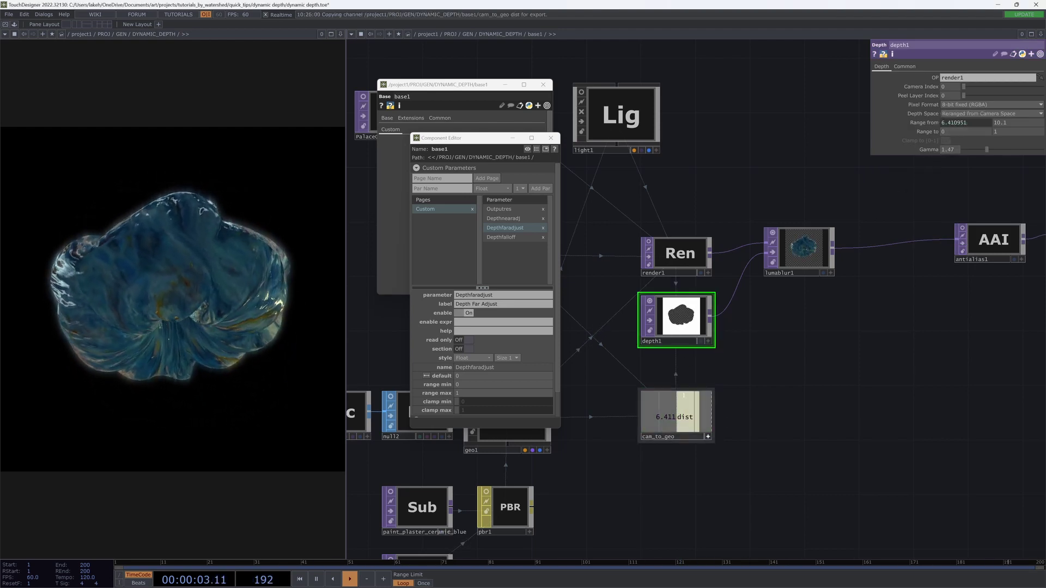
left_click_drag(686, 417, 1008, 122)
left_click(1011, 125)
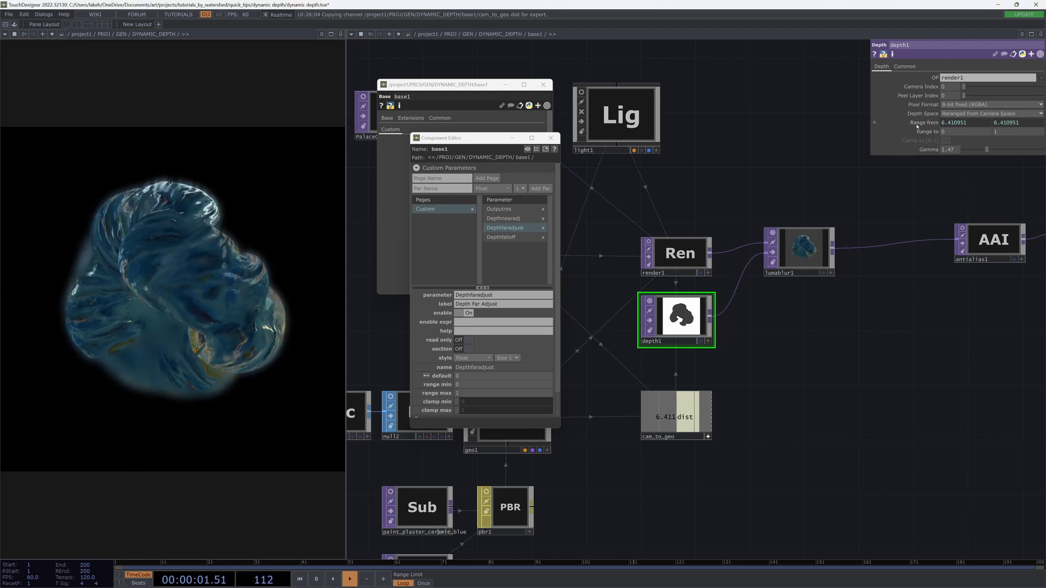
Step: Expand depth1's Range From expressions and set rangefrom1 to op('cam_to_geo')['dist'] - parent().par.Depthnearadj.eval()
left_click(921, 124)
left_click_drag(871, 112, 663, 168)
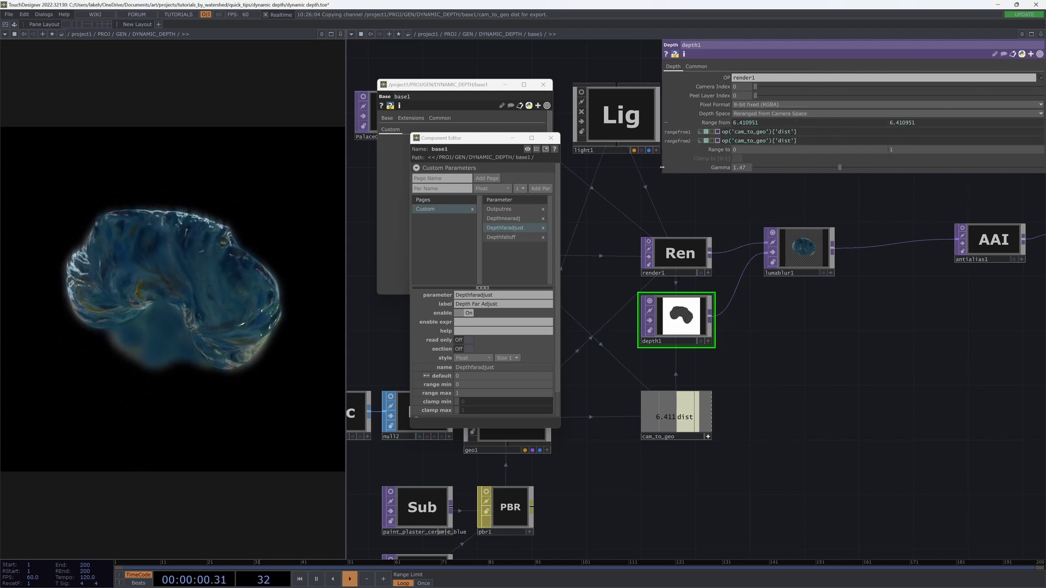
left_click(832, 133)
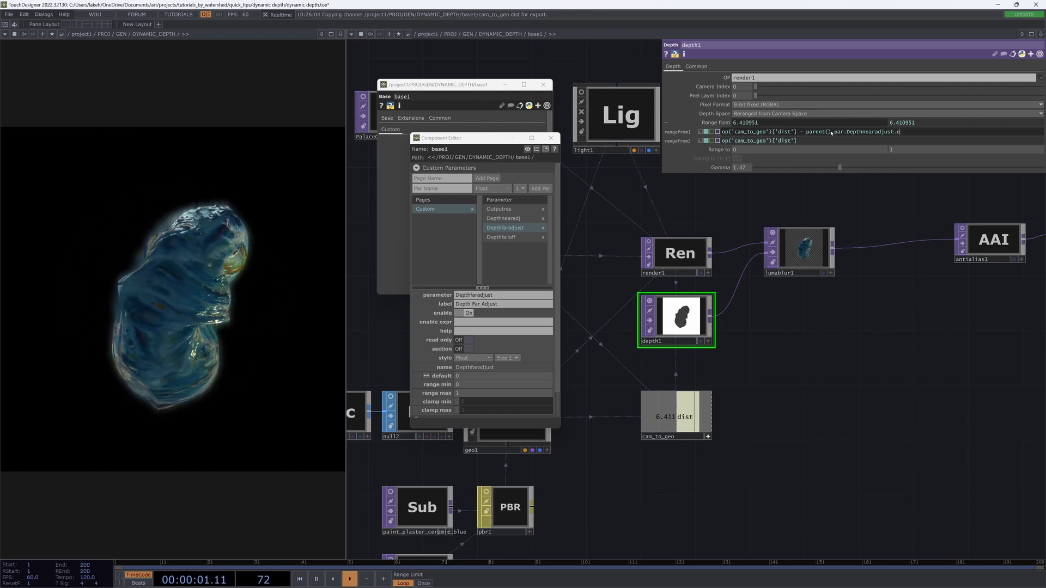
type("()")
key("Return")
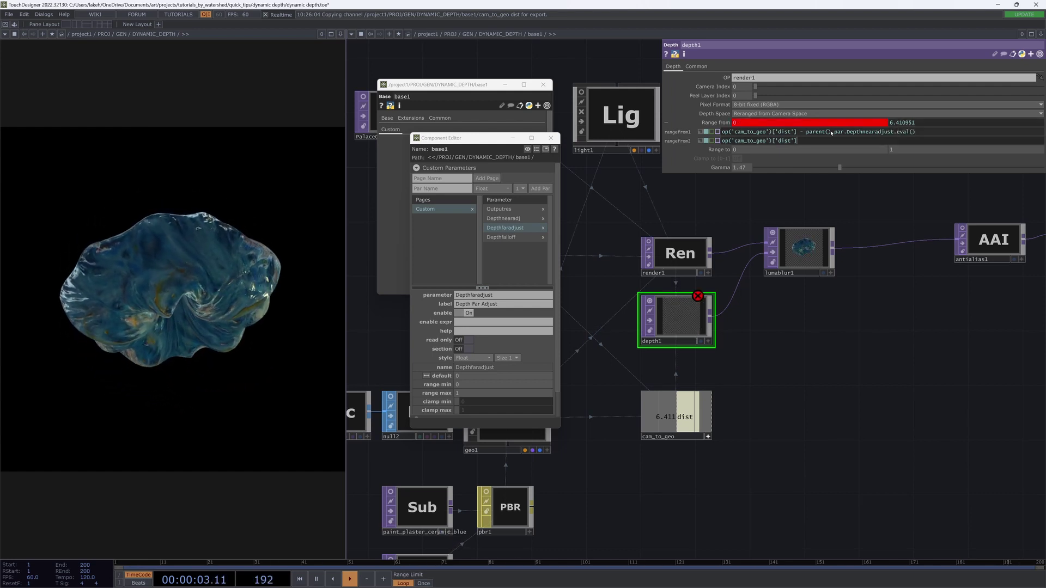
left_click(832, 132)
left_click(493, 218)
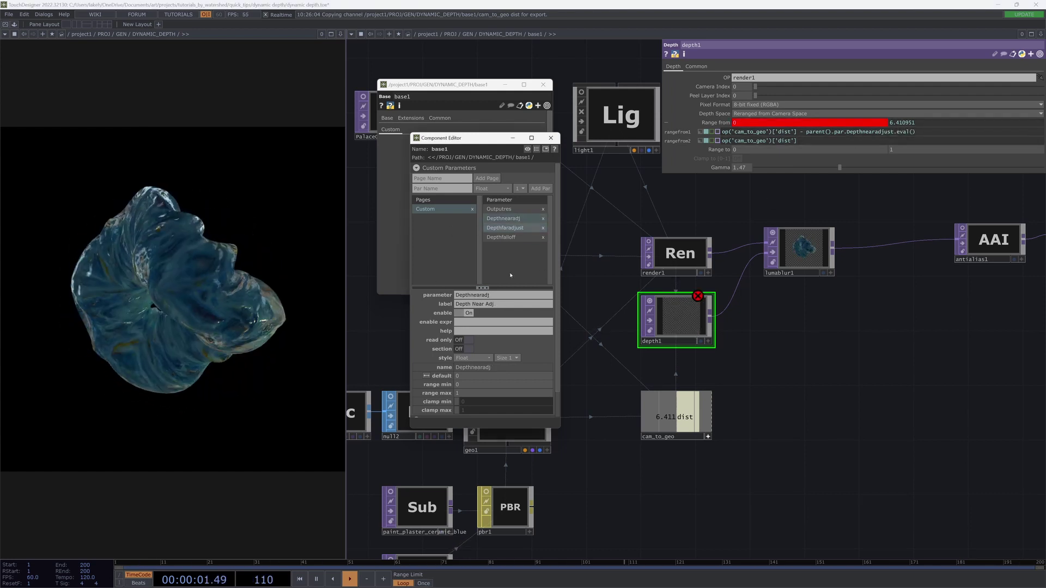
left_click(893, 133)
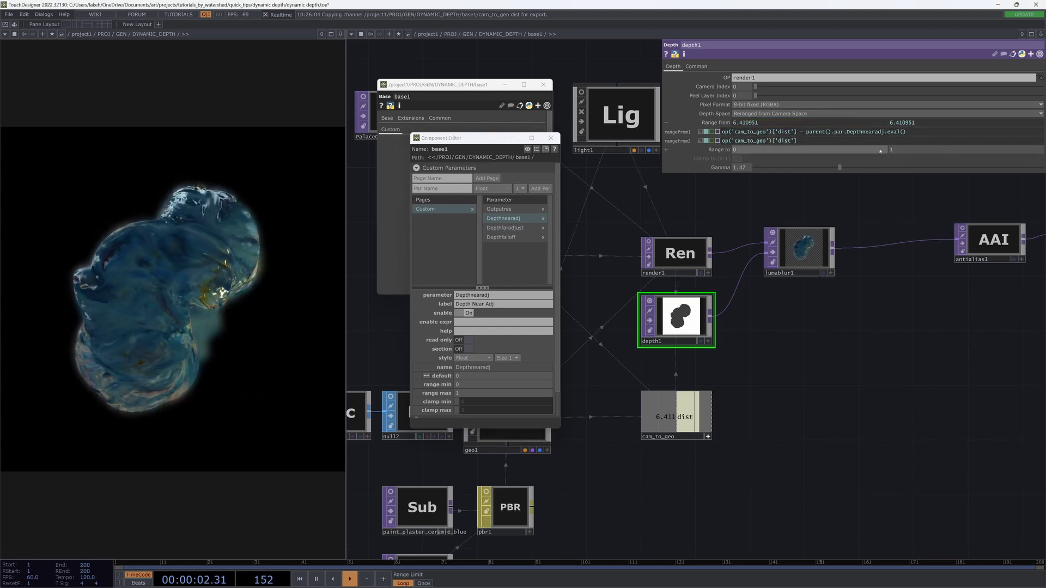
Step: Set the Depth Near Adj custom parameter's default to 1 and its range maximum to 3
left_click(472, 378)
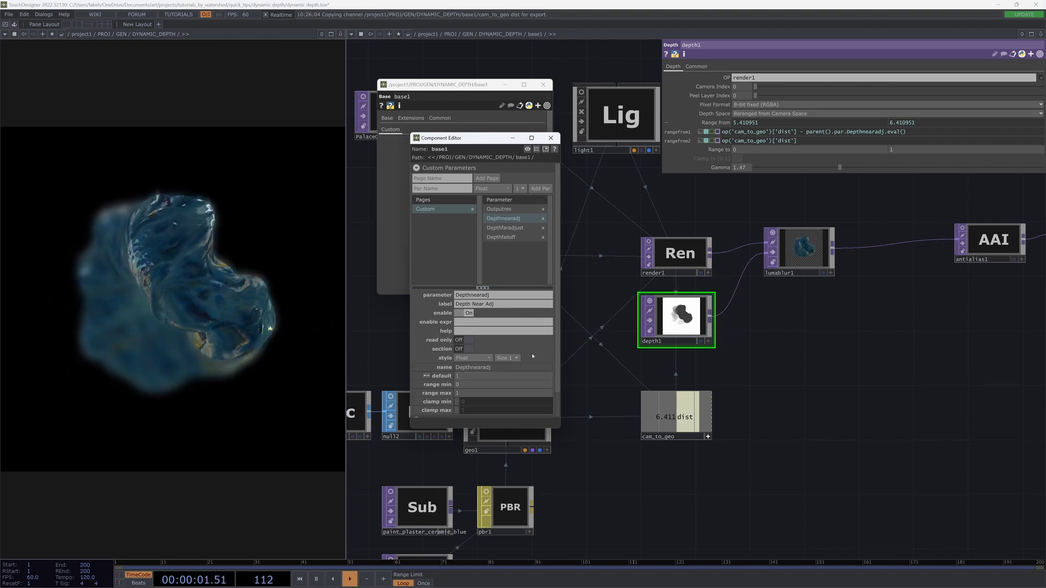
left_click(458, 395)
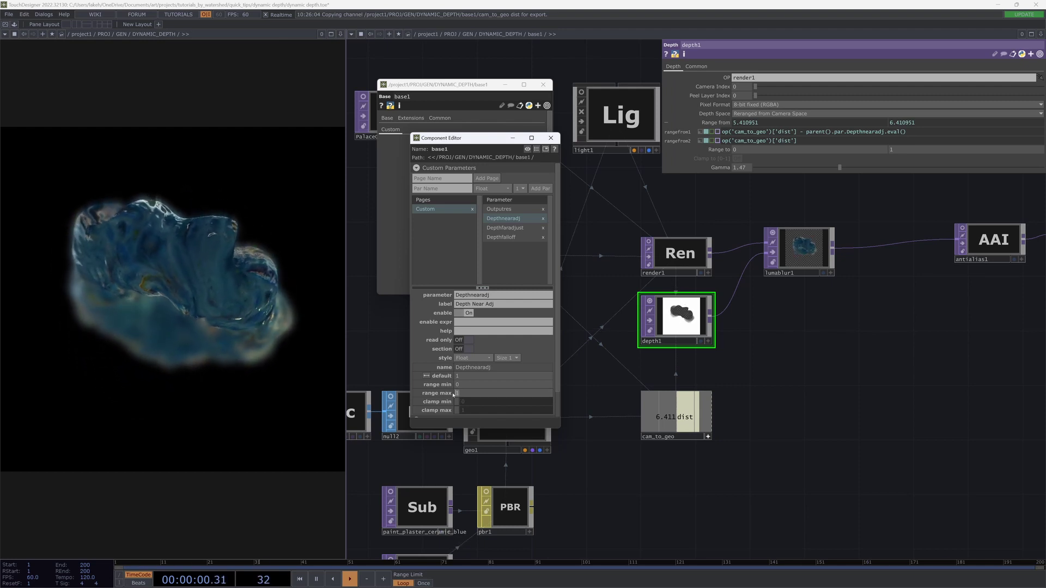
type("3")
key("Return")
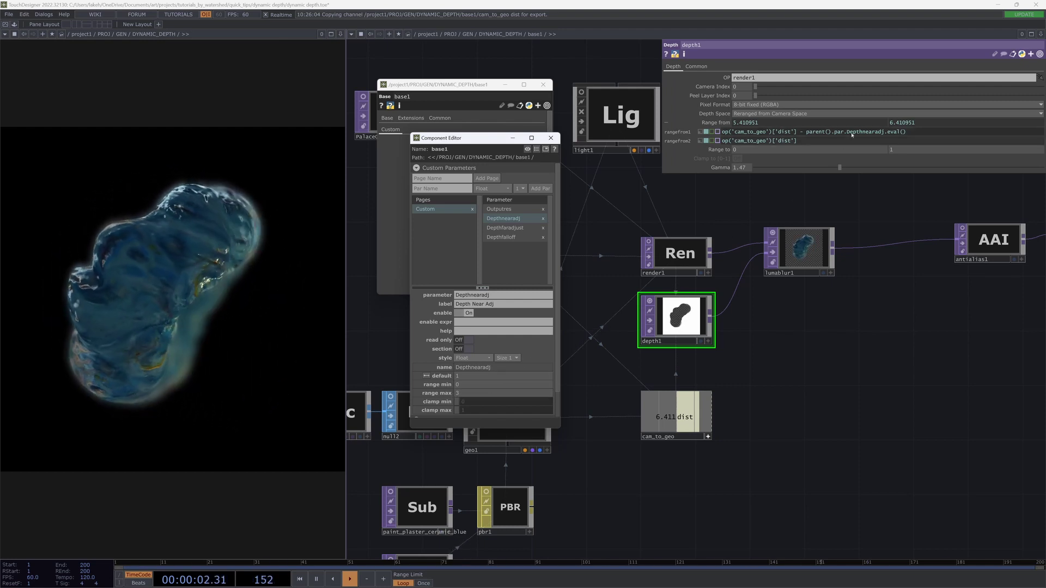
Step: Show the Depth Far Adjust parameter's definition in the Component Editor to read its parameter name
left_click_drag(800, 132, 897, 133)
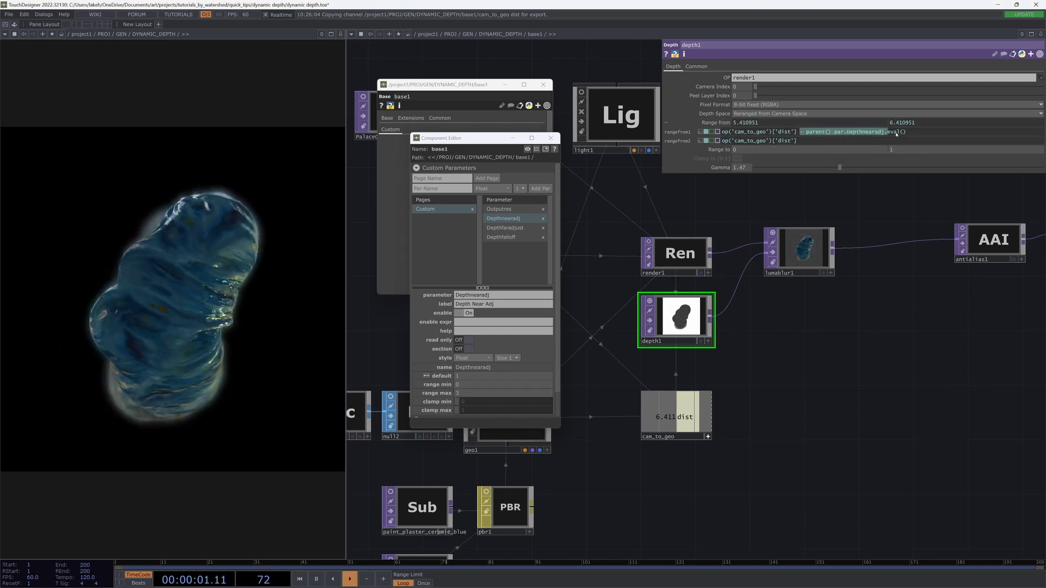
left_click(855, 144)
left_click(505, 228)
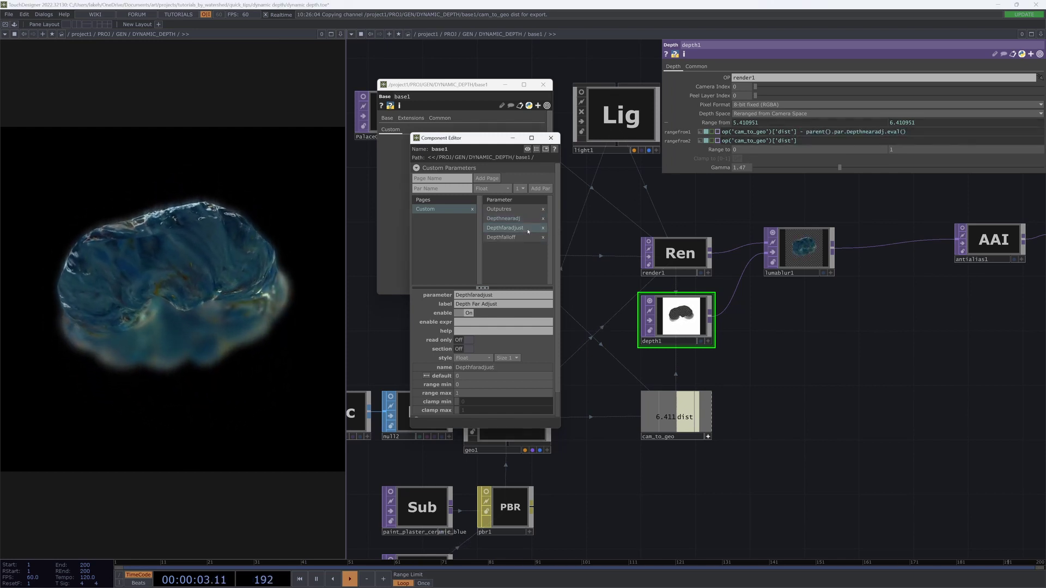
left_click(819, 139)
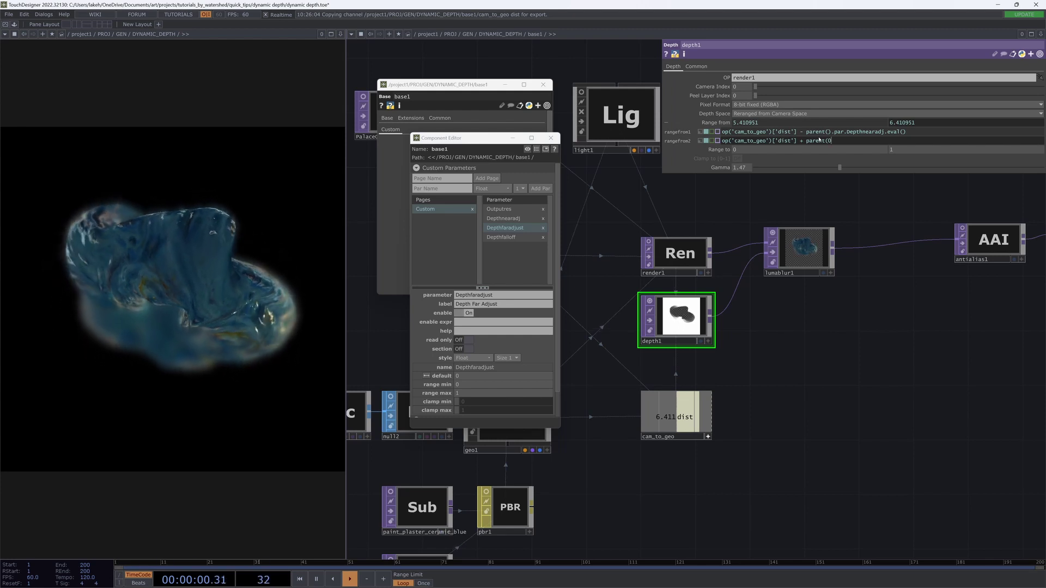
type("Depthfaradjust")
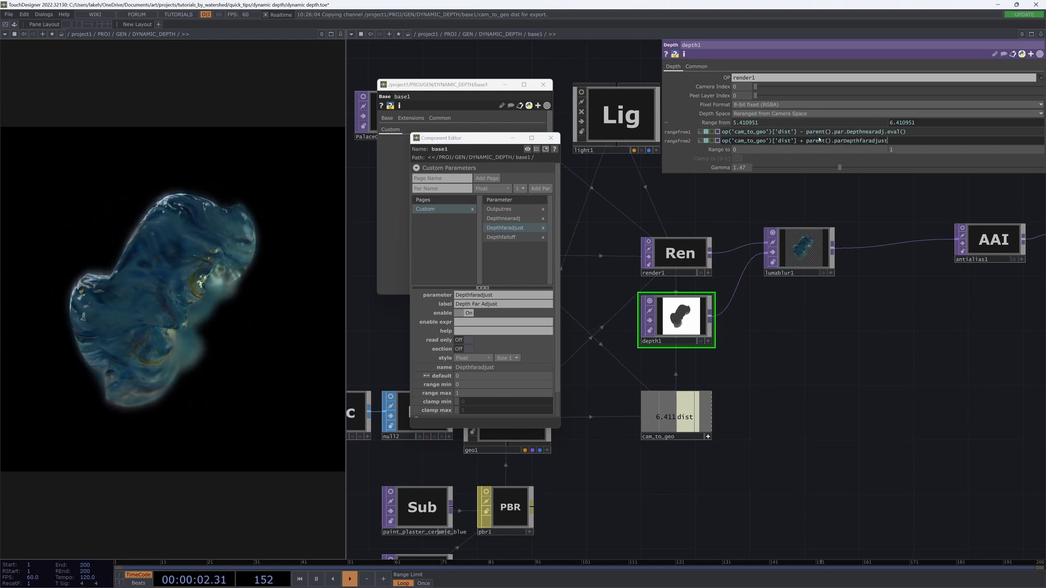
key("ctrl+z")
type(".")
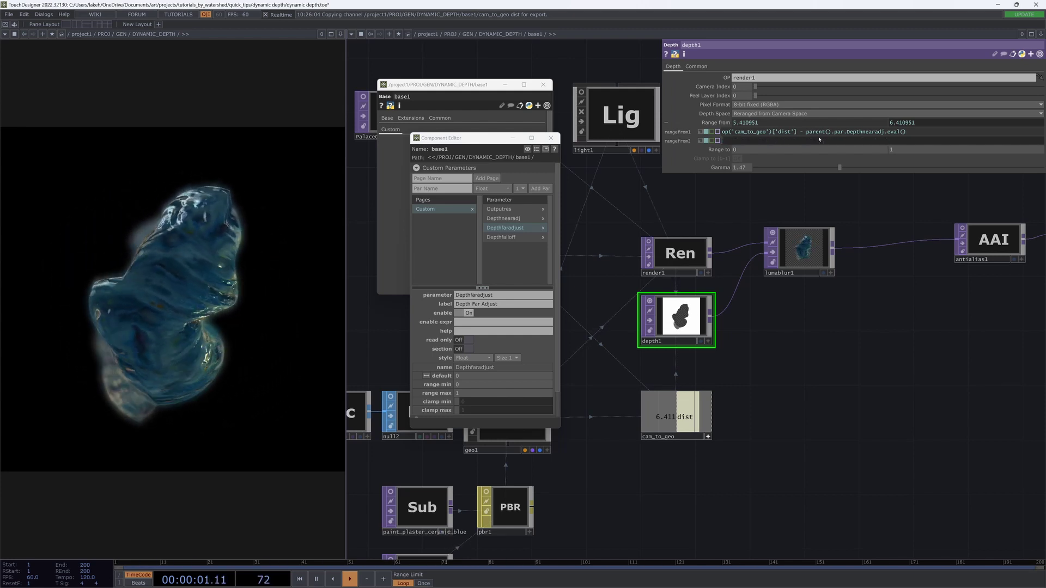
Step: Set depth1's rangefrom2 expression to op('cam_to_geo')['dist'] + parent().par.Depthfaradj.eval()
type("op('cam_to_geo')['dist'] - parent().par.Depthnearadj.eval()")
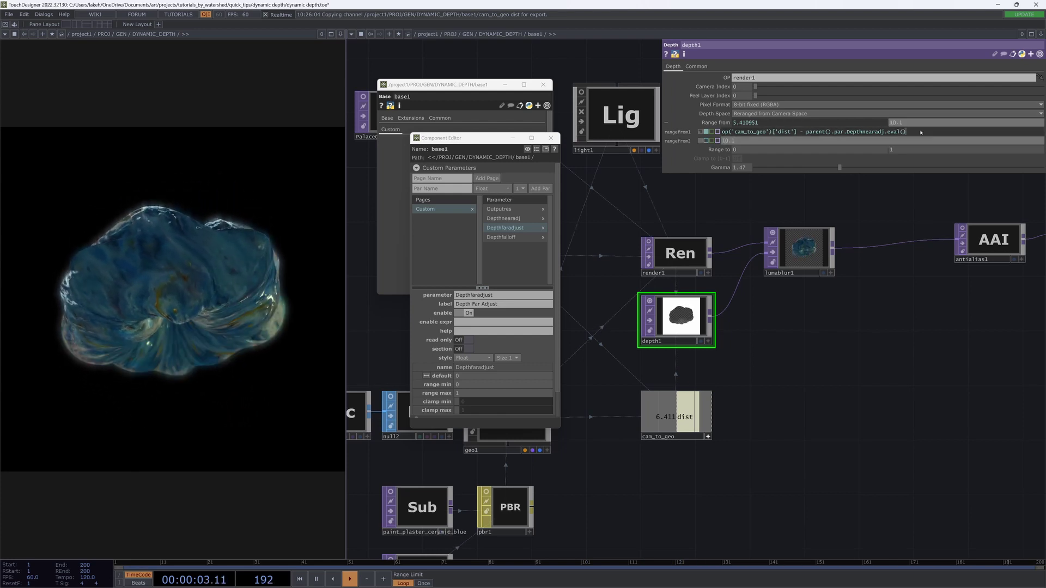
key("Return")
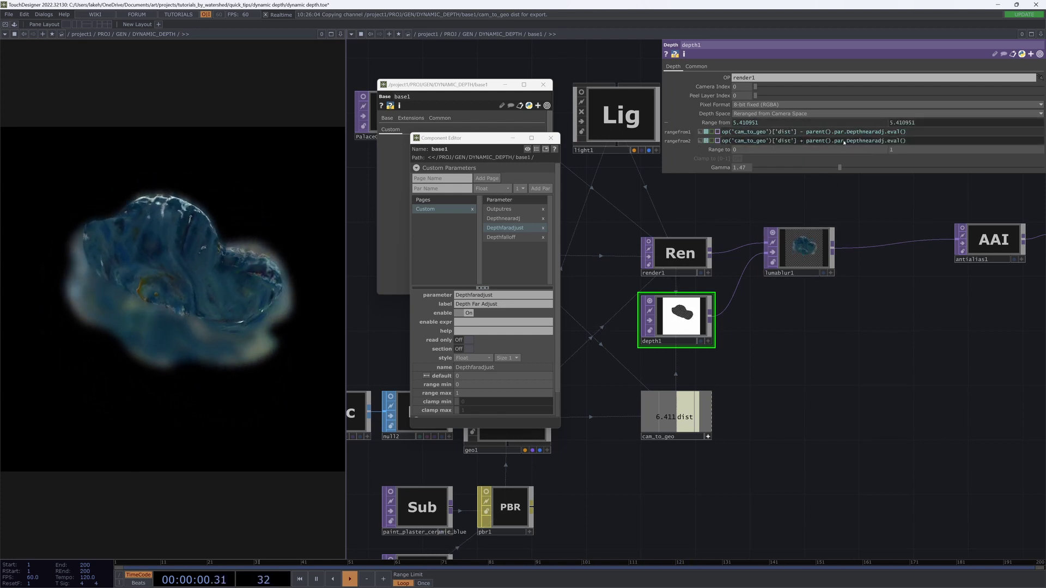
type("fa")
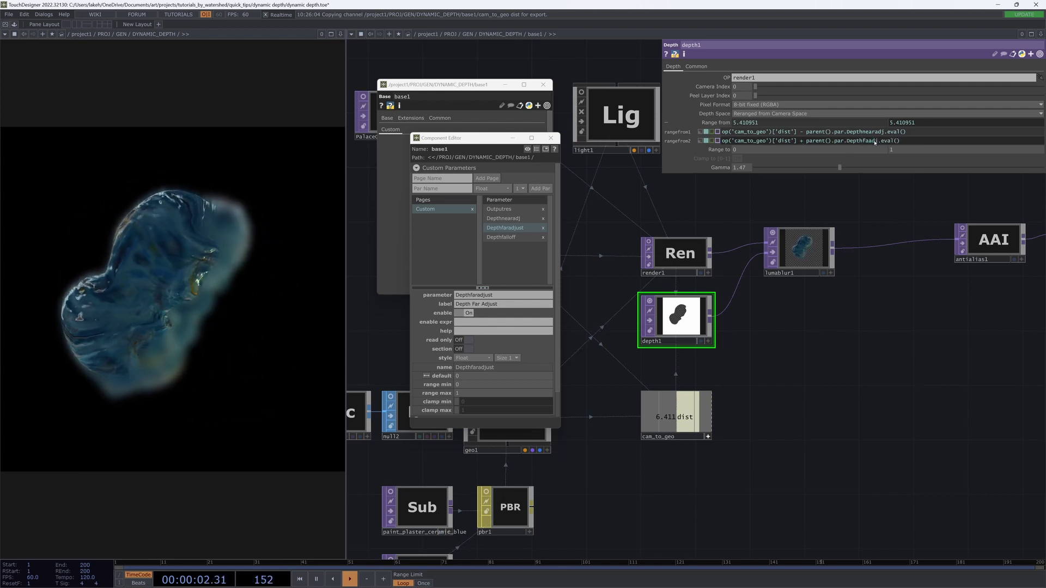
key("Return")
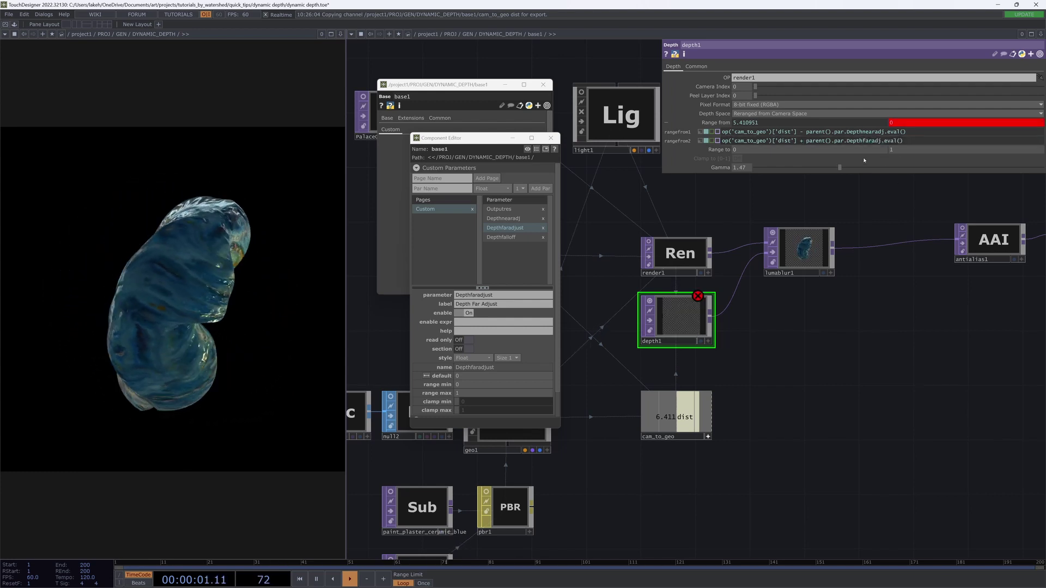
Step: Rename the Depth Far Adjust parameter as Depthfaradj, set its default to 1, and close the Component Editor and floating parameter windows
left_click(507, 295)
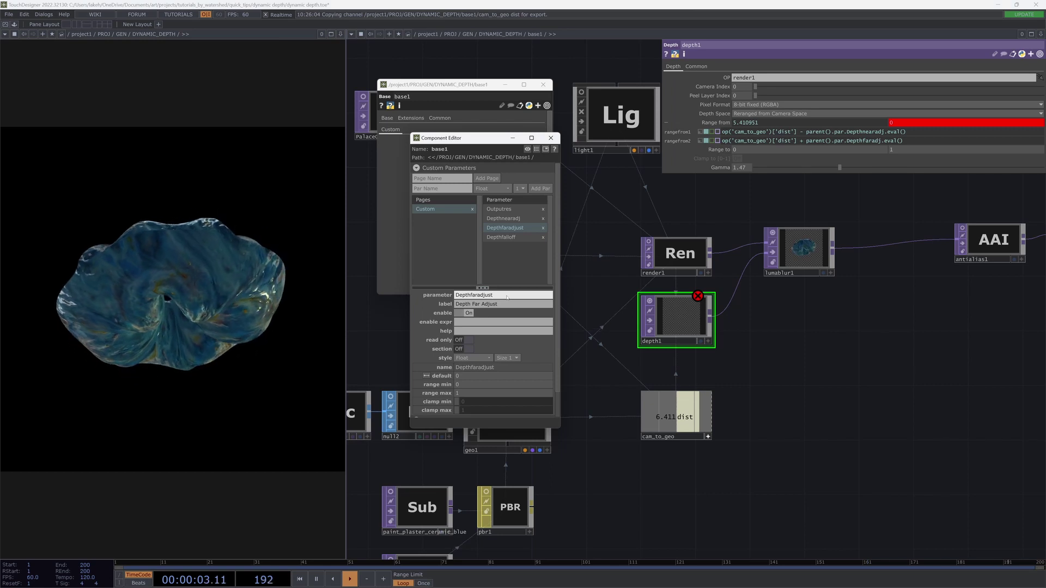
key("BackSpace")
key("BackSpace")
key("BackSpace")
key("Return")
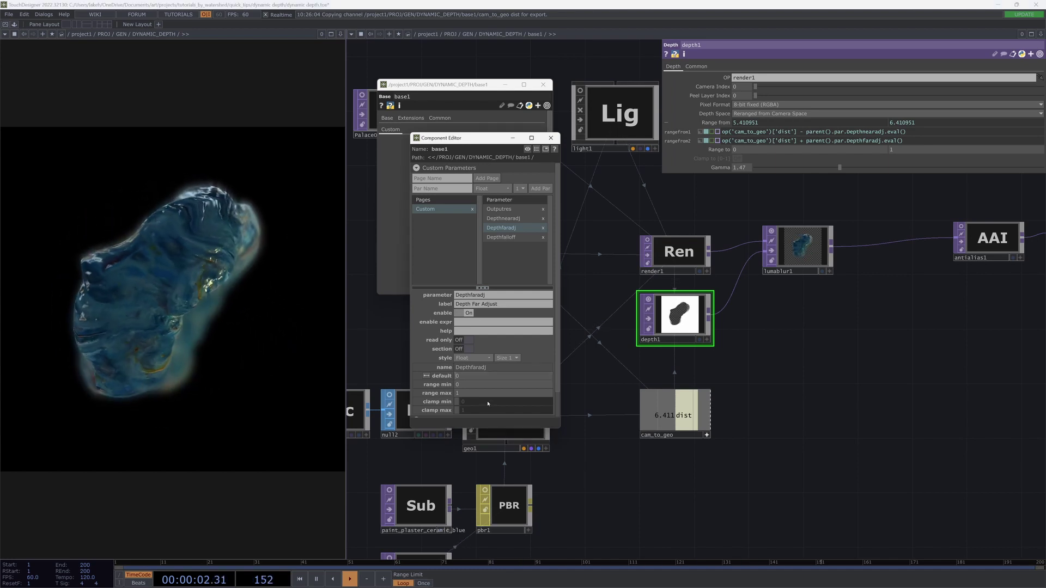
key("BackSpace")
left_click(600, 490)
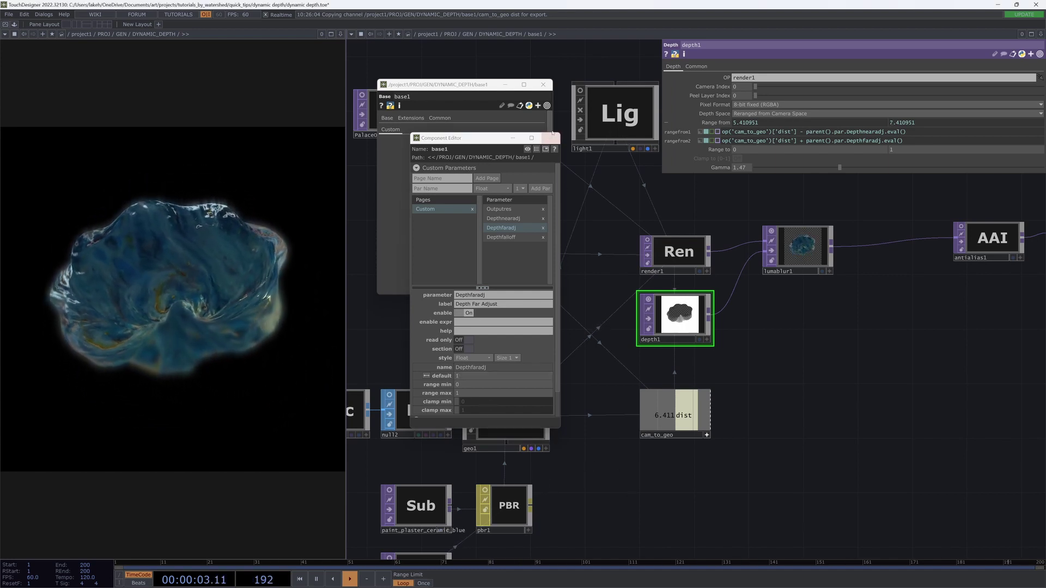
left_click(552, 138)
left_click(543, 84)
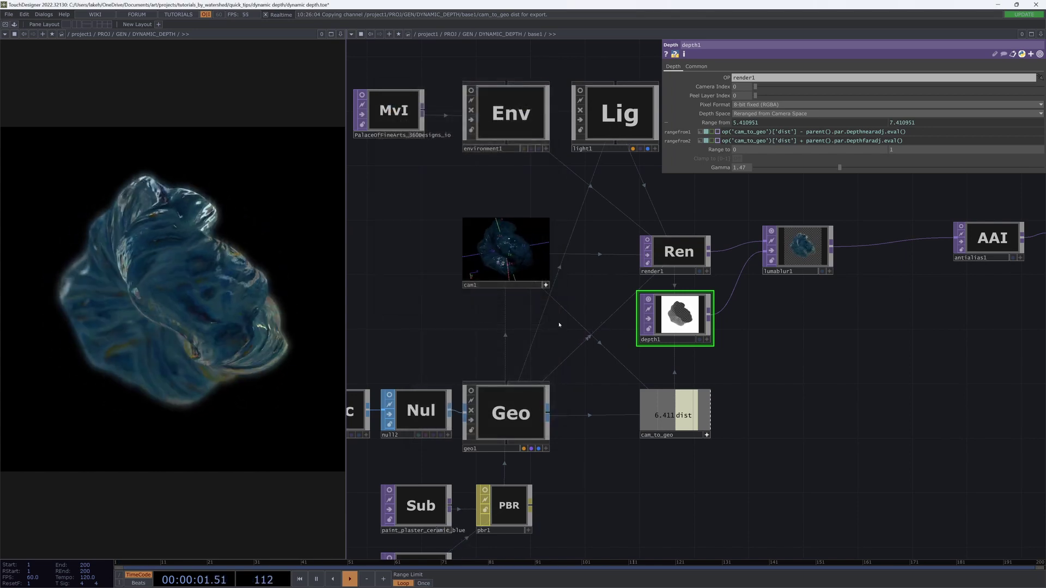
Step: Move cam1's view away from and back toward the geometry, examining how depth1's depth map responds at each distance
scroll(689, 327, "up", 5)
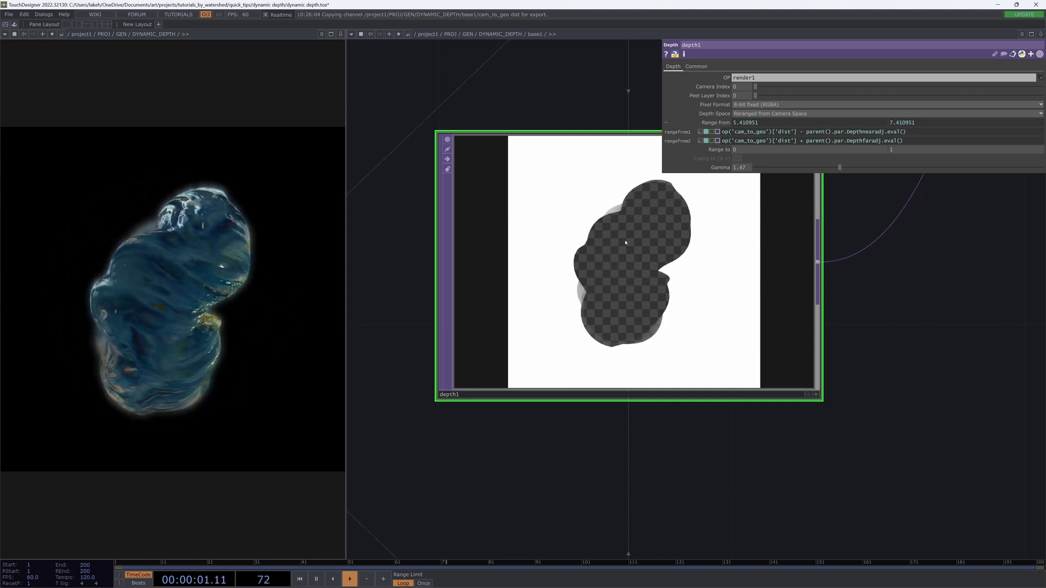
scroll(674, 353, "down", 5)
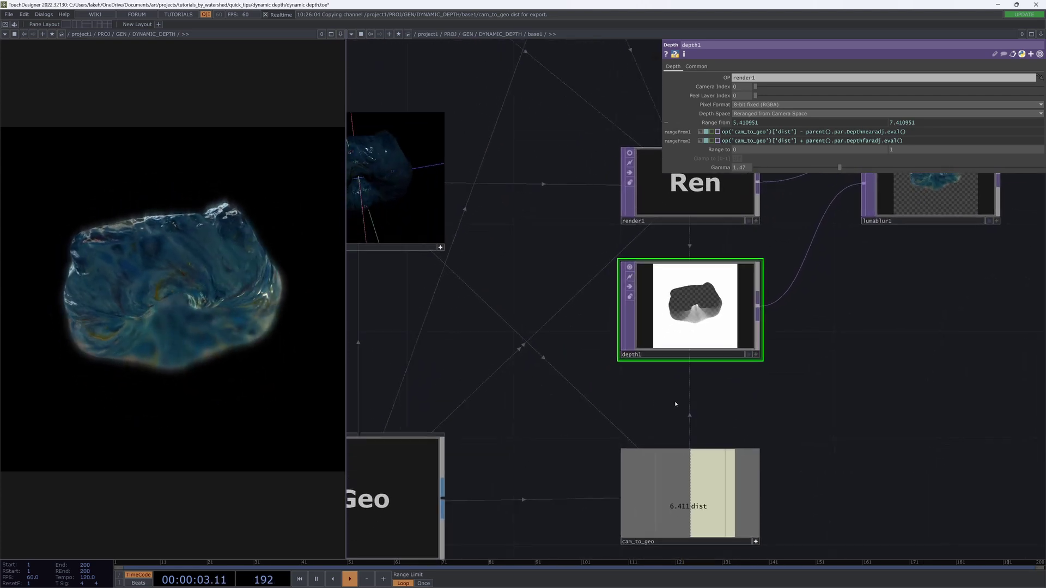
left_click_drag(567, 378, 647, 373)
right_click(647, 373)
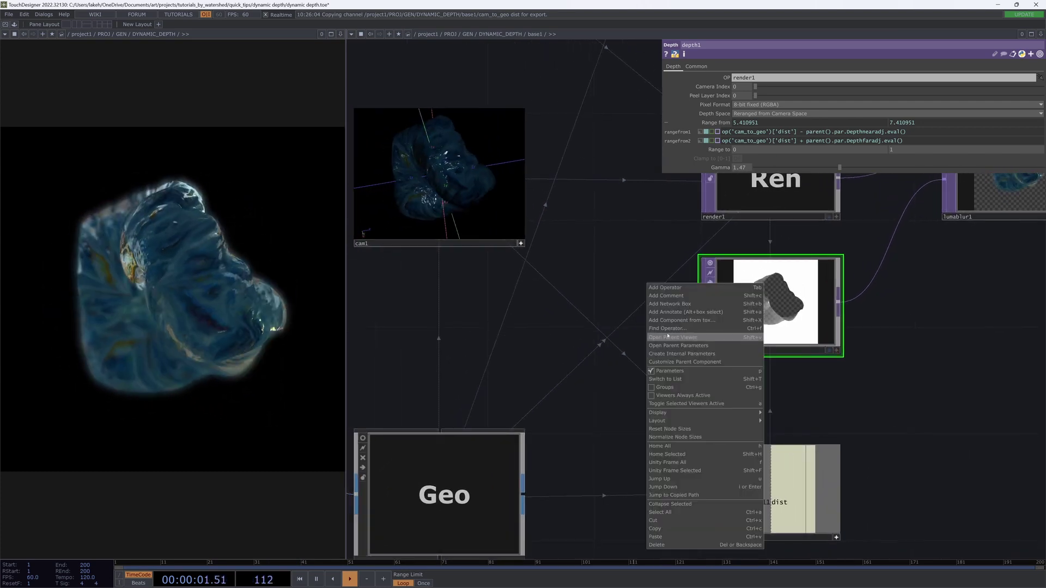
left_click(454, 174)
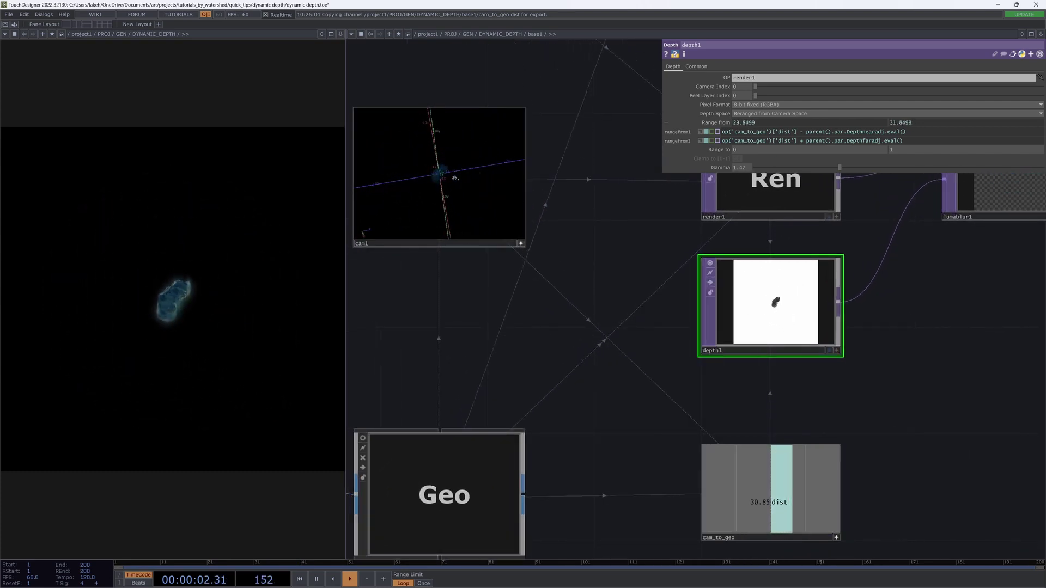
scroll(805, 350, "up", 5)
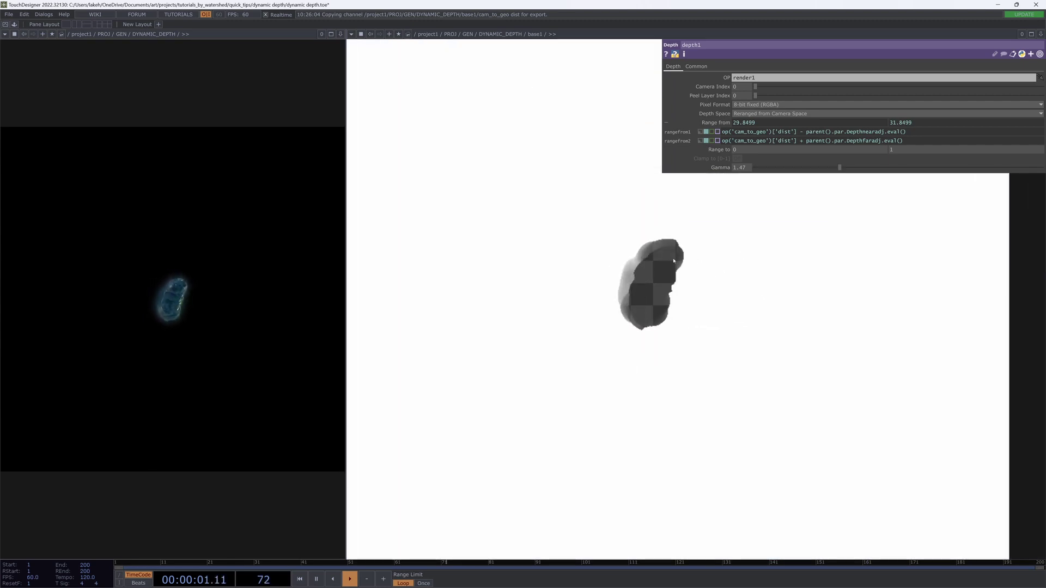
scroll(674, 261, "down", 6)
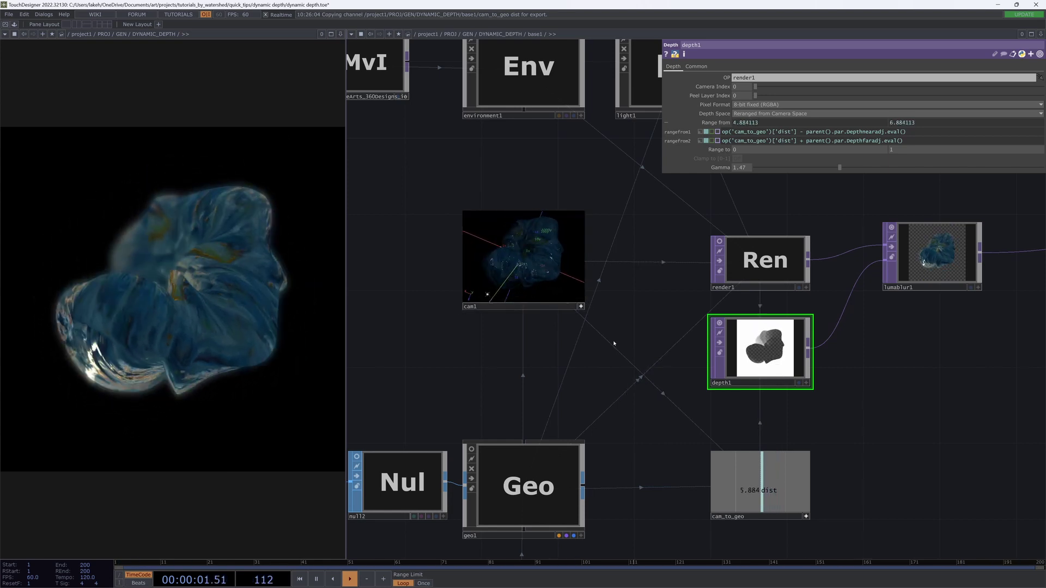
Step: Leave base1 for its parent network, bringing the component and its custom parameters into view
key("u")
scroll(642, 469, "up", 4)
left_click_drag(738, 402, 621, 446)
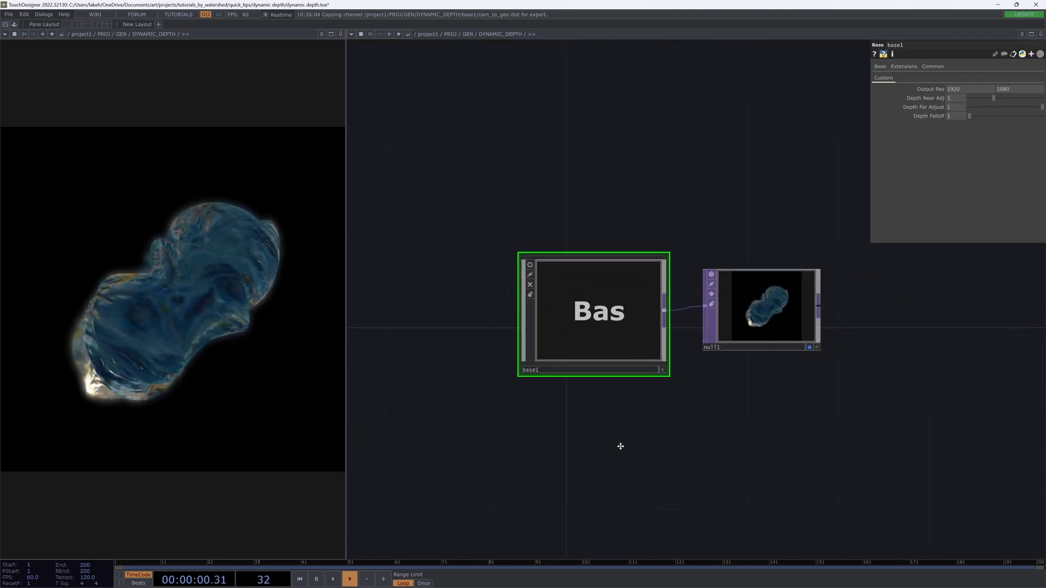
Step: Set base1's Operator Viewer path to ./ca
scroll(621, 446, "up", 4)
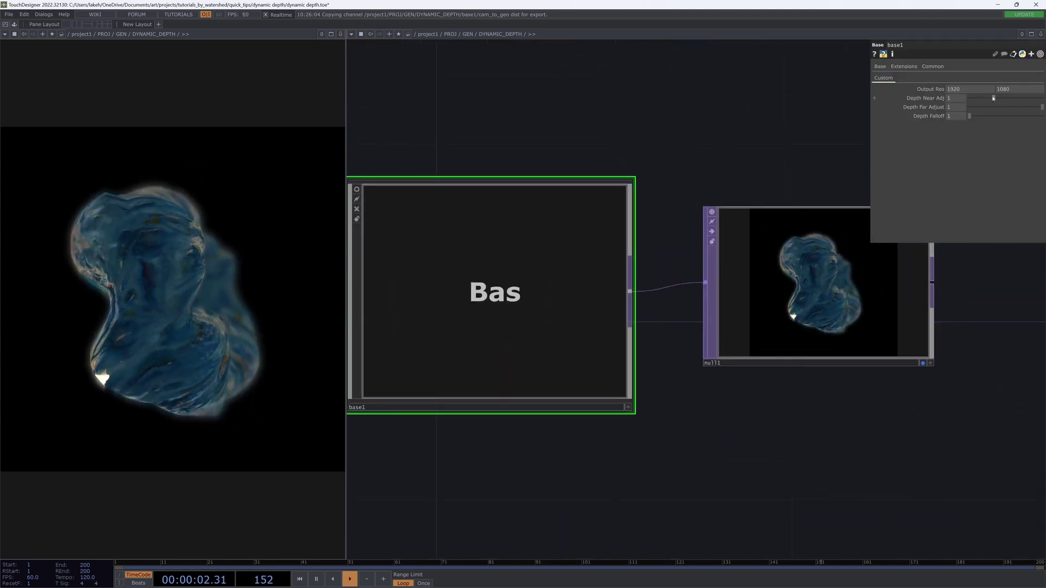
left_click_drag(626, 155, 735, 186)
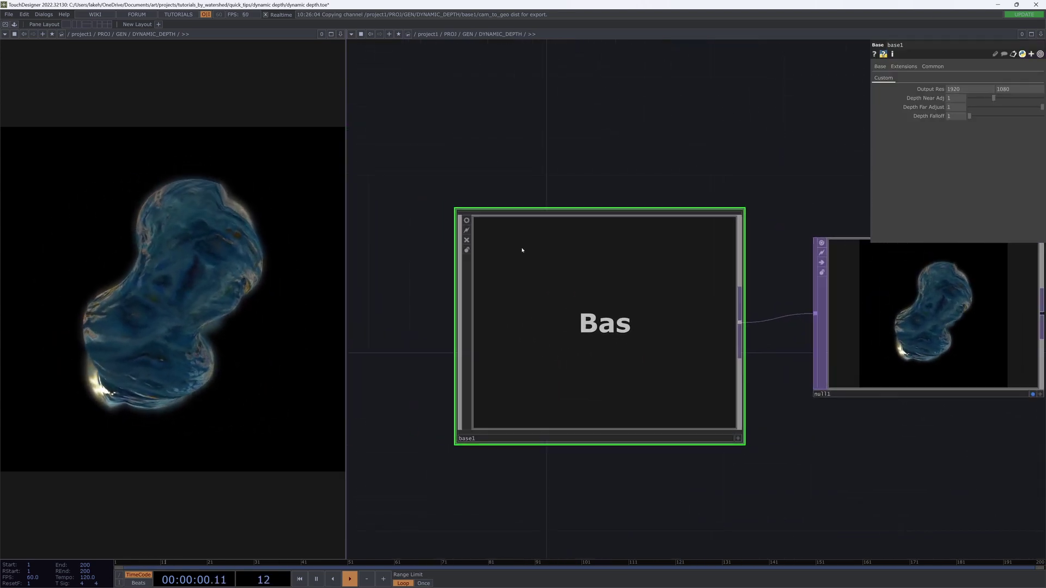
left_click(940, 69)
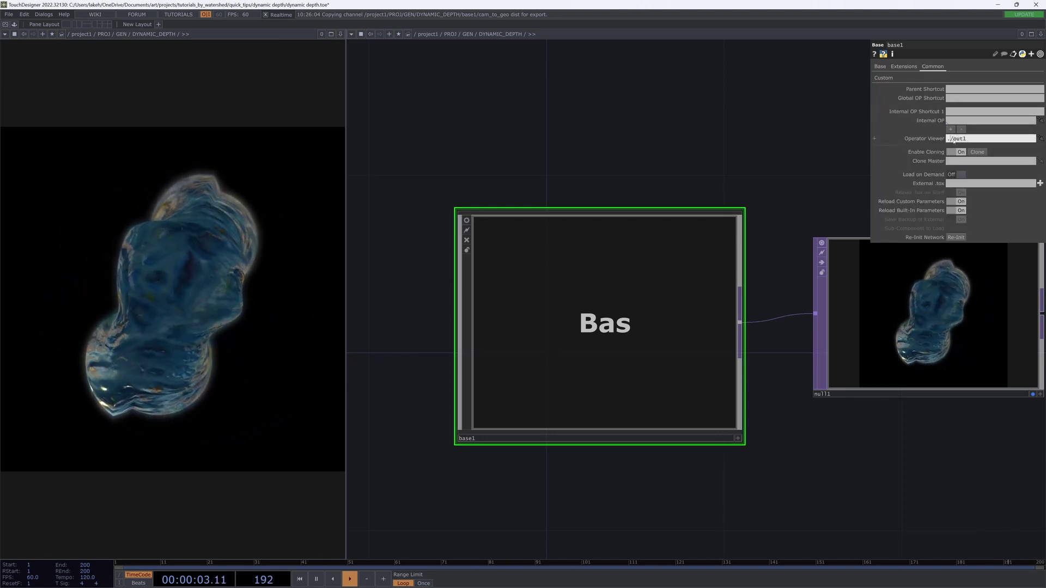
left_click_drag(953, 141, 981, 142)
type("ca")
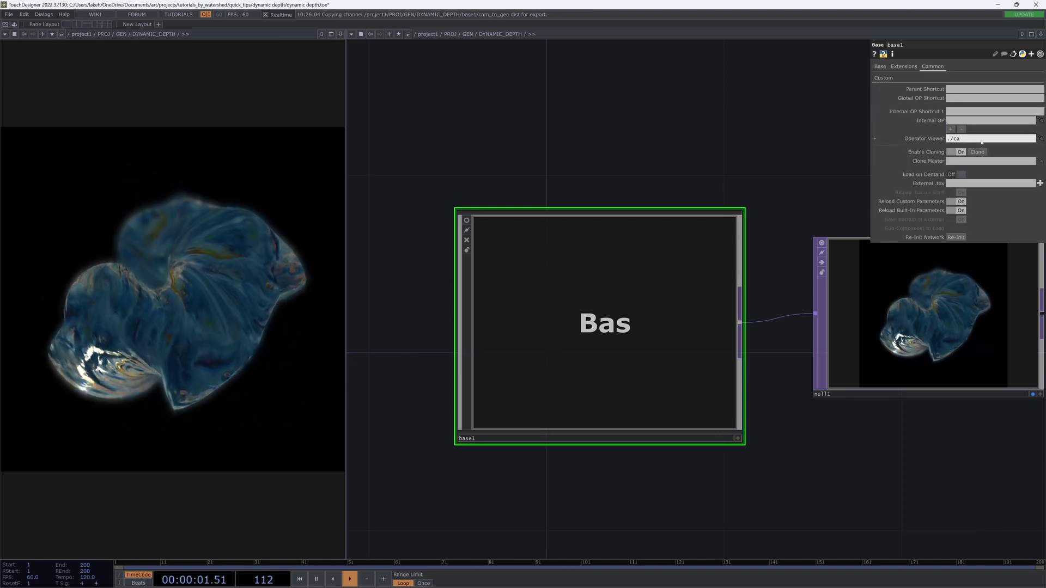
left_click(939, 140)
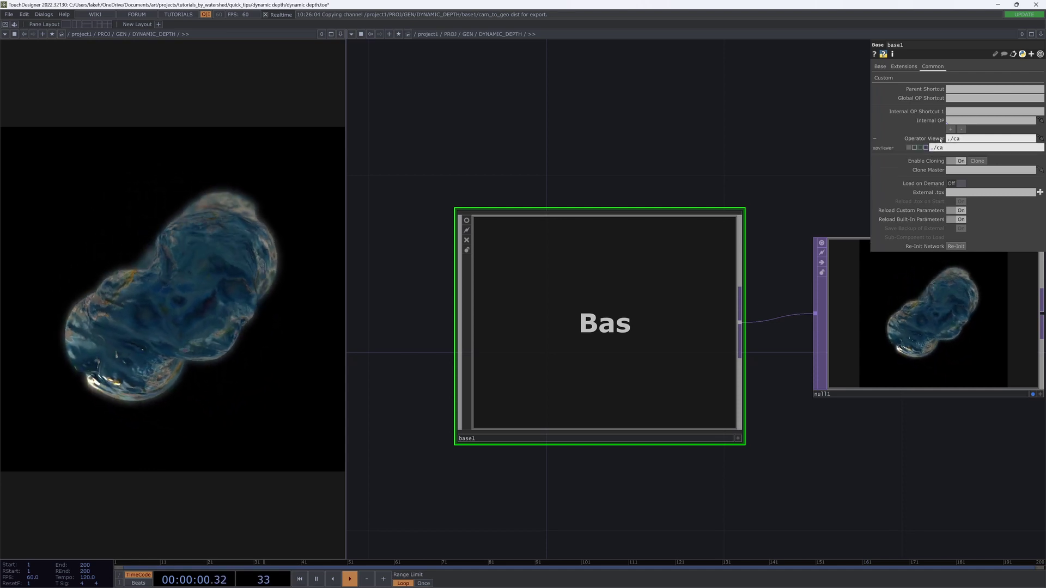
left_click(938, 140)
left_click_drag(837, 120, 755, 108)
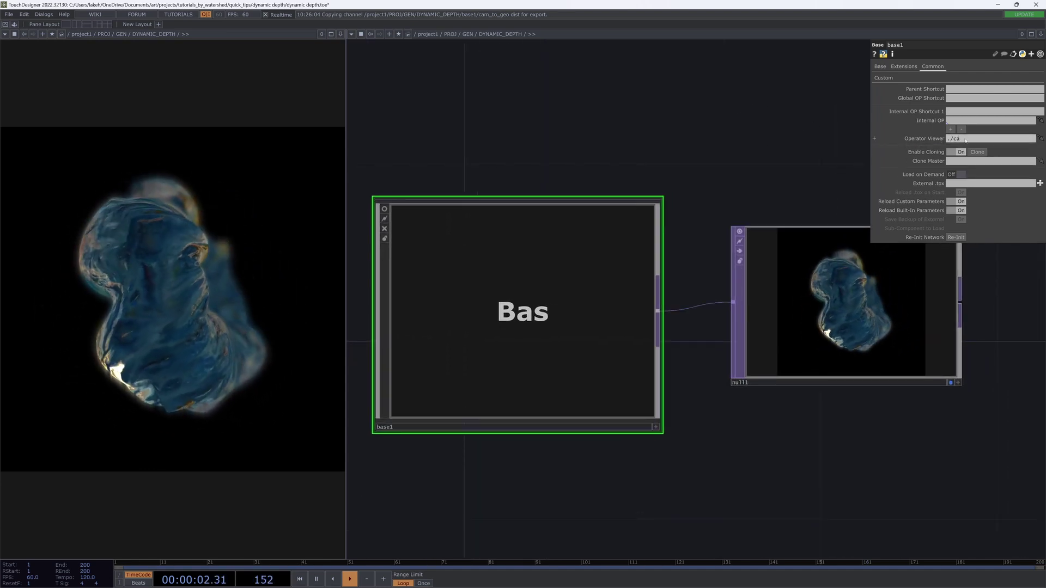
left_click_drag(626, 124, 610, 122)
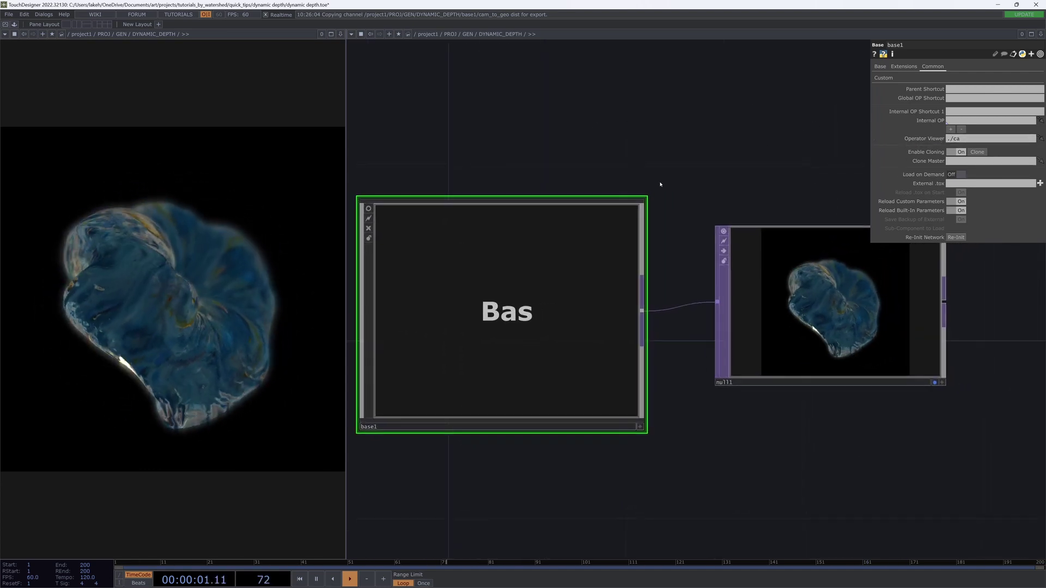
left_click_drag(750, 93, 771, 97)
Step: Set base1's custom Depth Near Adj to 1.12, Depth Far Adjust to 1.6 and Depth Falloff to 2.1
left_click(884, 78)
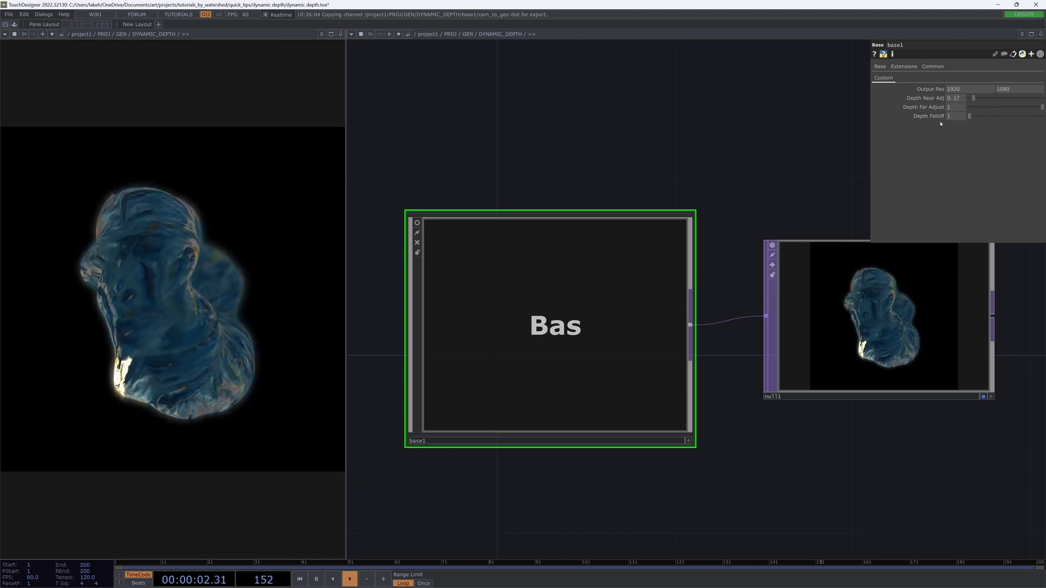
middle_click_drag(961, 122, 955, 93)
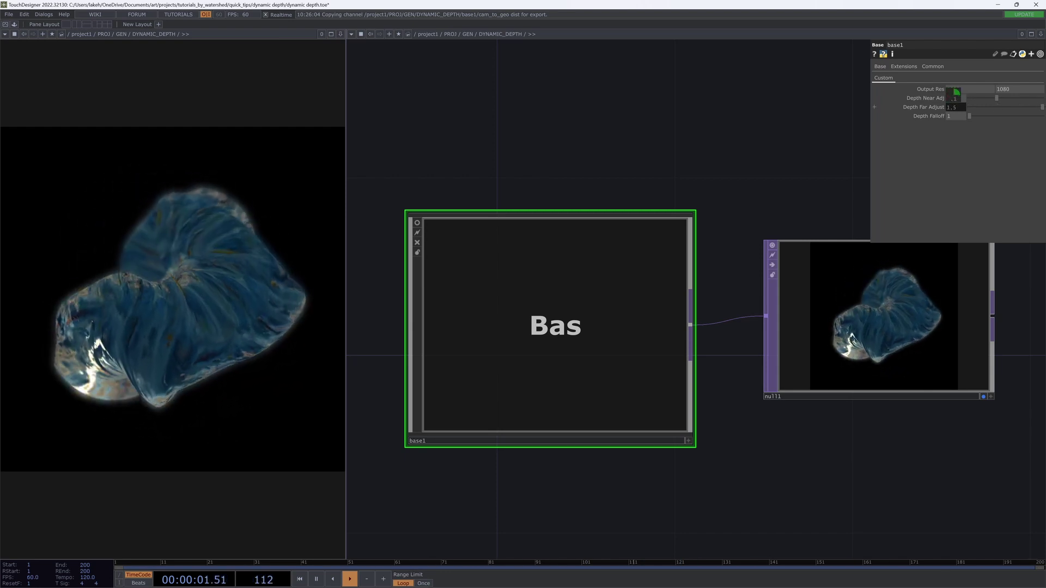
scroll(951, 107, "up", 2)
mouse_move(953, 95)
middle_mouse_down()
mouse_move(957, 116)
mouse_move(949, 103)
mouse_move(960, 104)
middle_mouse_up()
Step: Enter base1's network and bring depth1 and its parameters into view
left_click_drag(606, 293, 723, 185)
scroll(723, 186, "down", 2)
scroll(586, 271, "up", 3)
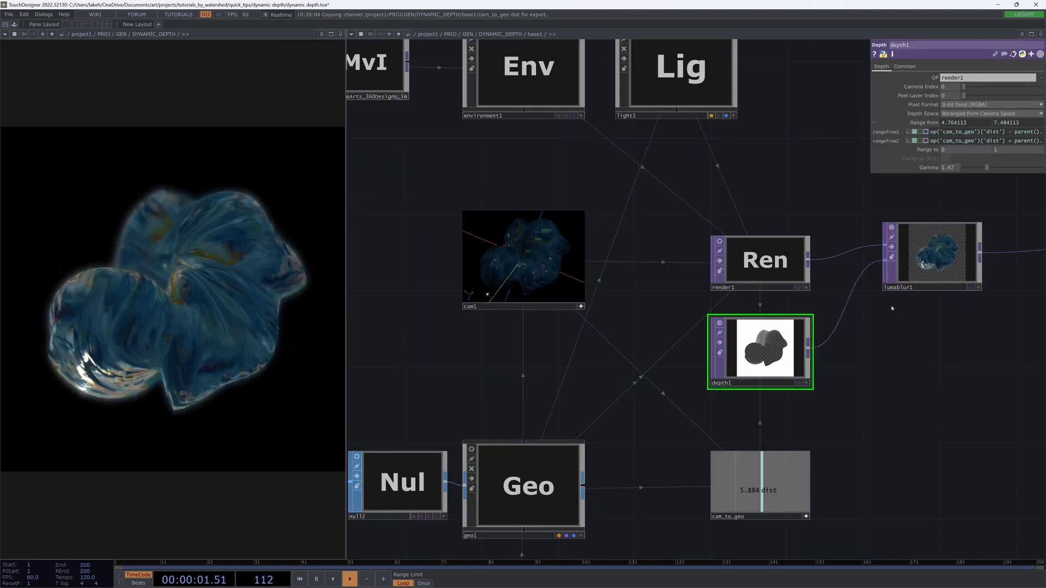
right_click(668, 173)
left_click(679, 162)
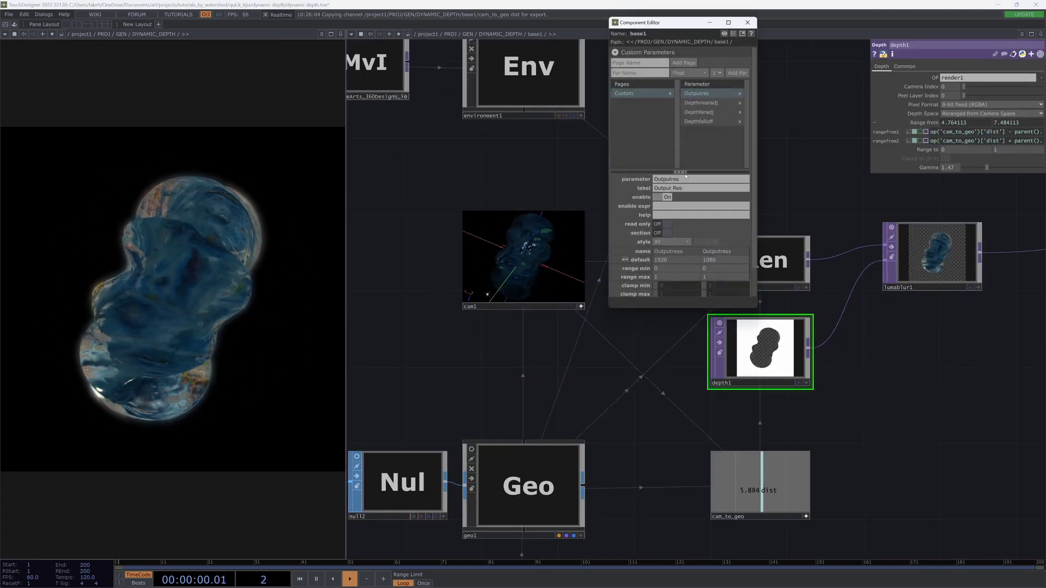
left_click(748, 22)
Step: Link depth1's Gamma to the parent component's Depth Falloff parameter and close the floating parent parameters window
right_click(716, 93)
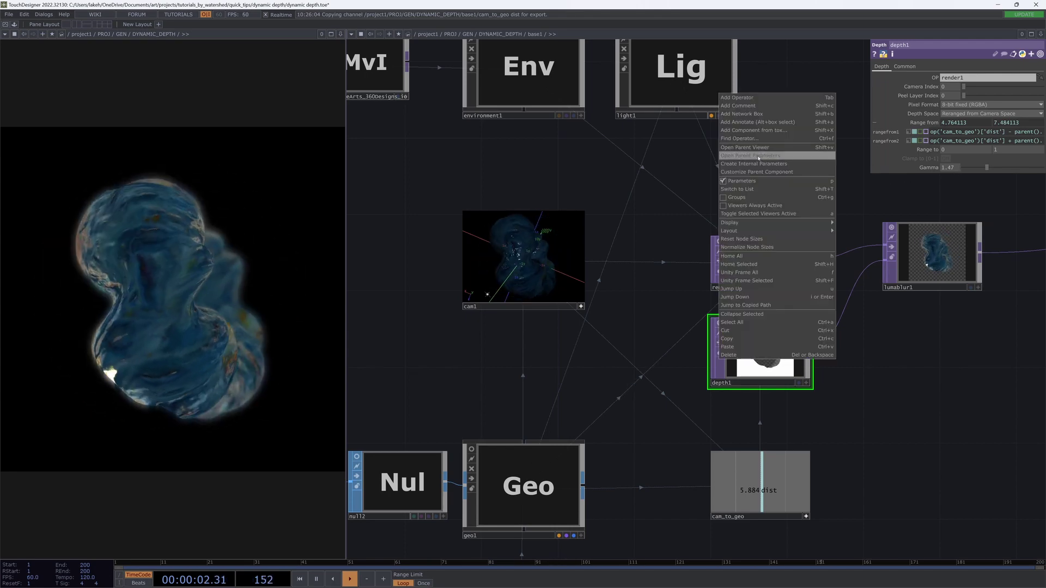
left_click(741, 155)
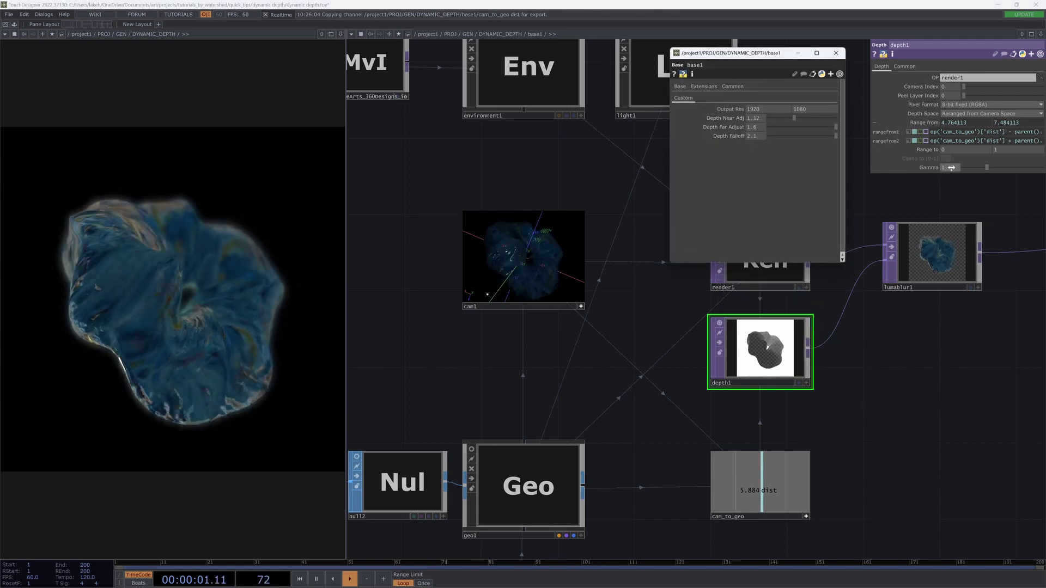
left_click_drag(739, 124, 956, 168)
left_click(956, 165)
left_click(836, 53)
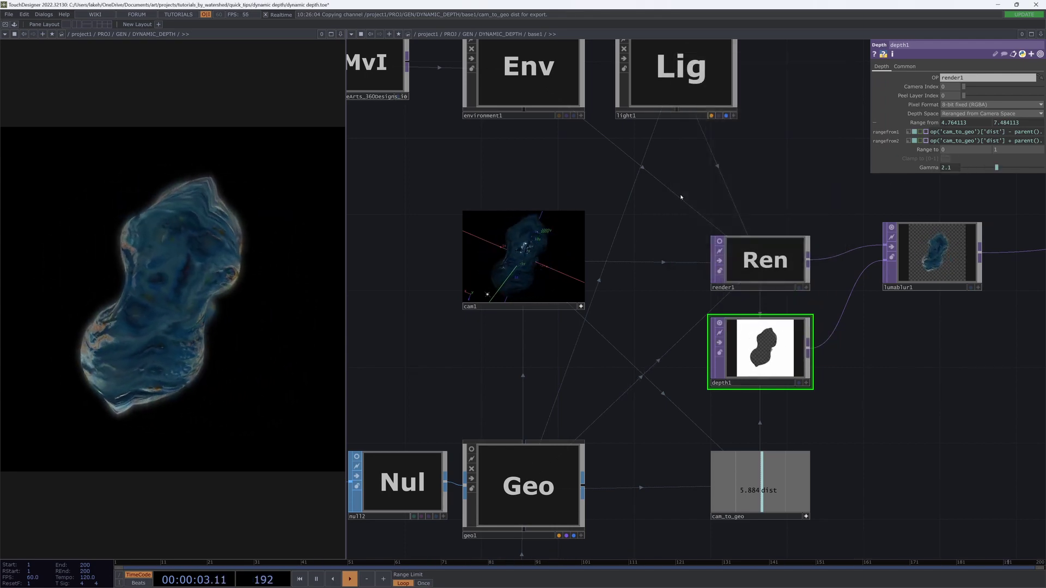
Step: Return to base1's parent network and set its Depth Falloff to 1.458
key("u")
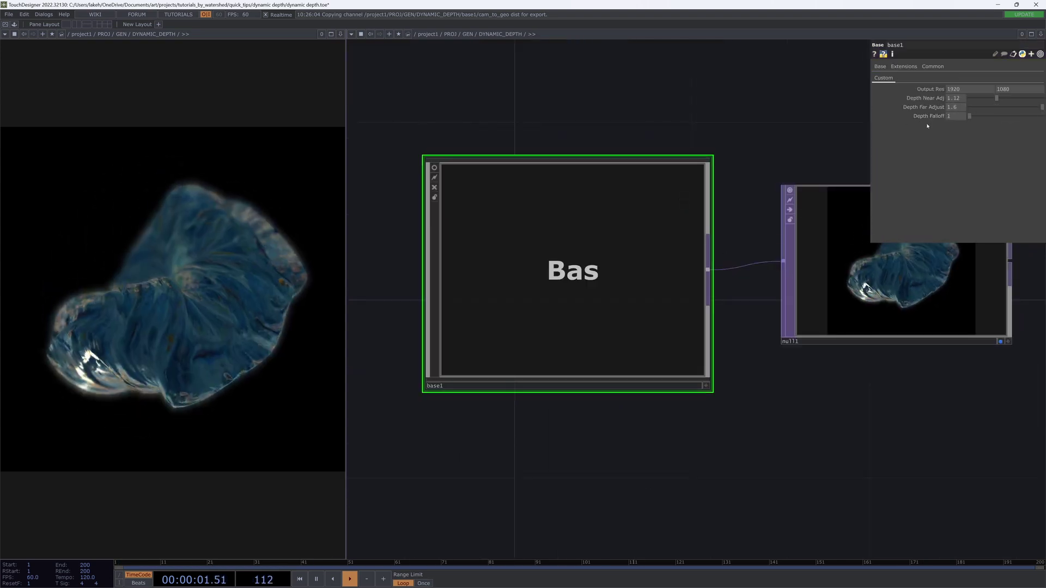
left_click_drag(970, 116, 920, 138)
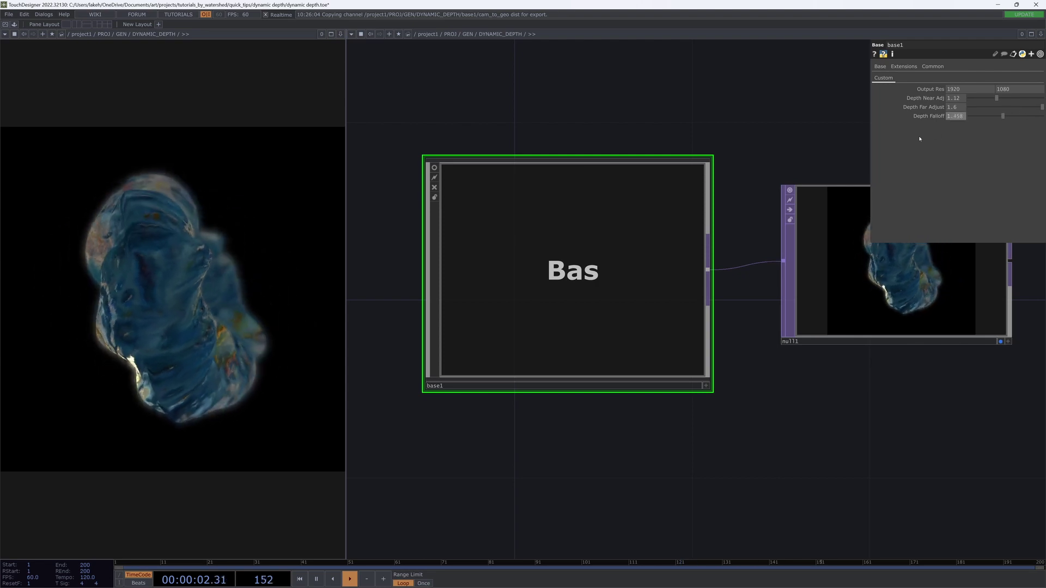
left_click_drag(649, 106, 633, 186)
scroll(638, 123, "down", 2)
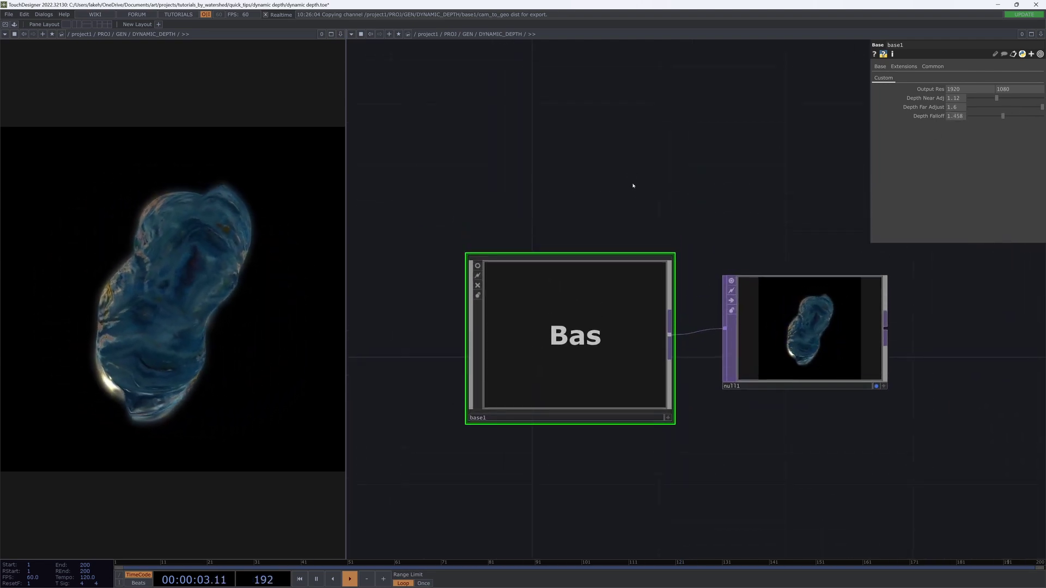
left_click_drag(633, 185, 625, 167)
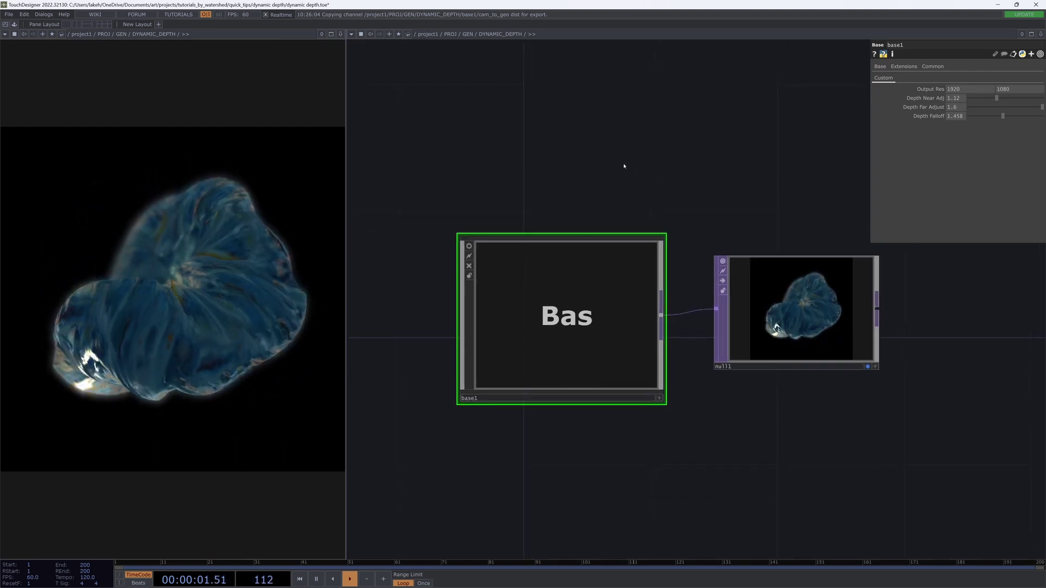